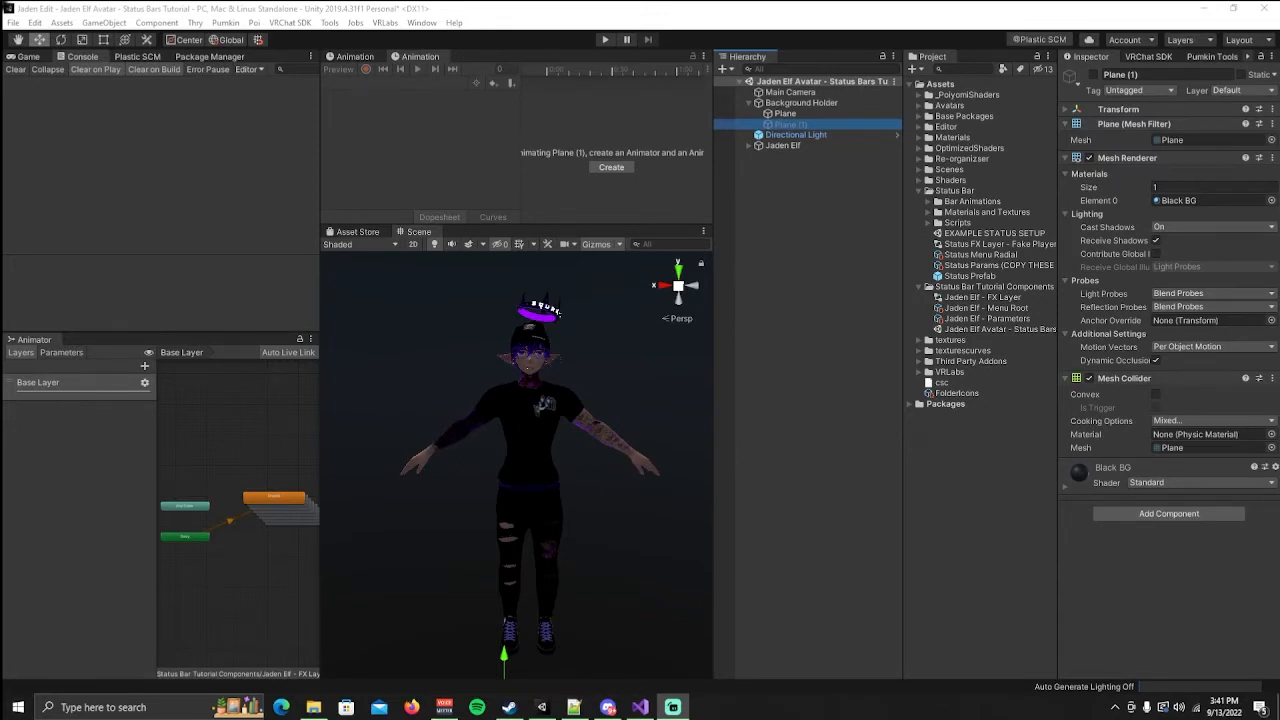
Select all seven materials (BG, Drunk, Drunk_Text, High, High_Text, HP and HP_Text) in the Status Bar's Materials and Textures folder.
click(935, 215)
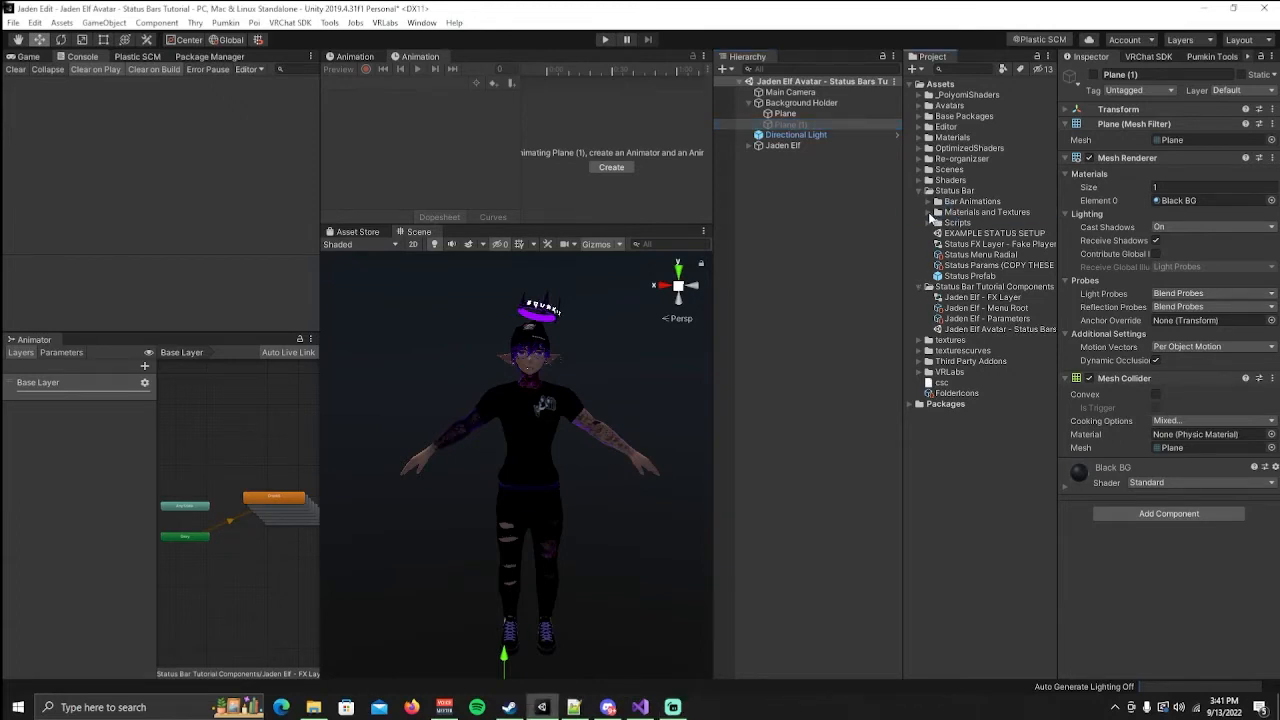
click(935, 215)
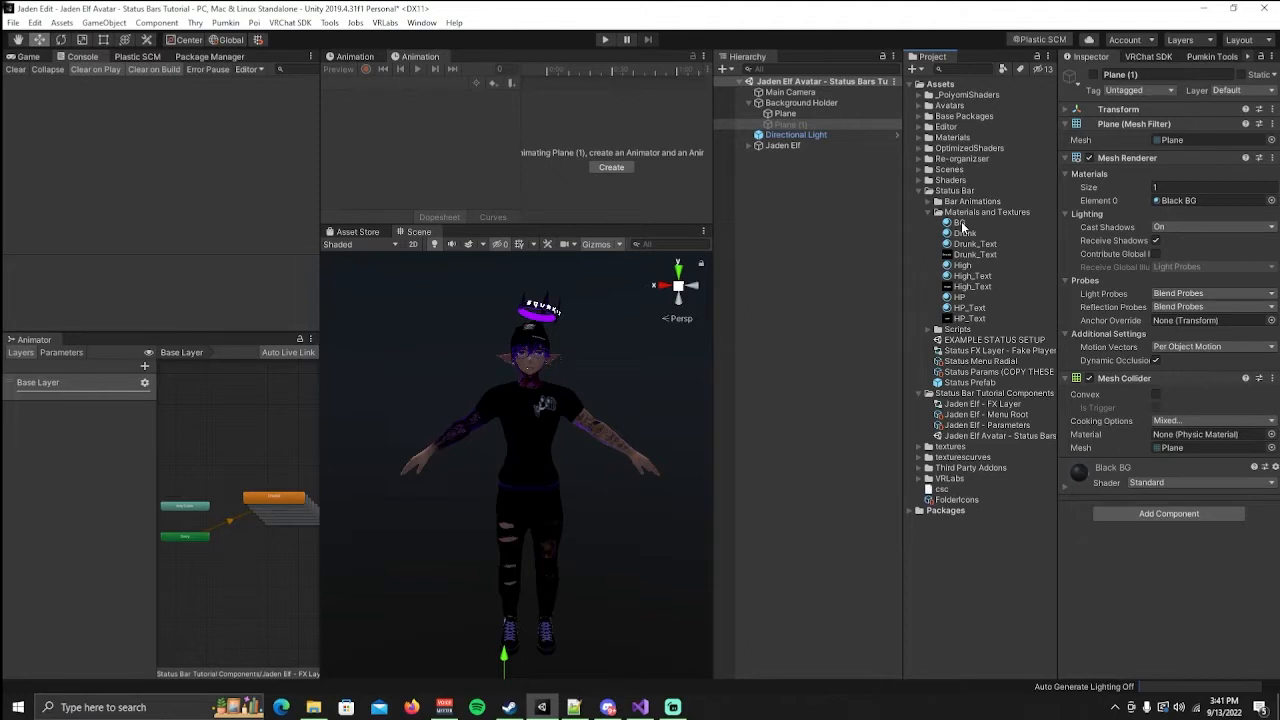
click(960, 223)
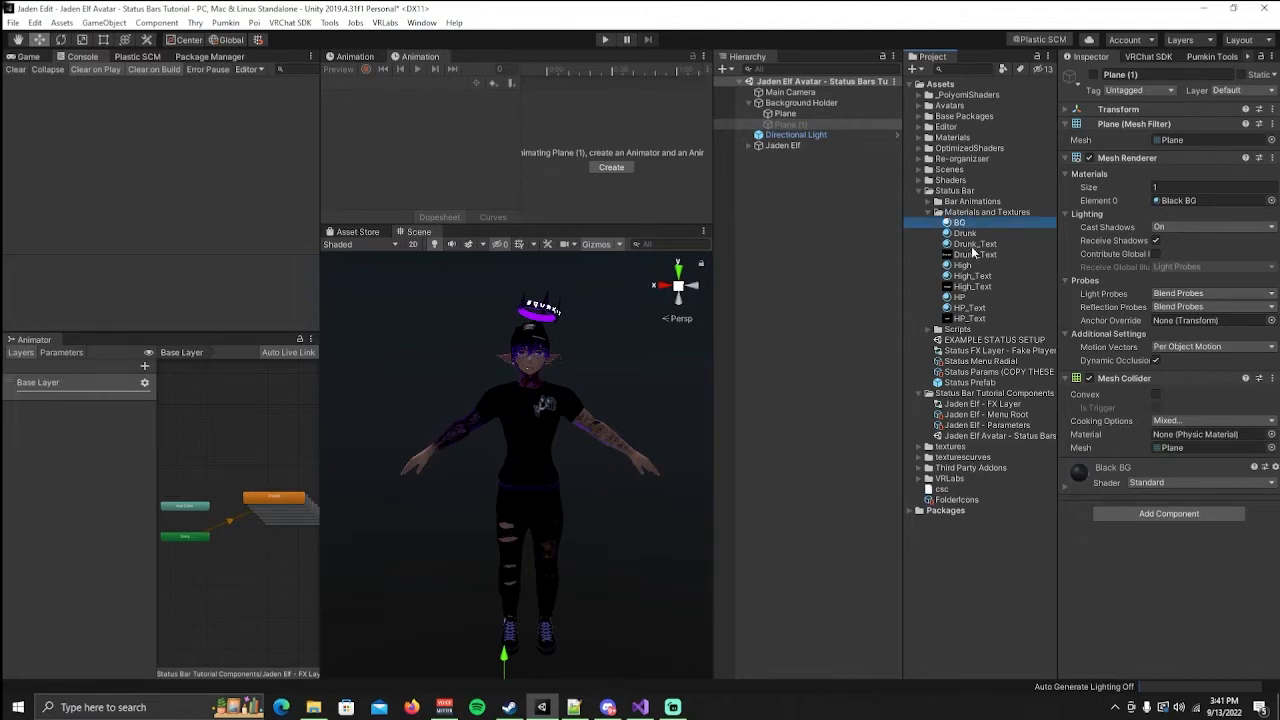
shift+click(964, 266)
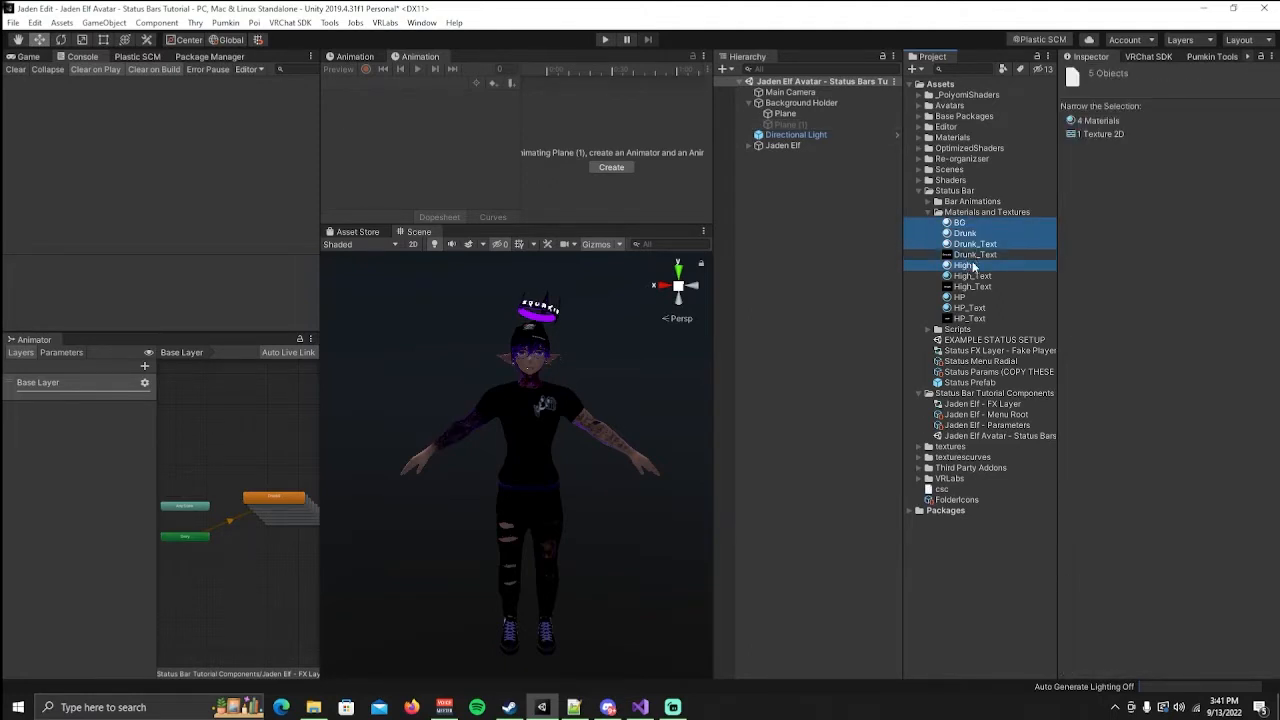
ctrl+click(968, 256)
ctrl+click(971, 277)
ctrl+click(969, 308)
ctrl+click(962, 297)
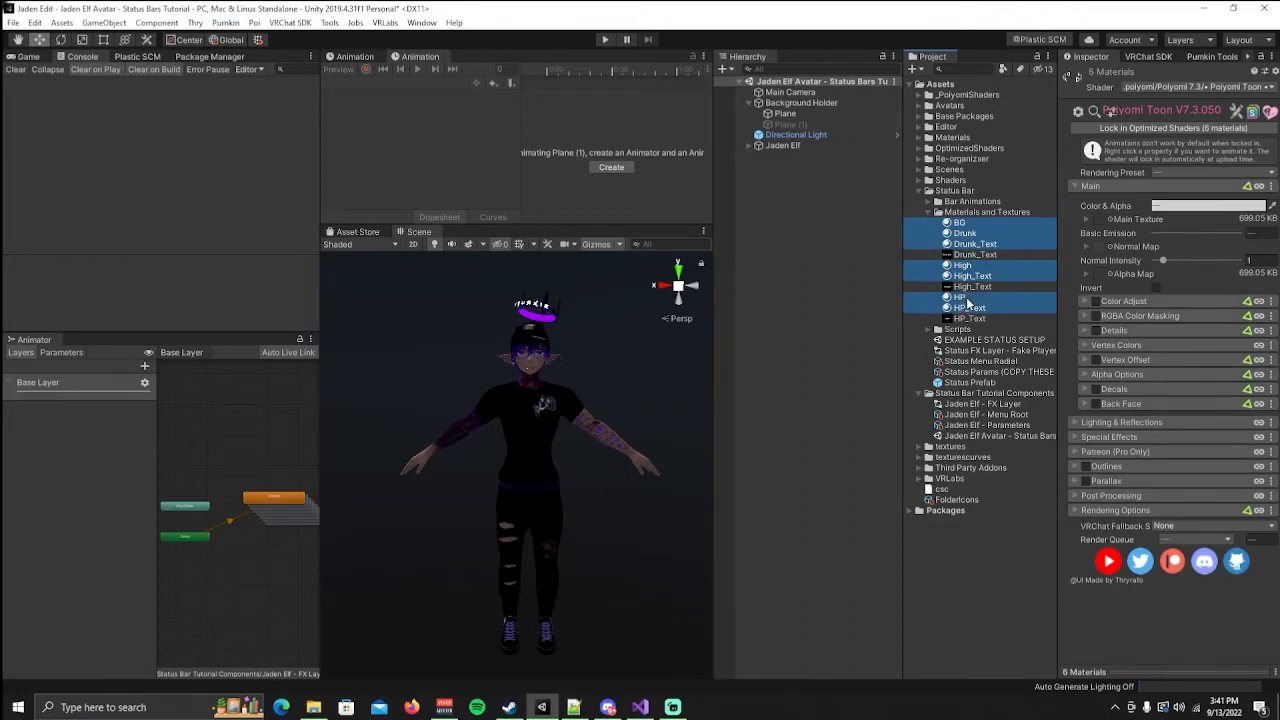
Look through the Poiyomi 8.1 shader variants available for the selected materials, then collapse the Materials and Textures folder and clear the selection.
click(1170, 88)
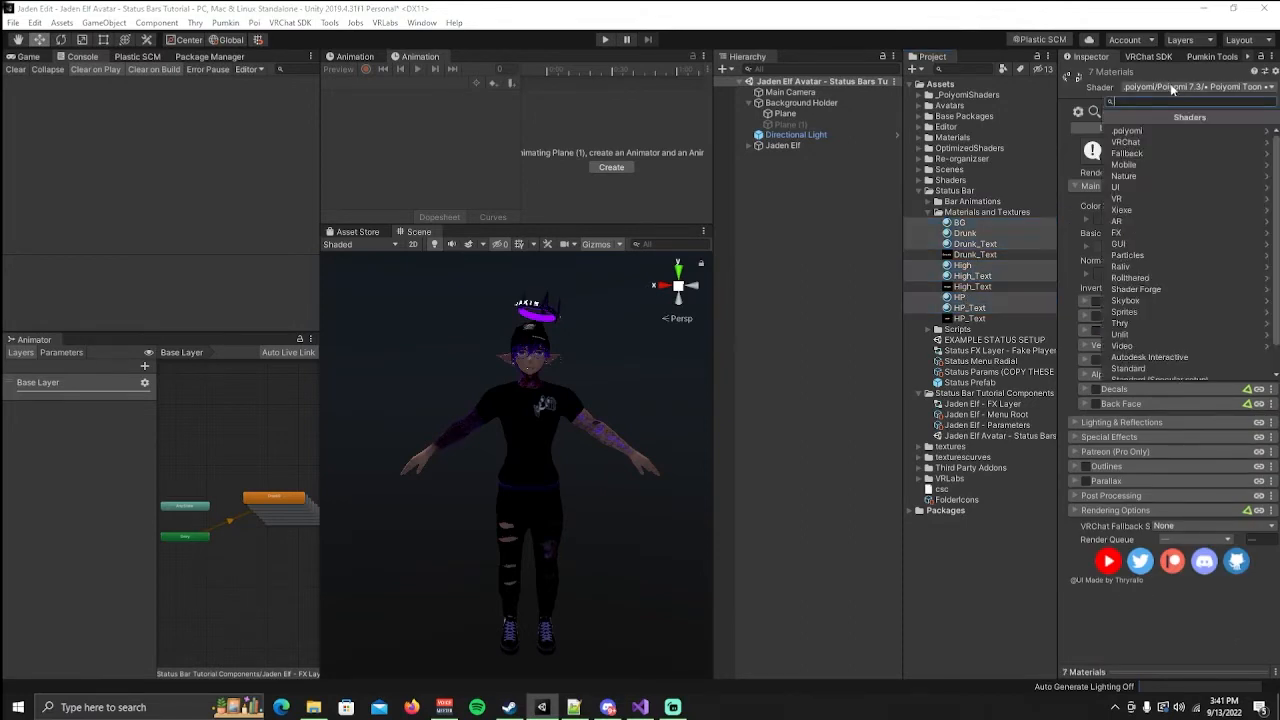
click(1150, 131)
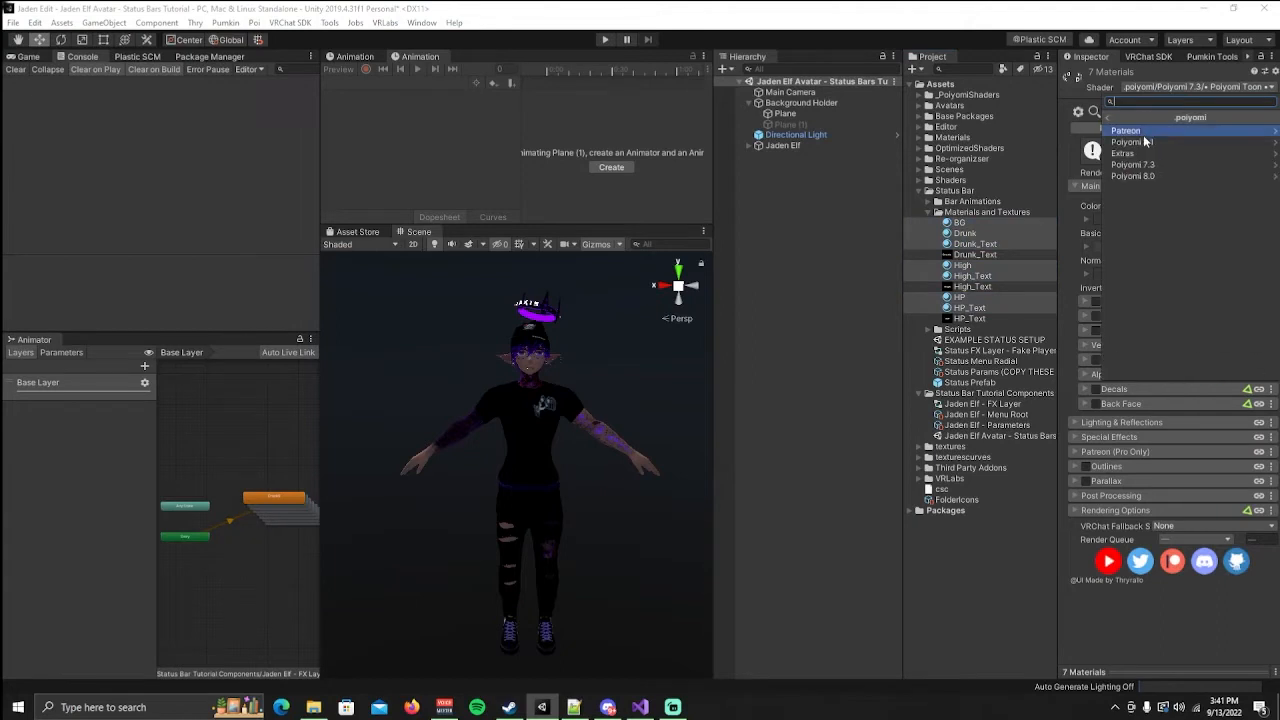
click(1147, 143)
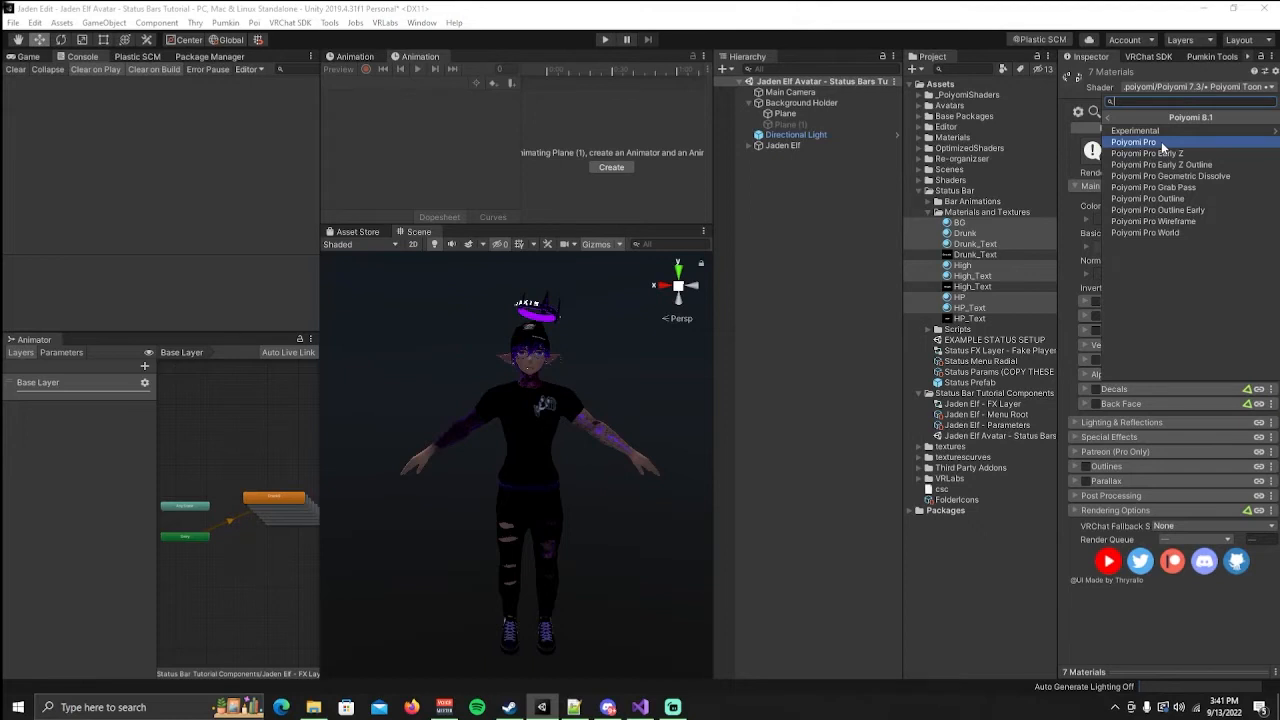
click(931, 214)
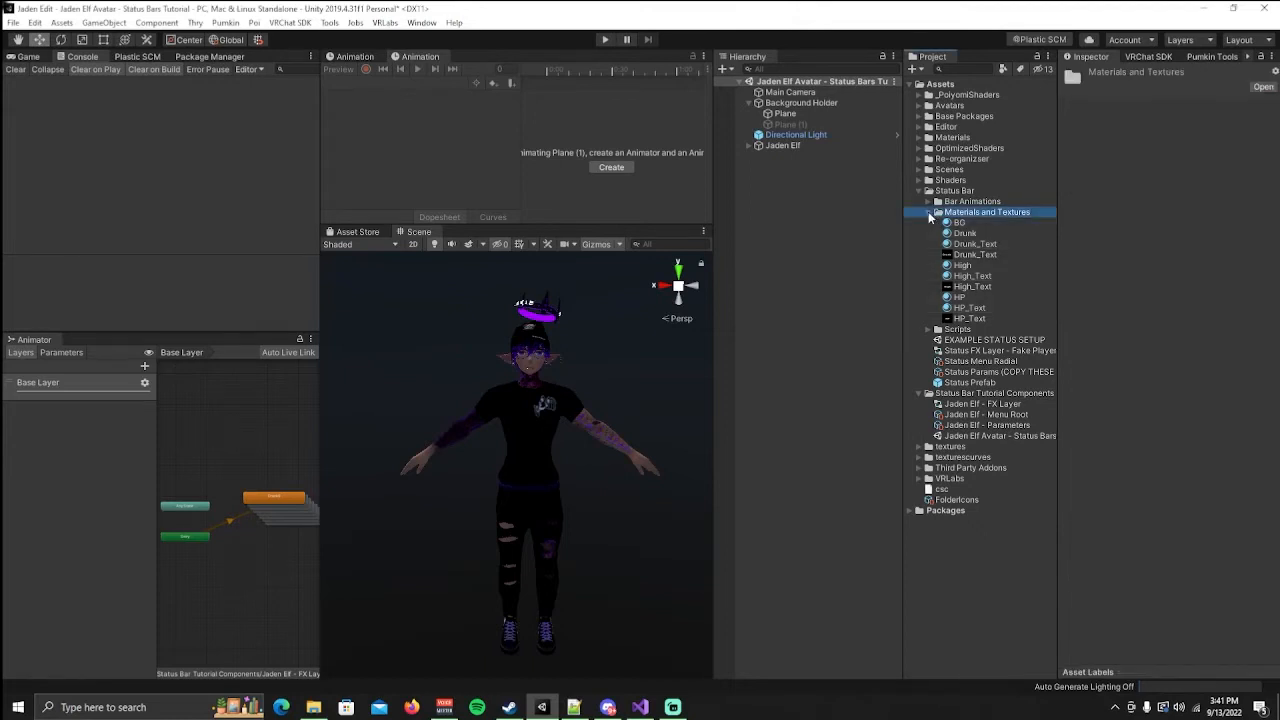
click(929, 213)
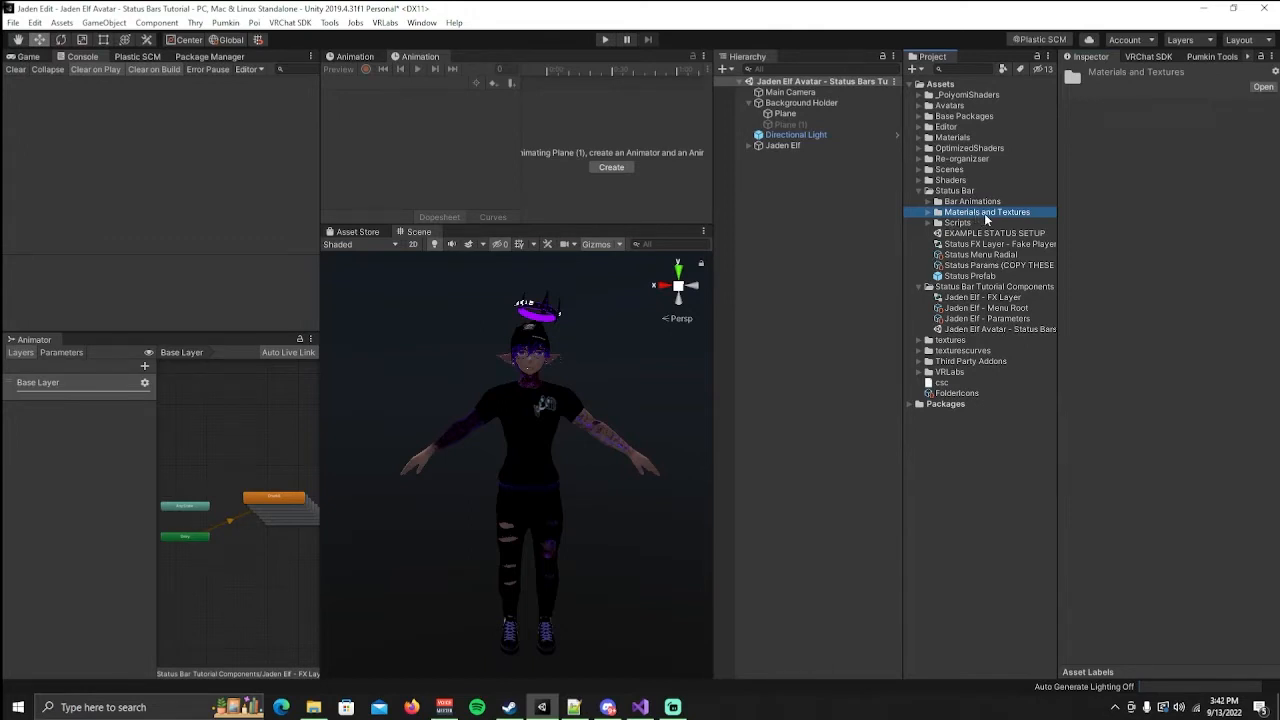
click(859, 269)
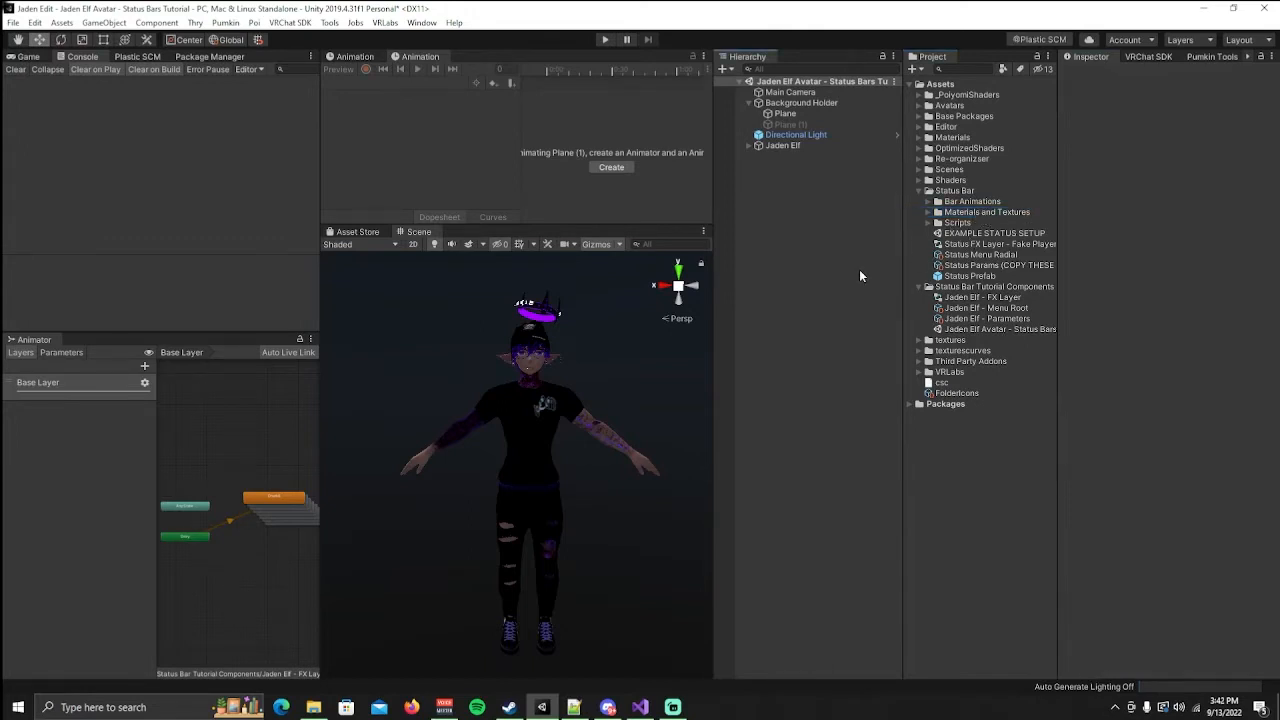
Open the VRLabs Avatars 3.0 Manager, dock it beside the Animation windows and adjust the height of that area.
click(385, 22)
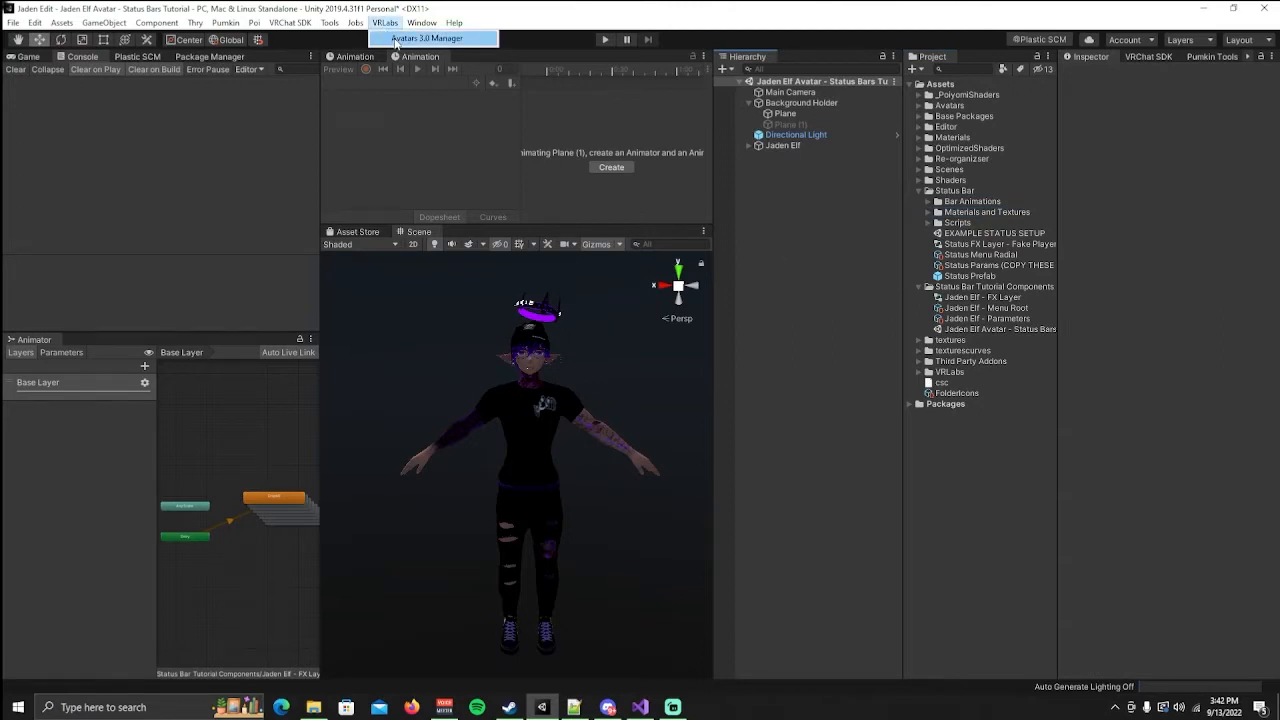
click(392, 39)
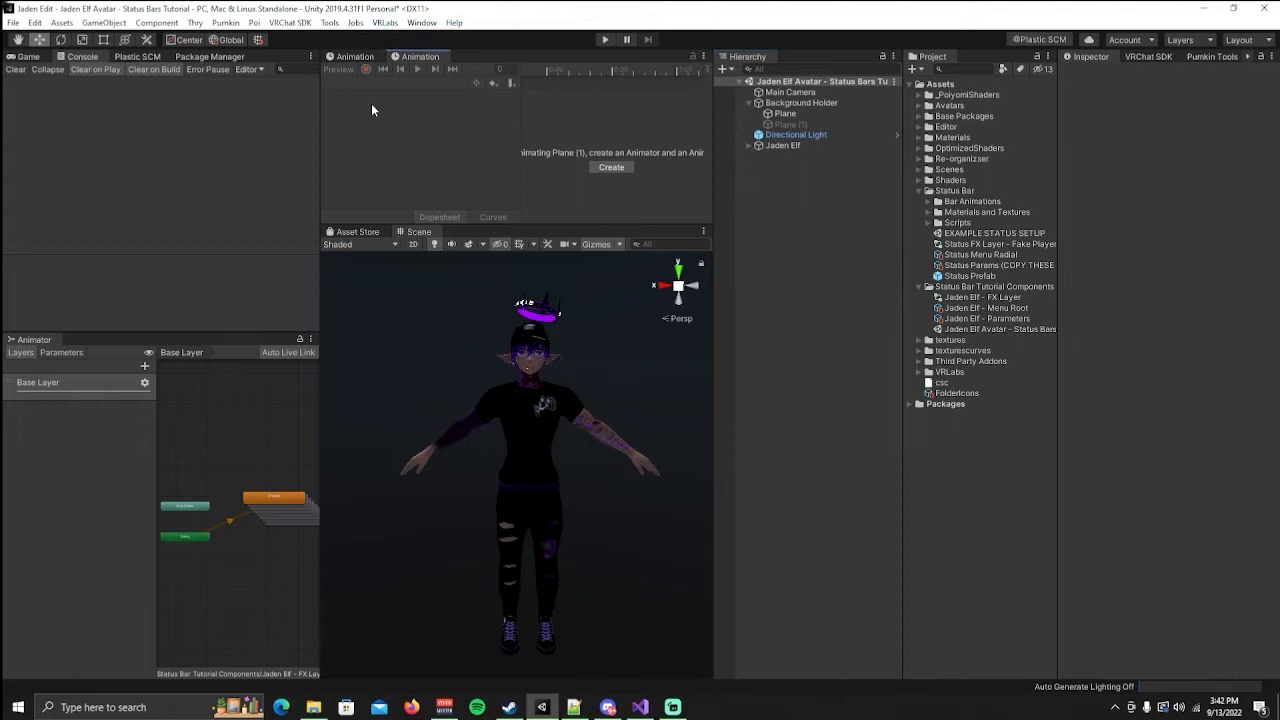
click(385, 24)
click(410, 39)
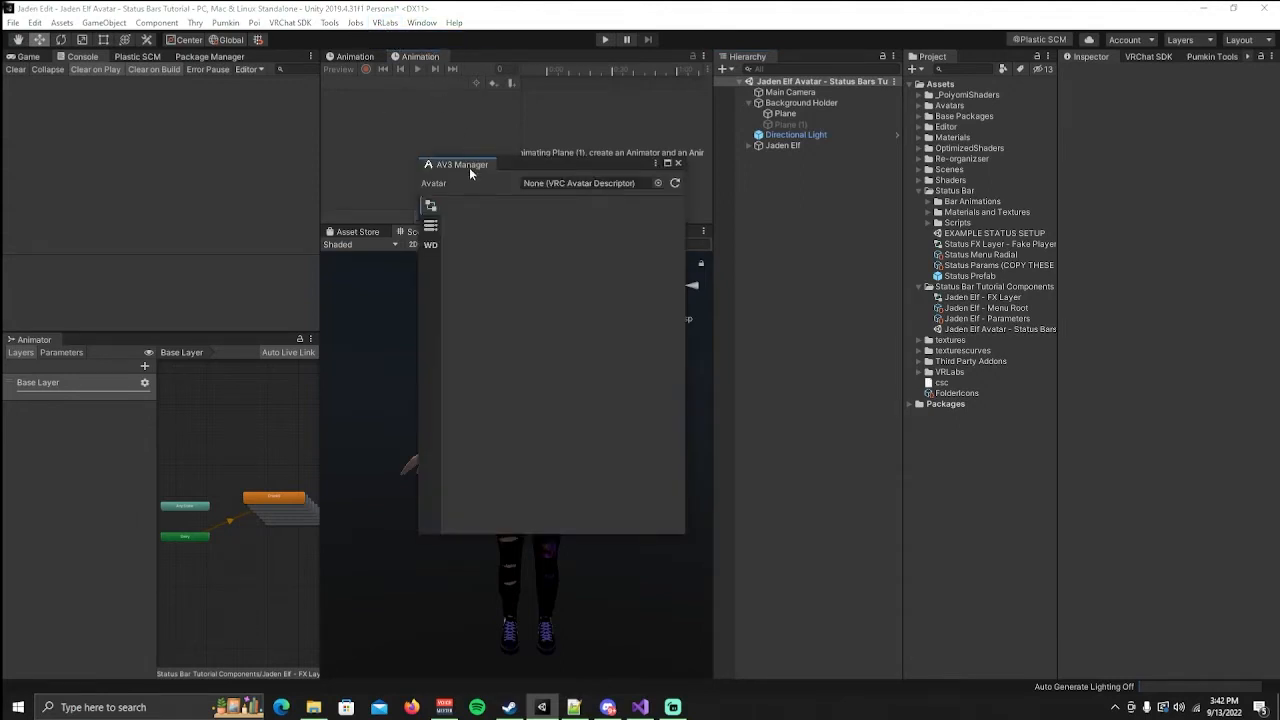
drag(469, 167, 556, 53)
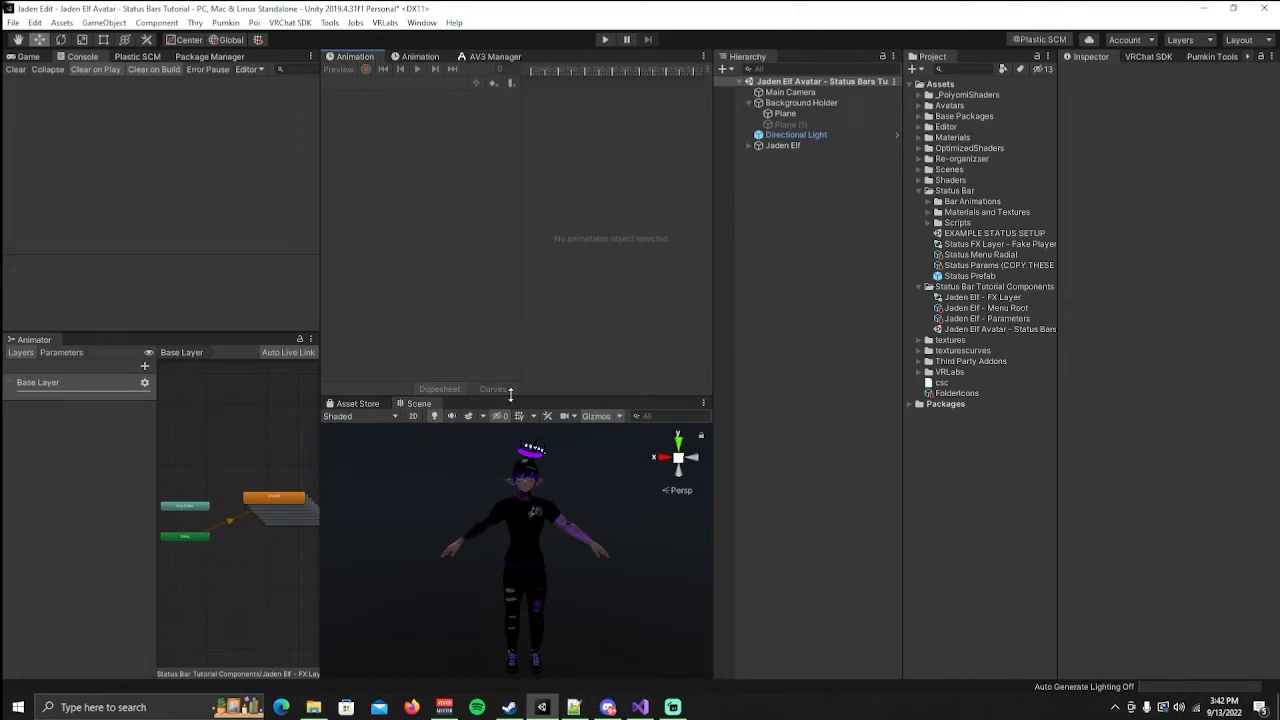
drag(510, 395, 510, 324)
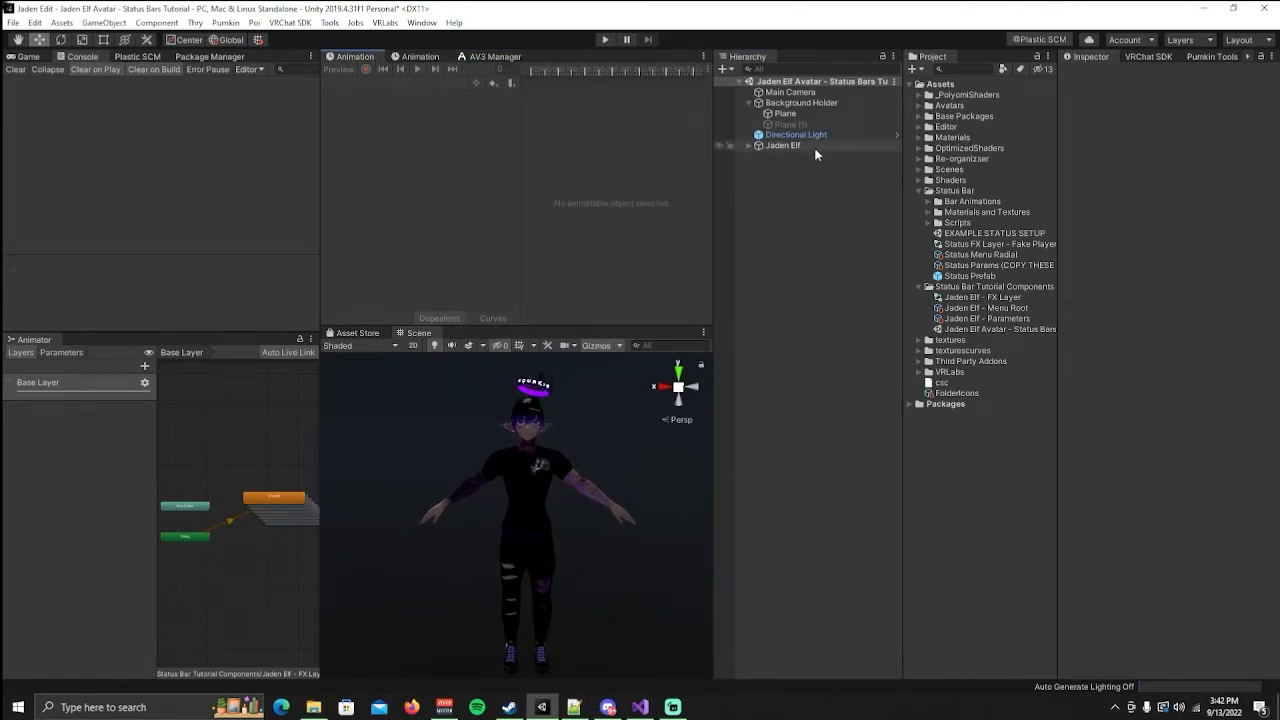
Inspect the FX playable layer in Jaden Elf's VRC Avatar Descriptor and the controller assigned in its Animator.
click(814, 148)
click(1112, 154)
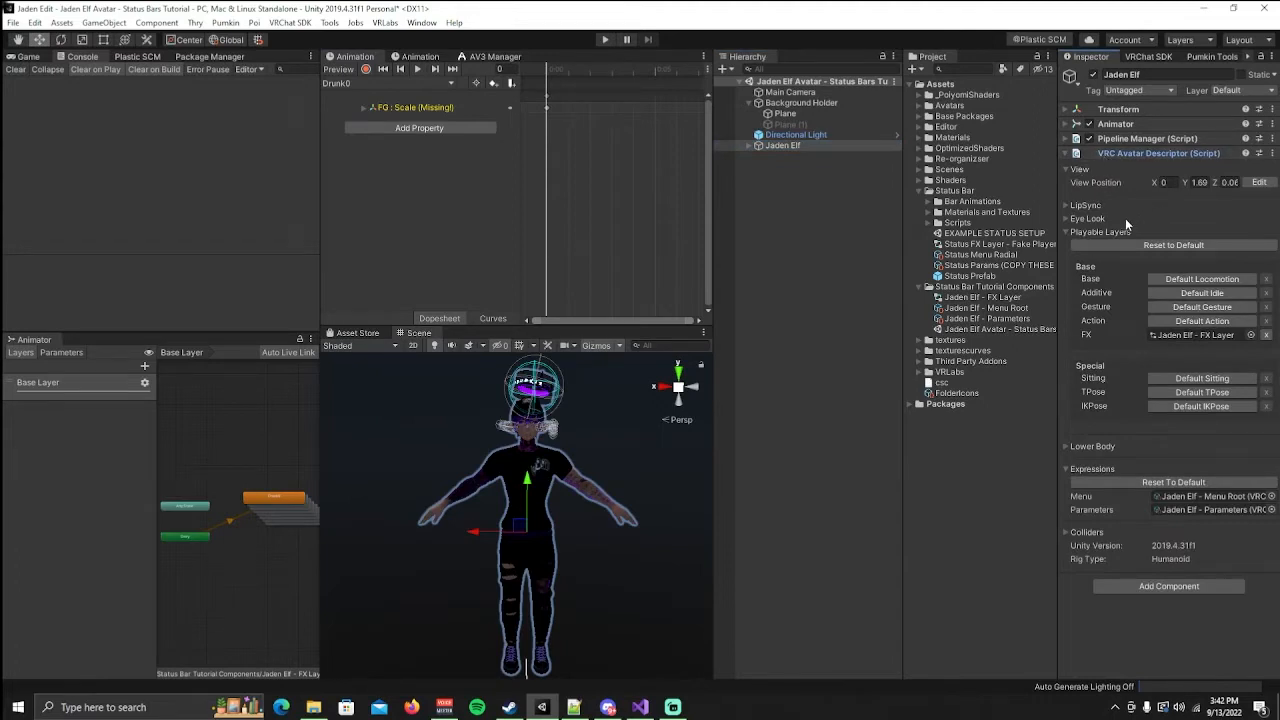
click(1181, 335)
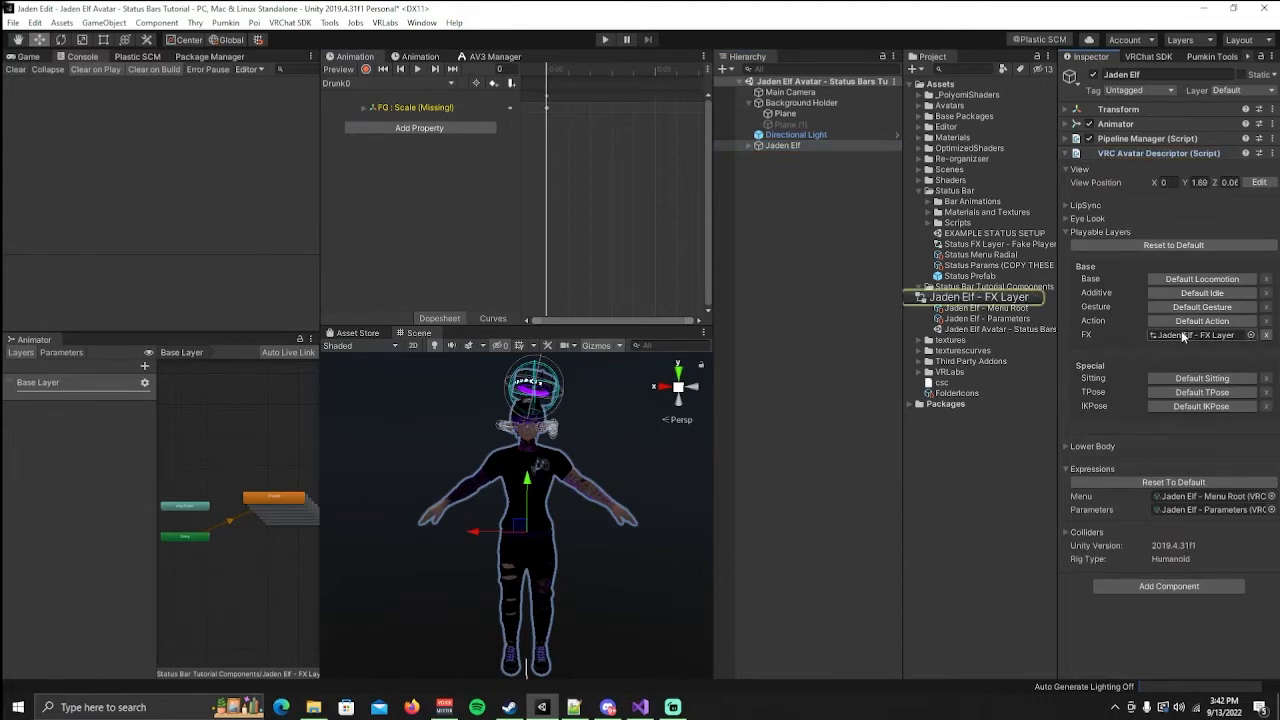
click(1118, 124)
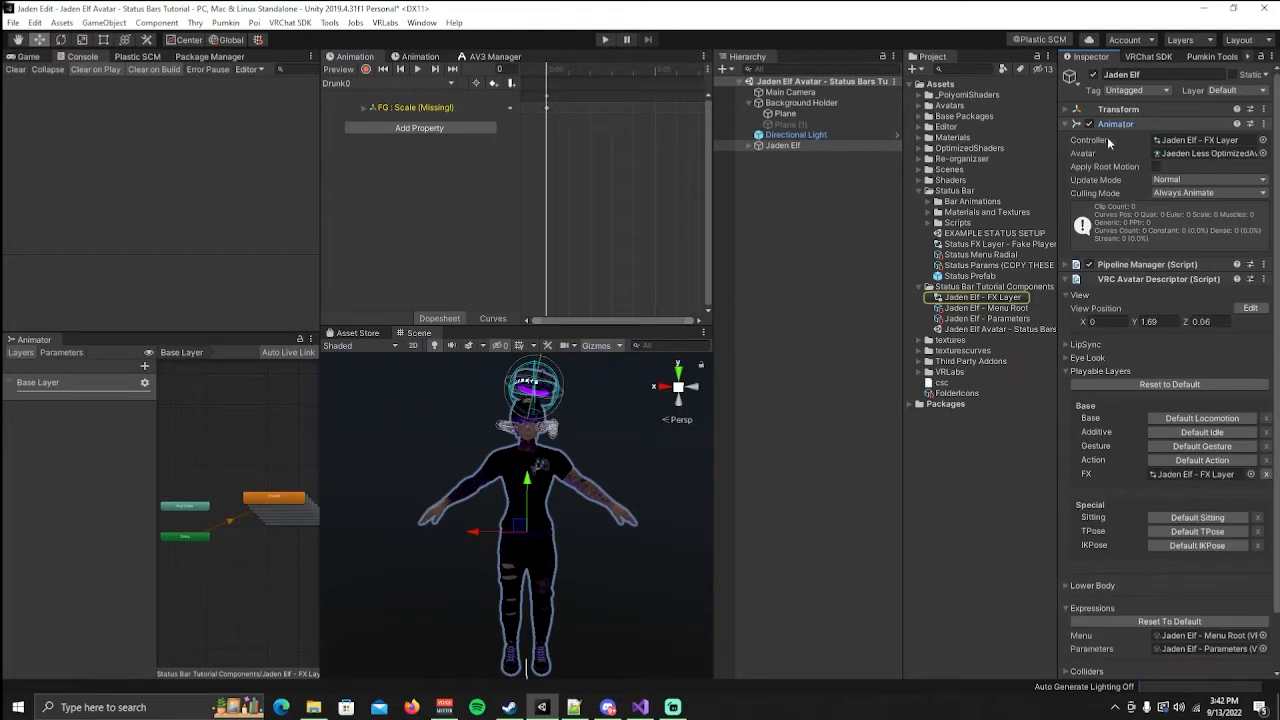
click(1160, 123)
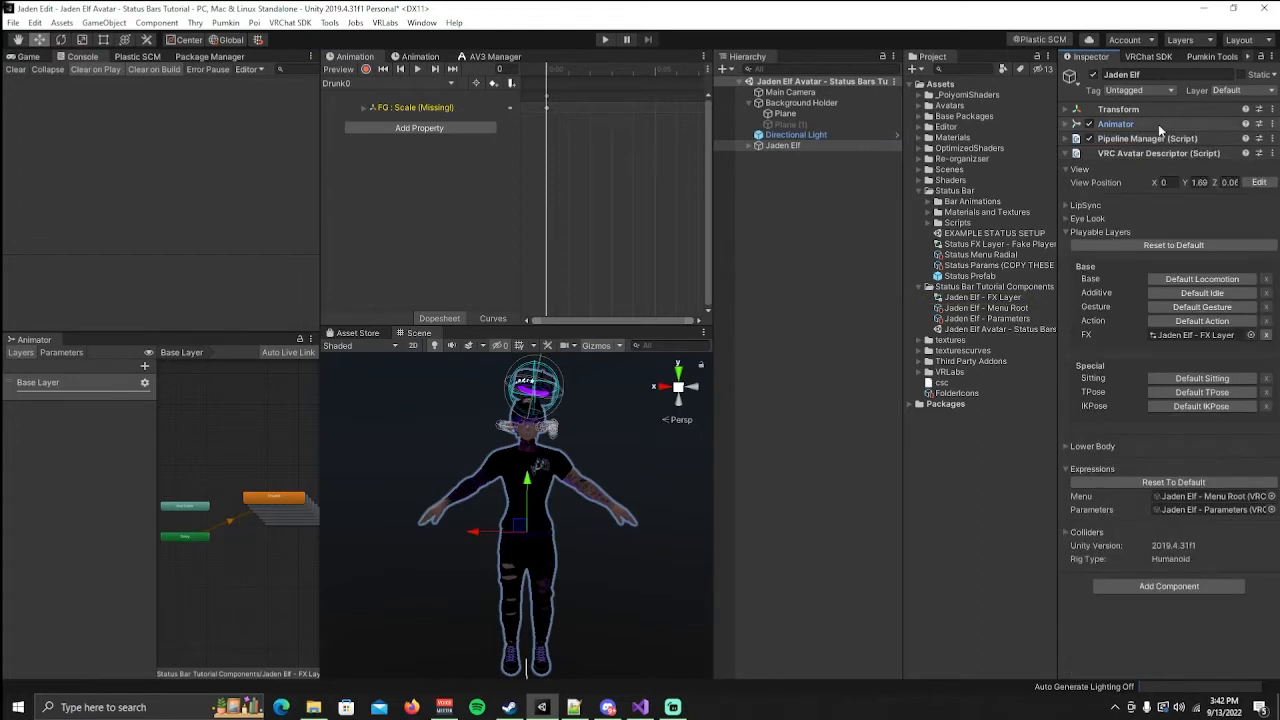
Inspect the expressions menu and parameters assets assigned to Jaden Elf's avatar descriptor, then clear the selection.
click(1068, 231)
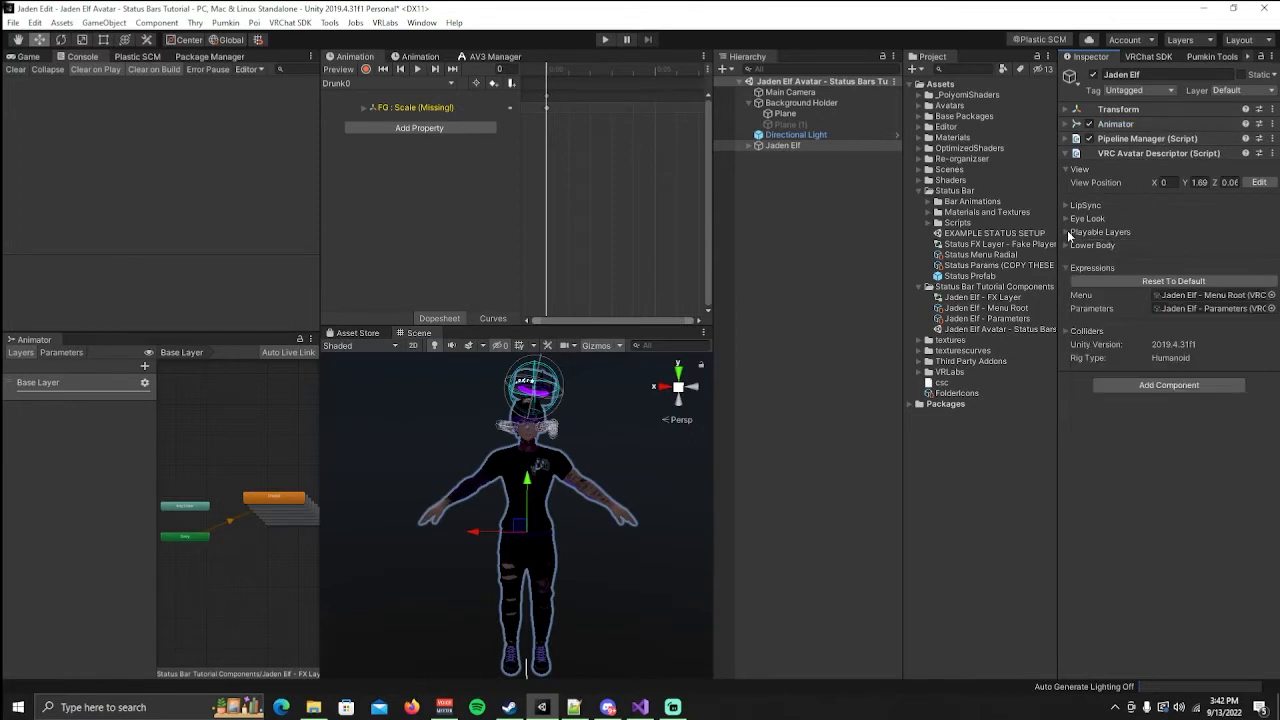
click(1168, 295)
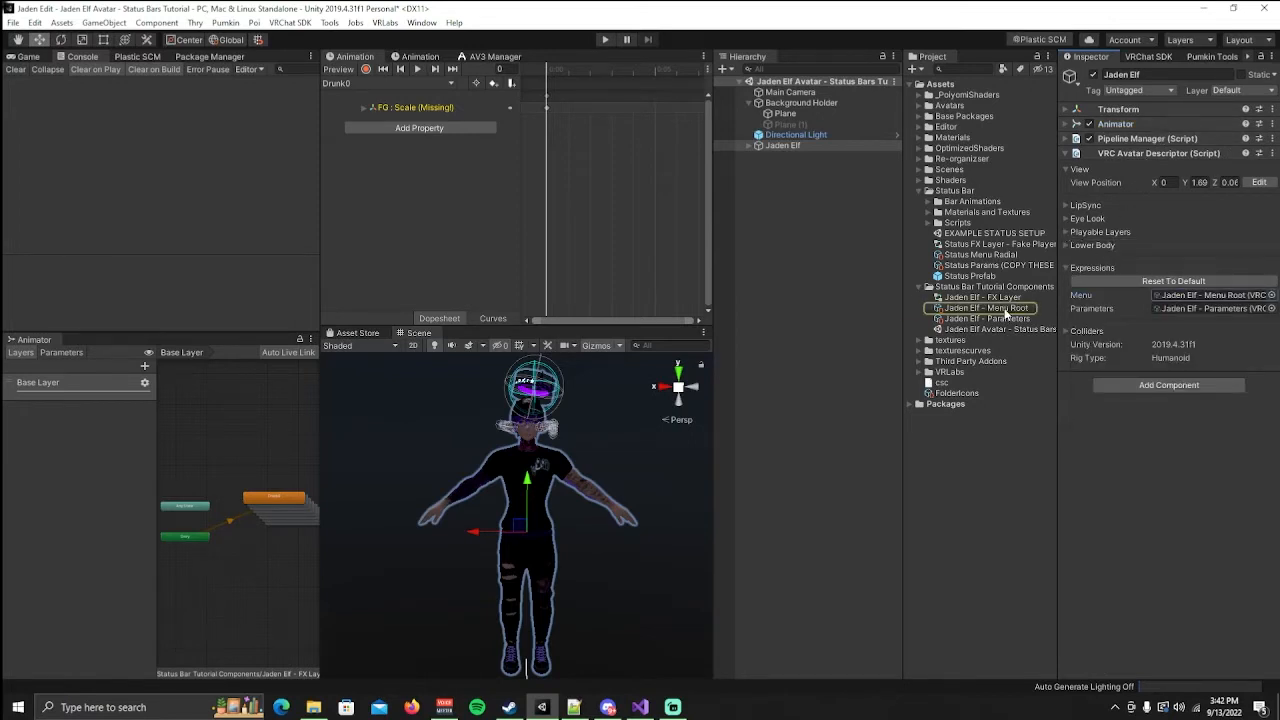
click(1007, 308)
click(1007, 319)
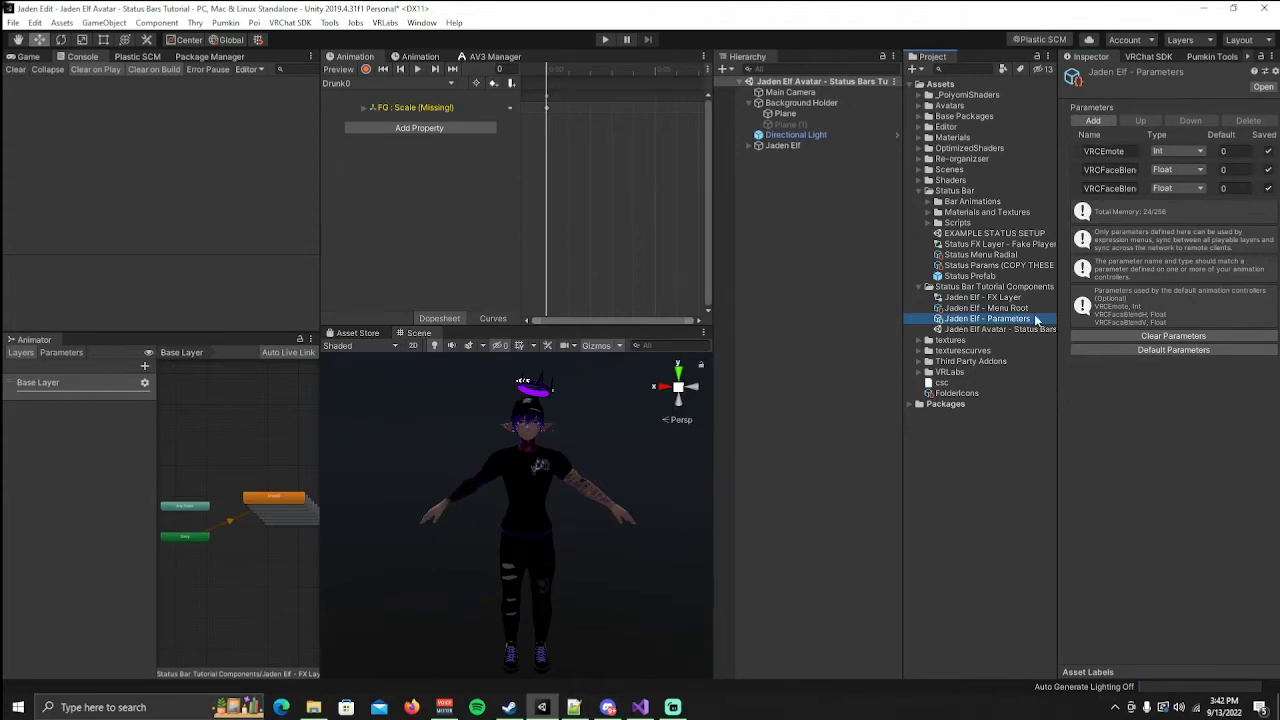
click(832, 262)
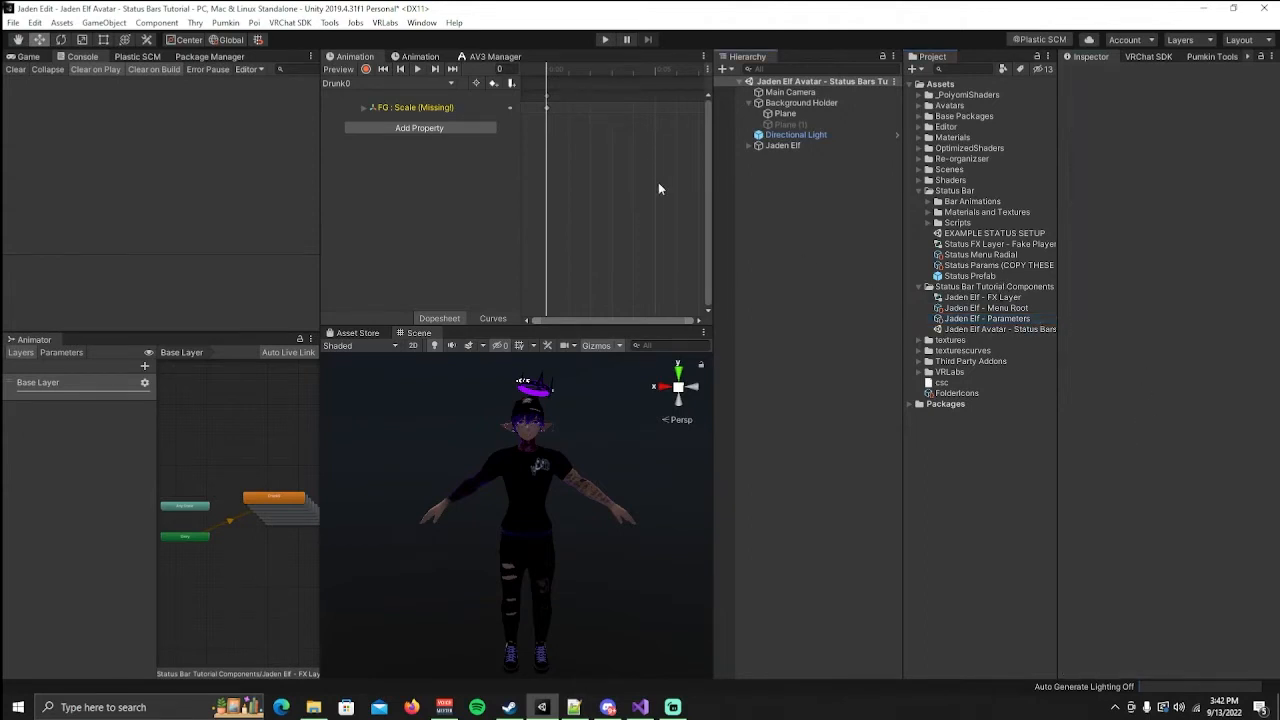
Undock the AV3 Manager into a floating window and assign Jaden Elf as its avatar.
drag(490, 56, 568, 67)
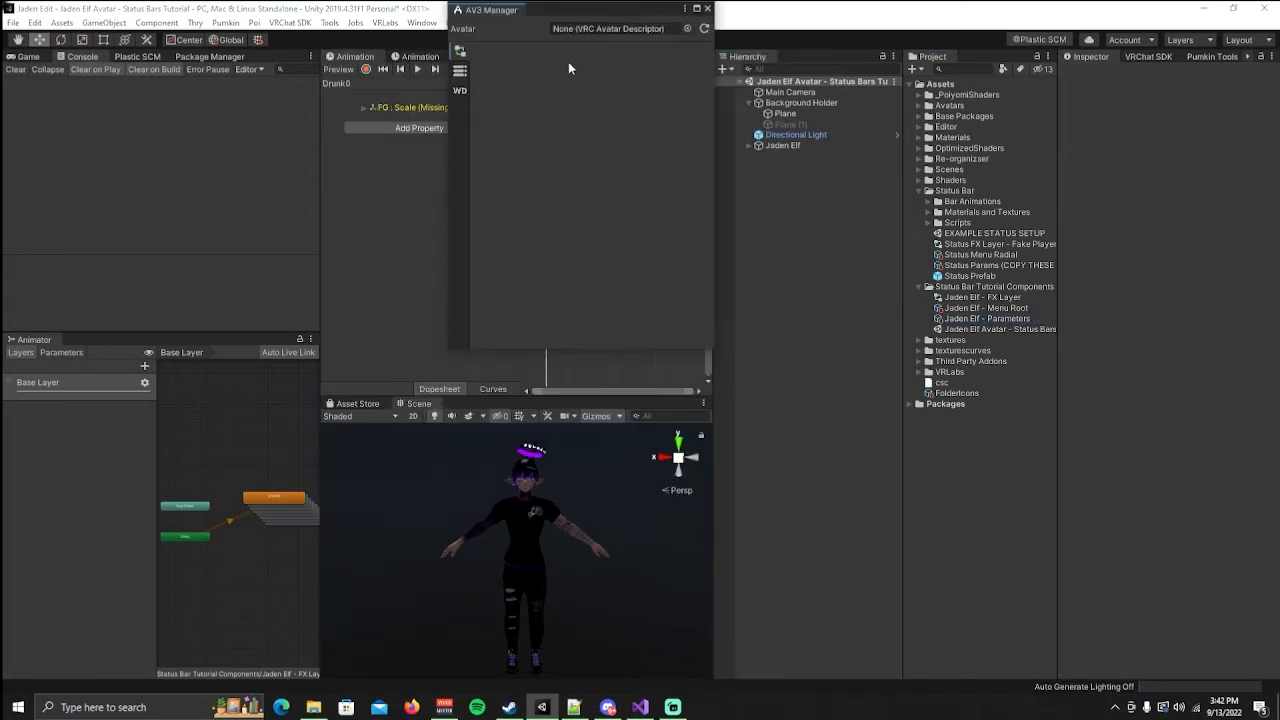
drag(560, 9, 528, 138)
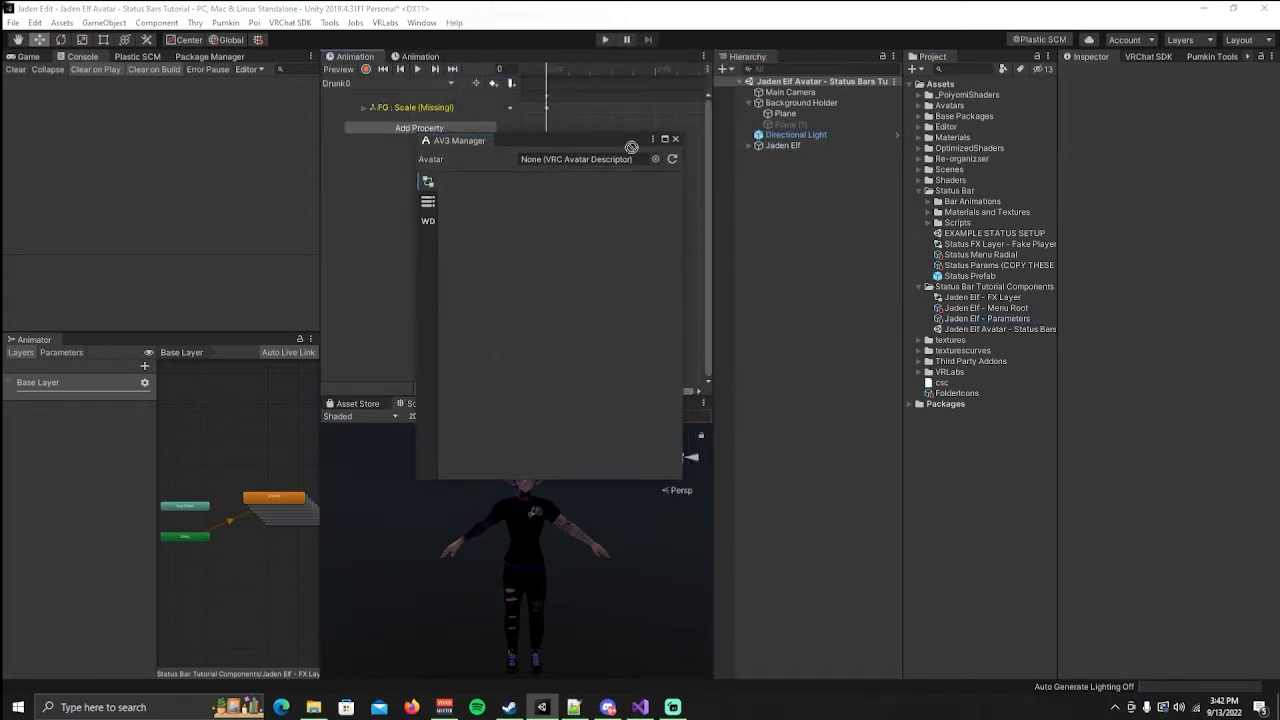
drag(631, 147, 647, 116)
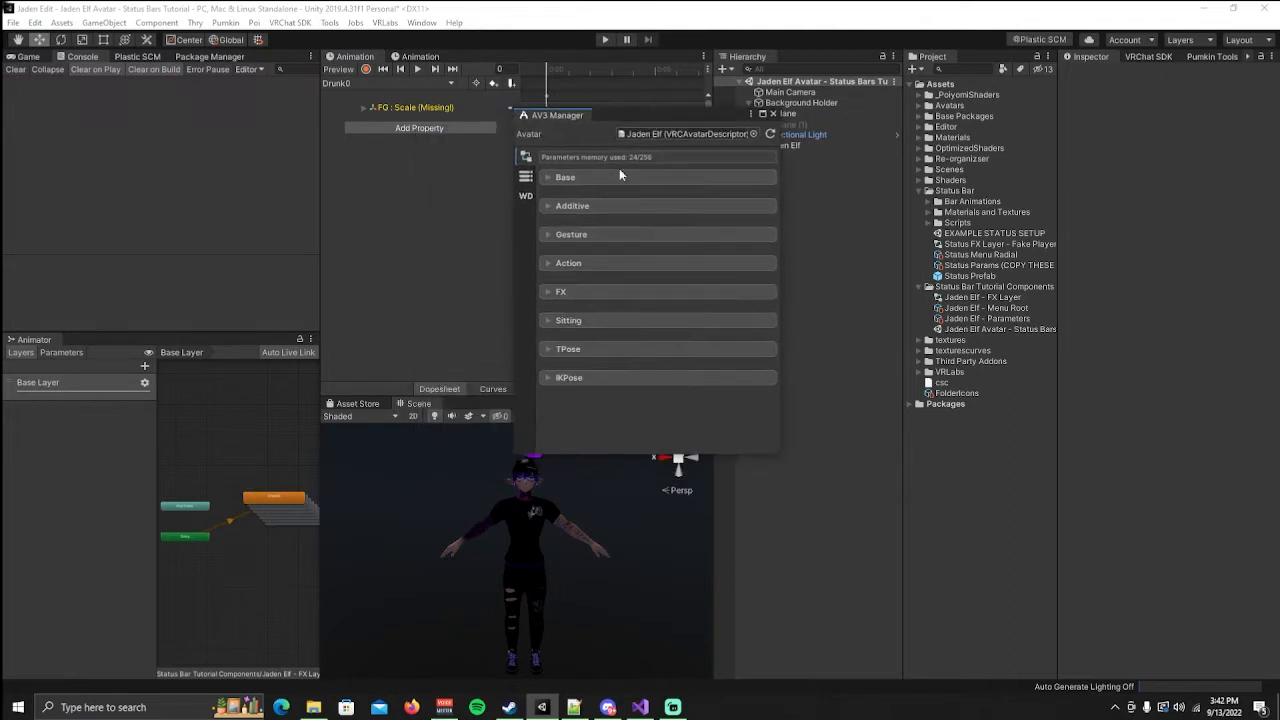
Add an animator to merge into the FX layer and assign the Status FX Layer - Fake Player controller to it.
click(575, 293)
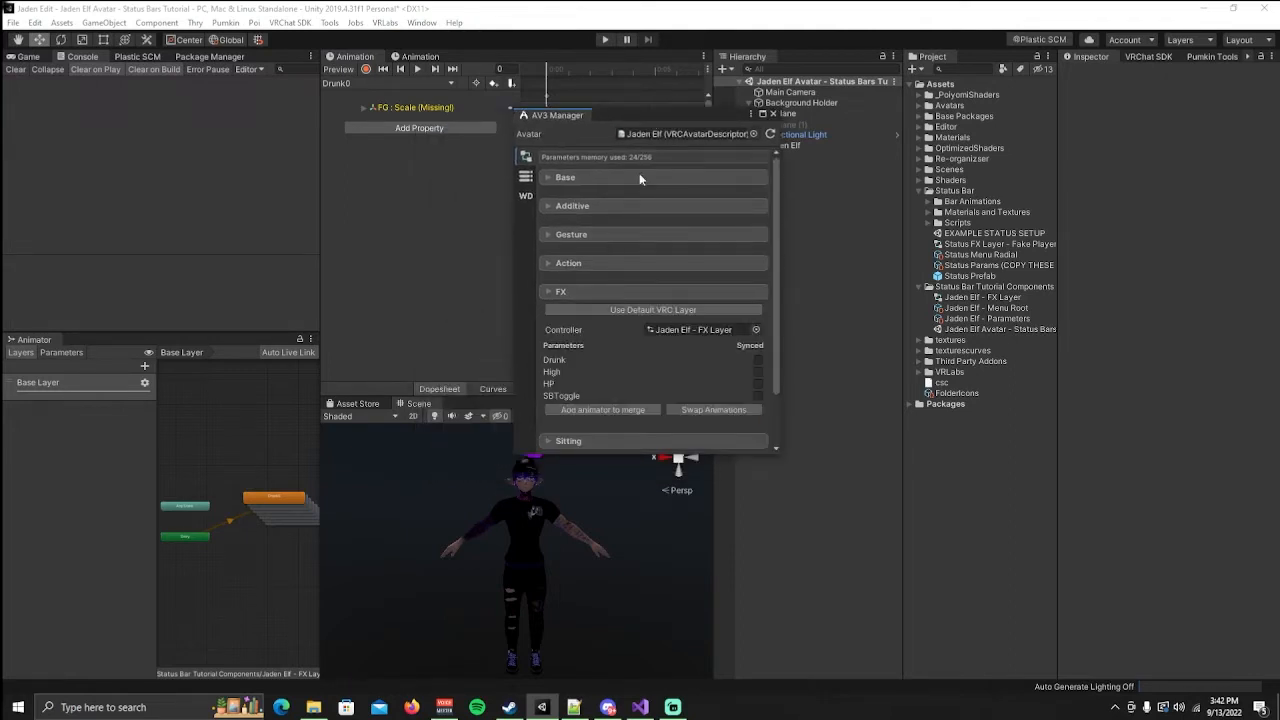
scroll(633, 241, down, 3)
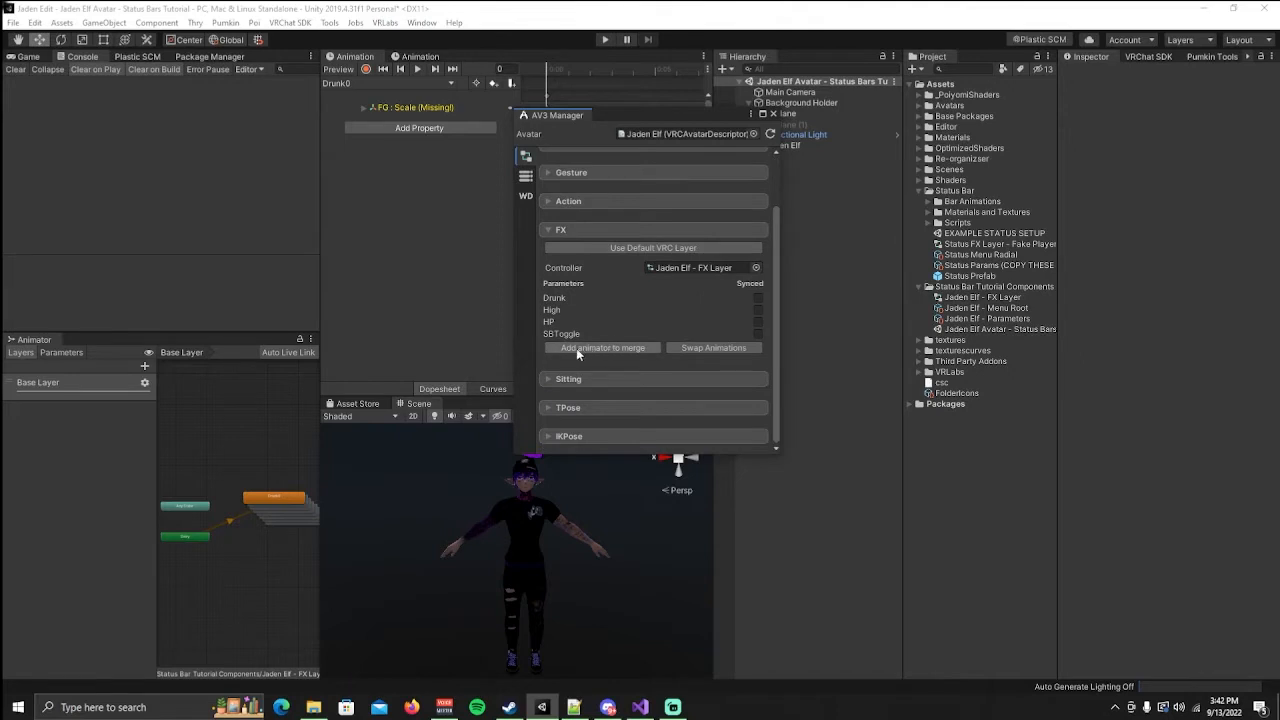
click(616, 347)
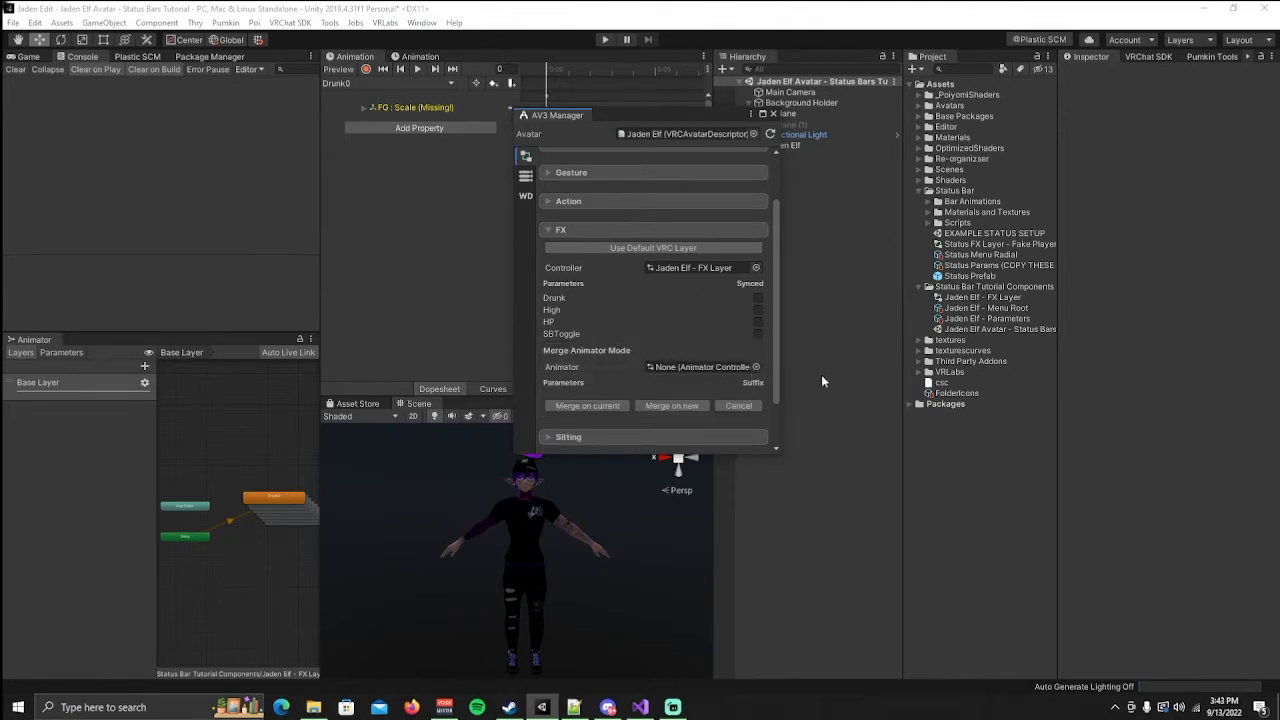
click(993, 247)
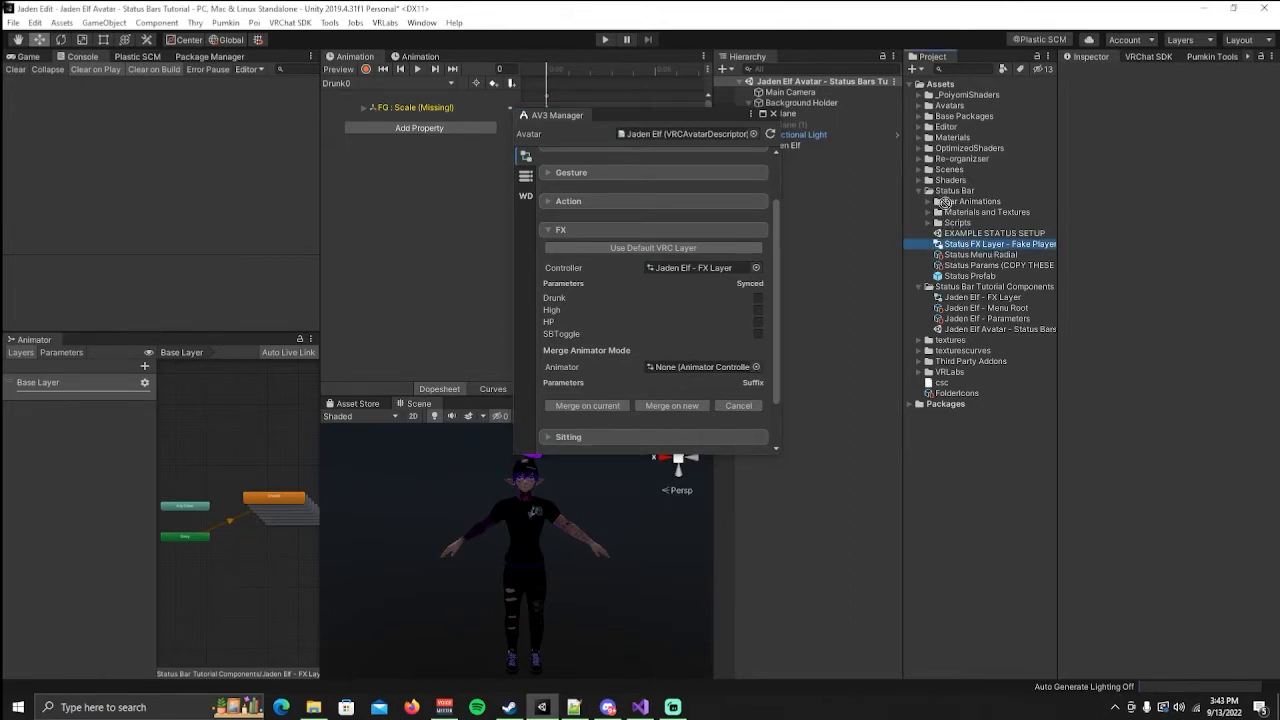
drag(952, 244, 705, 369)
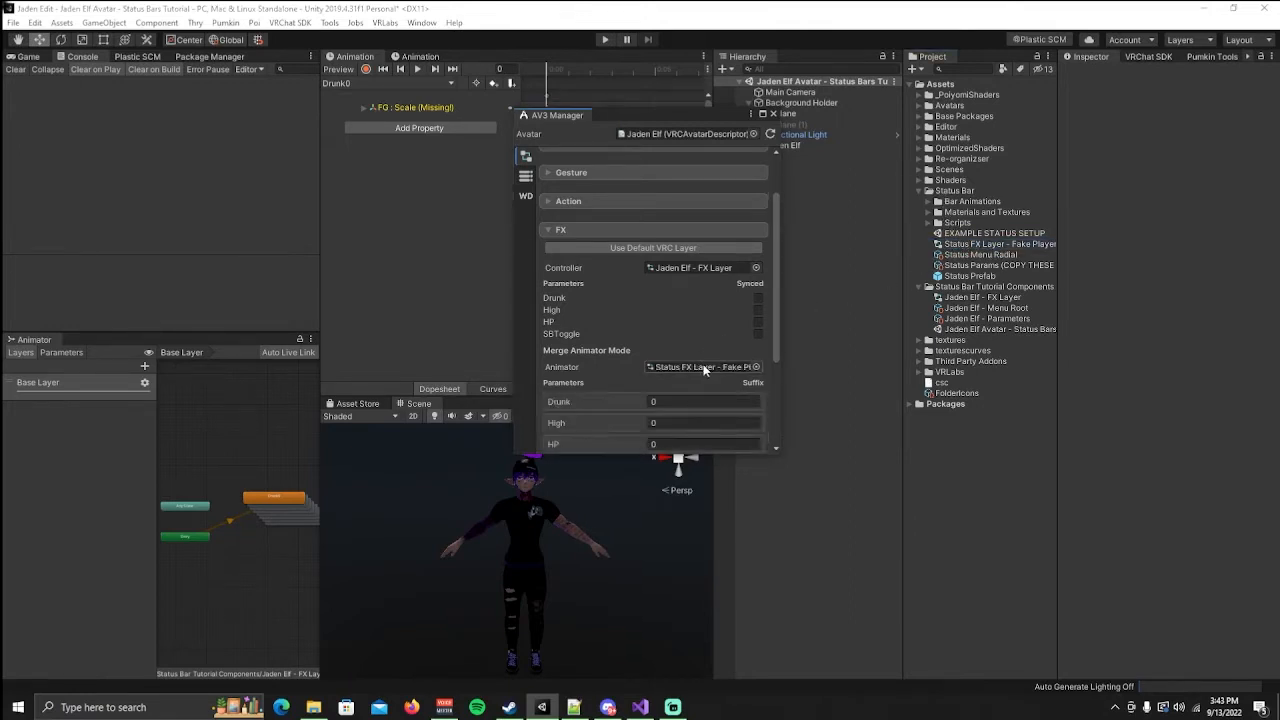
Clear the suffixes of the Drunk, High, HP and SBToggle parameters in the animator merge settings.
scroll(705, 369, down, 3)
click(681, 322)
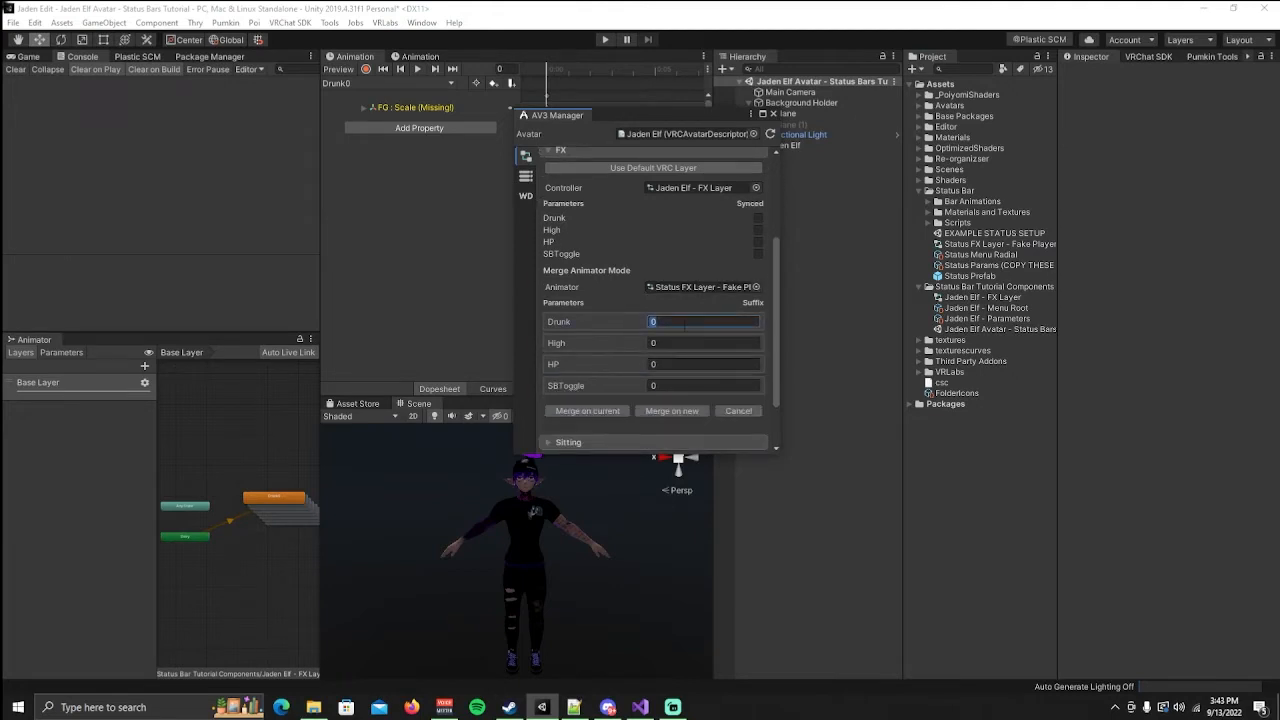
key(BackSpace)
key(Tab)
key(BackSpace)
key(Tab)
key(BackSpace)
key(Tab)
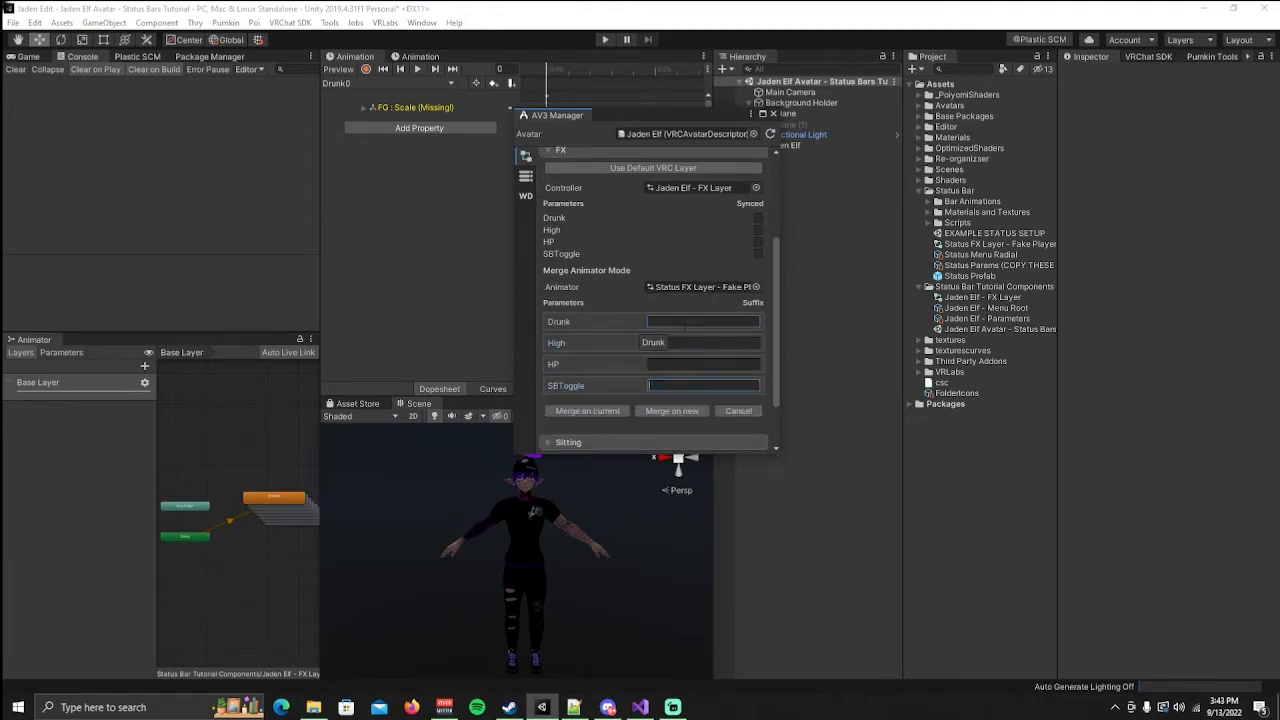
scroll(678, 309, down, 2)
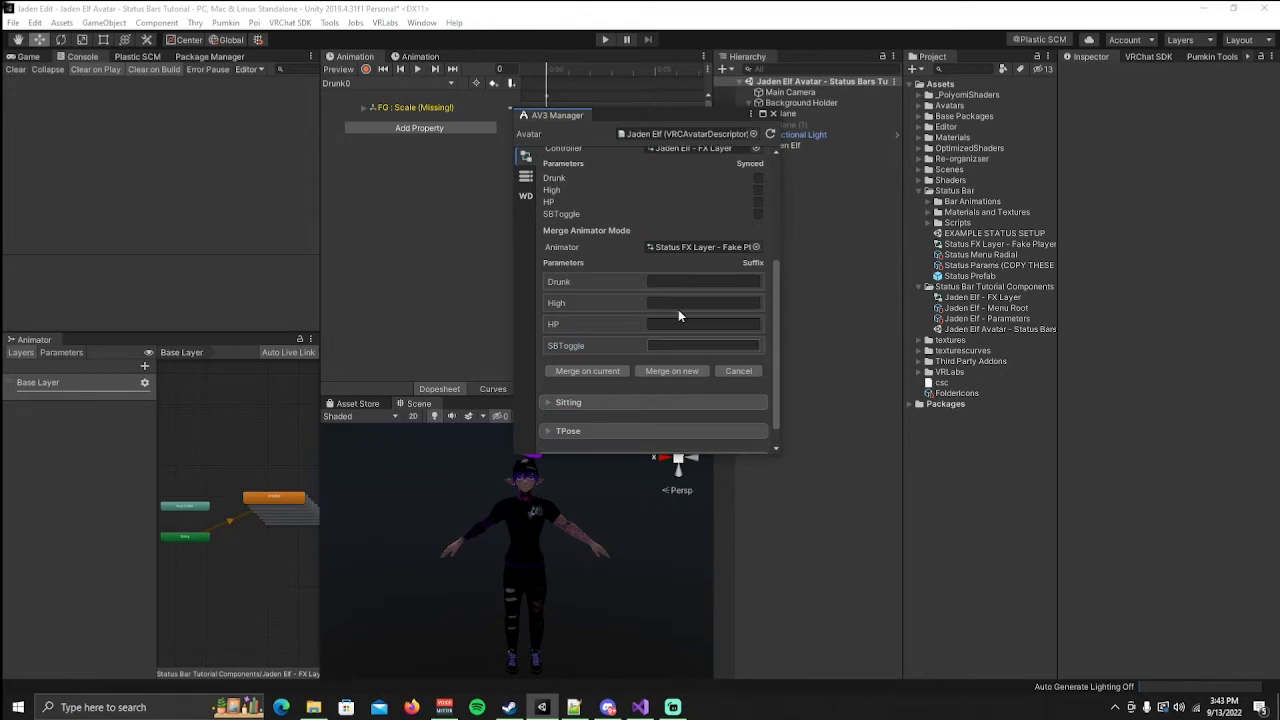
Merge the Status FX Layer - Fake Player animator onto Jaden Elf's current FX layer controller.
scroll(603, 370, up, 2)
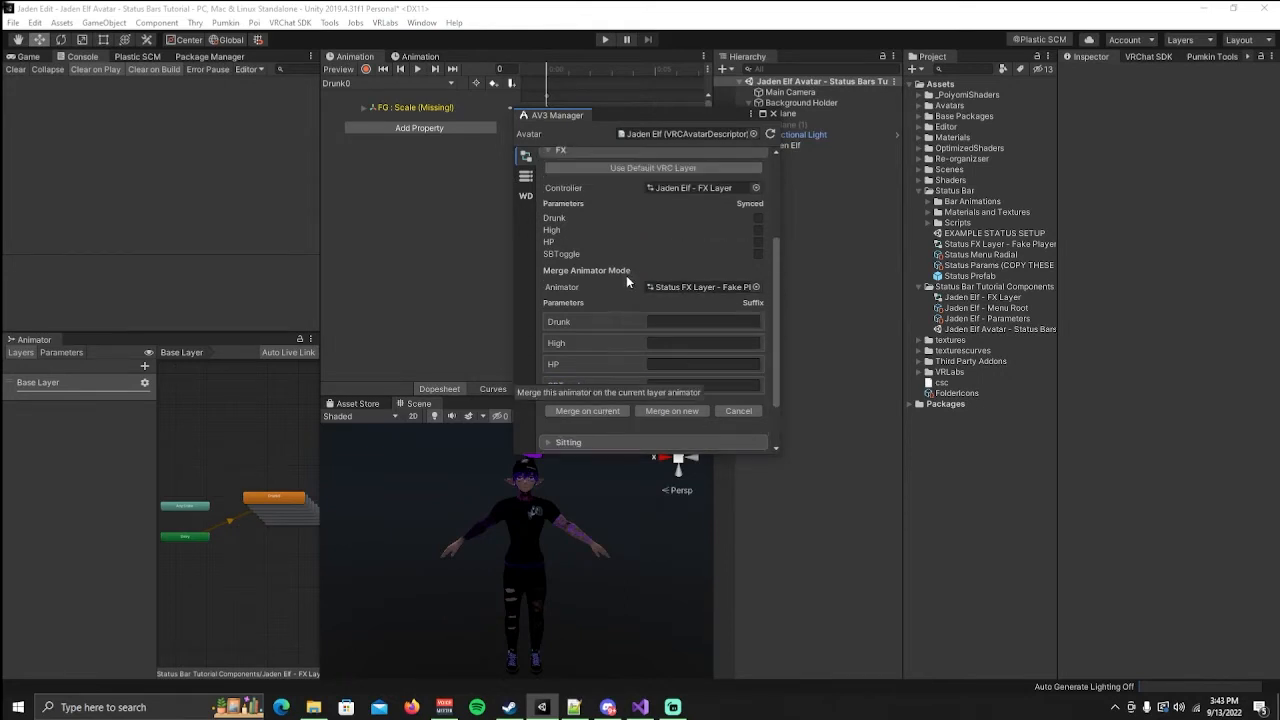
scroll(635, 219, down, 2)
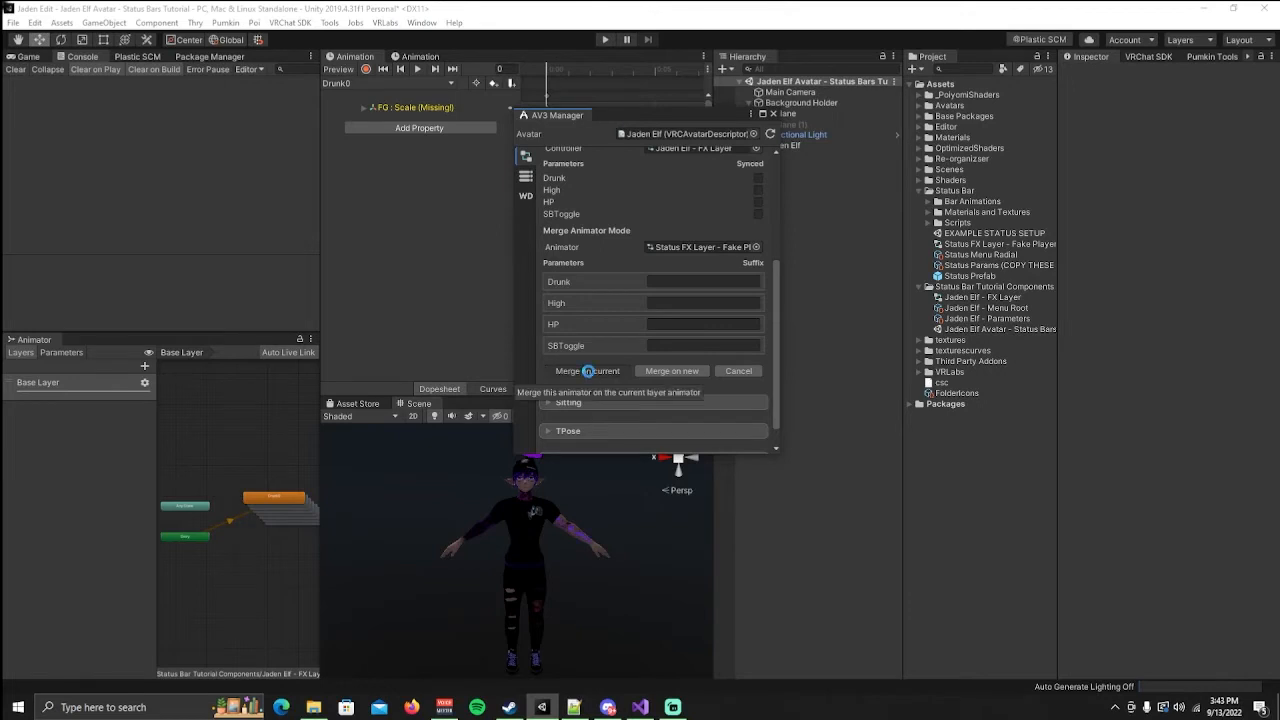
click(588, 370)
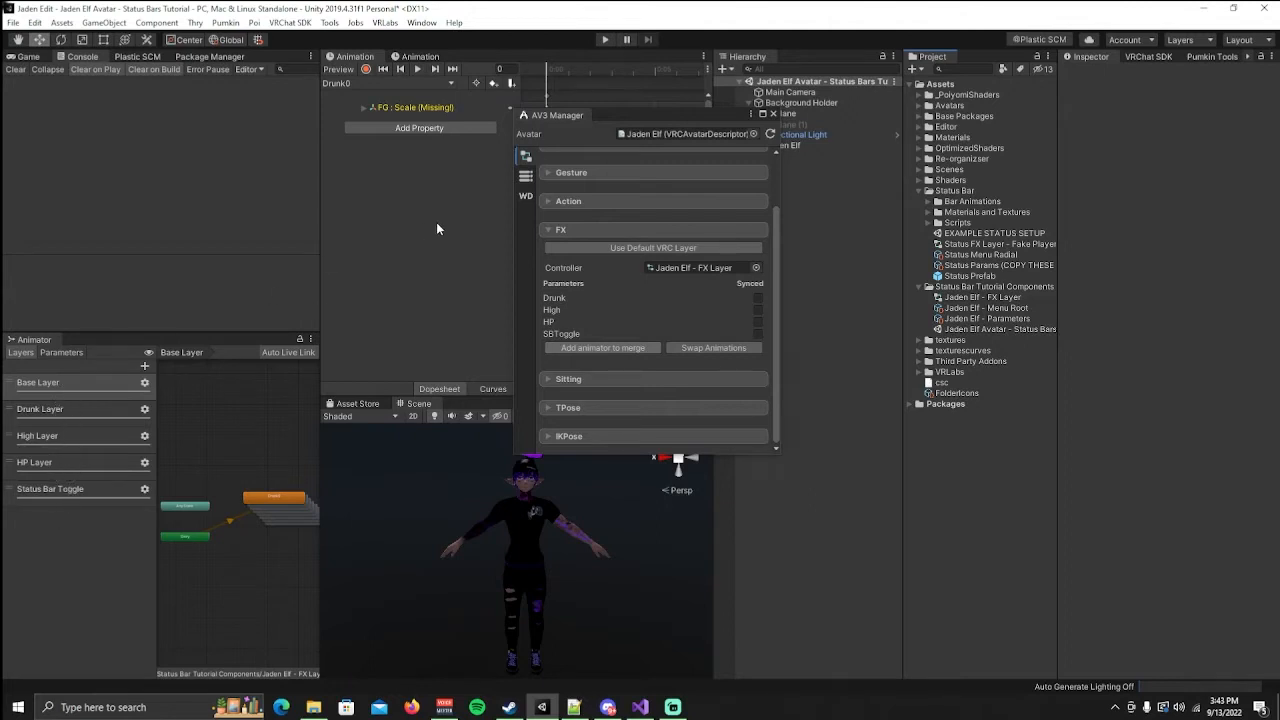
Copy the Status Params parameters into Jaden Elf's expression parameters, check them in the Jaden Elf - Parameters asset, and close the AV3 Manager.
click(525, 178)
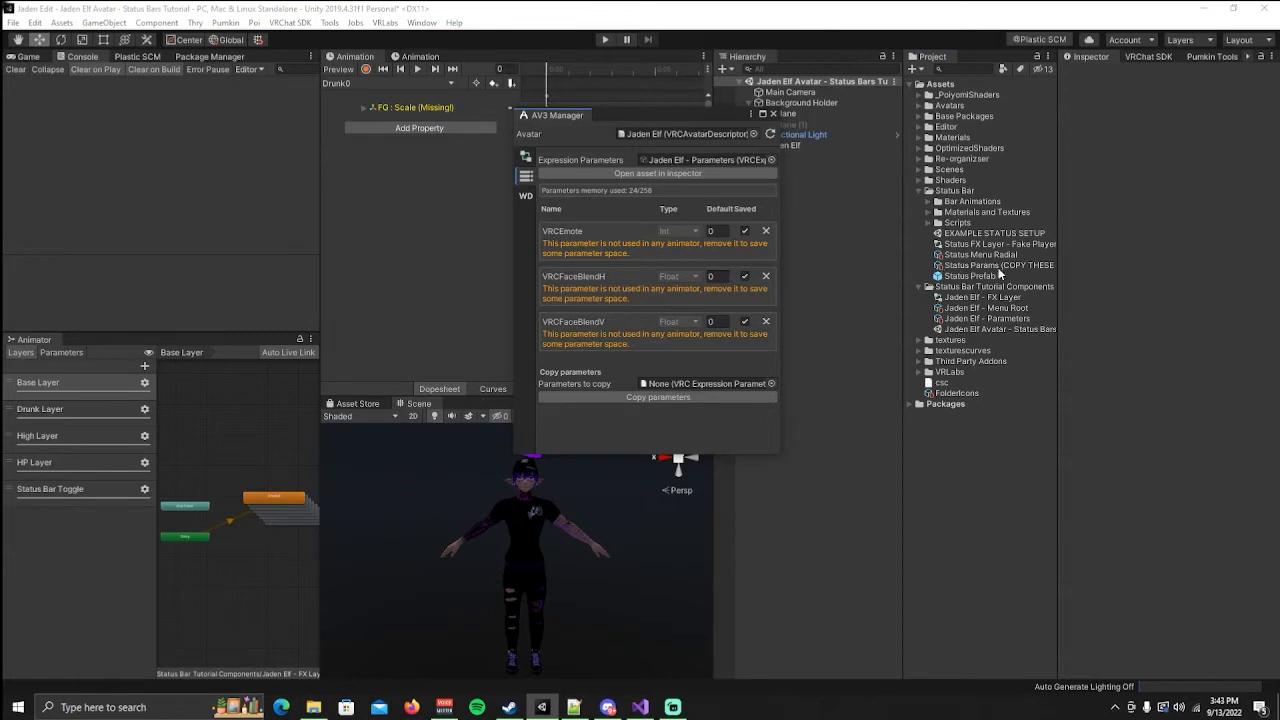
drag(1003, 271, 708, 389)
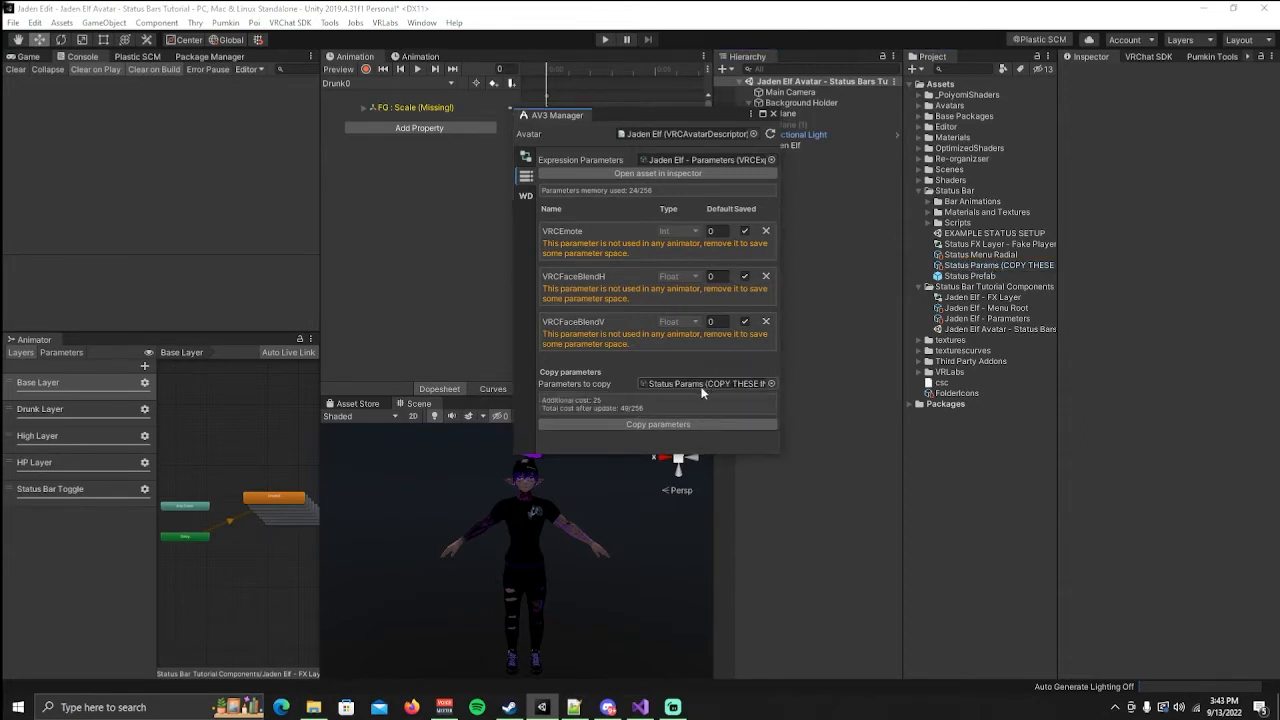
click(659, 425)
scroll(644, 411, down, 2)
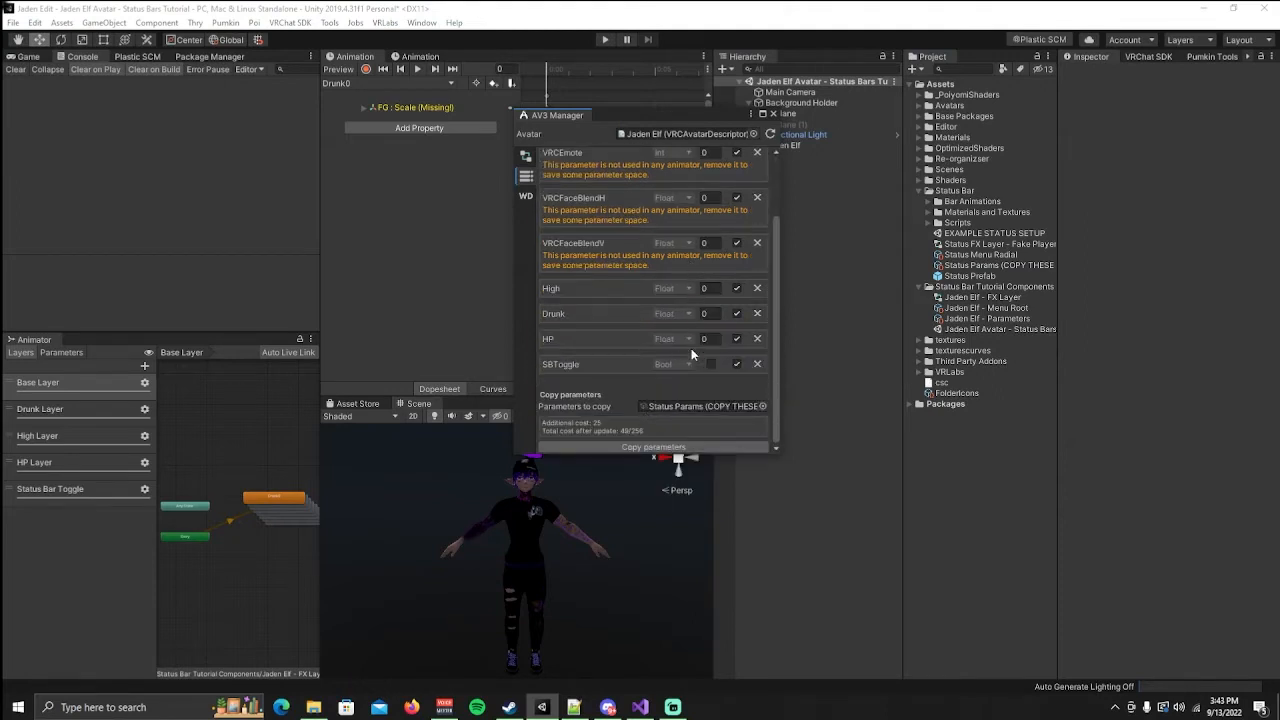
click(991, 319)
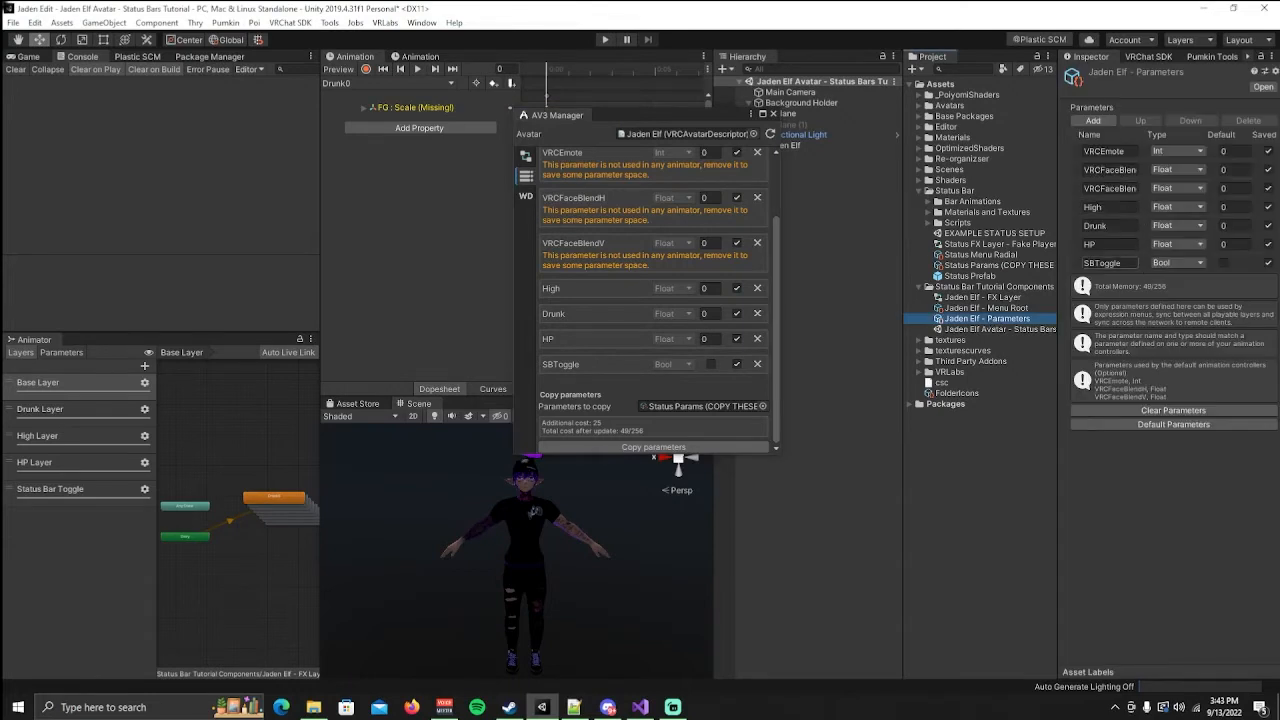
click(773, 115)
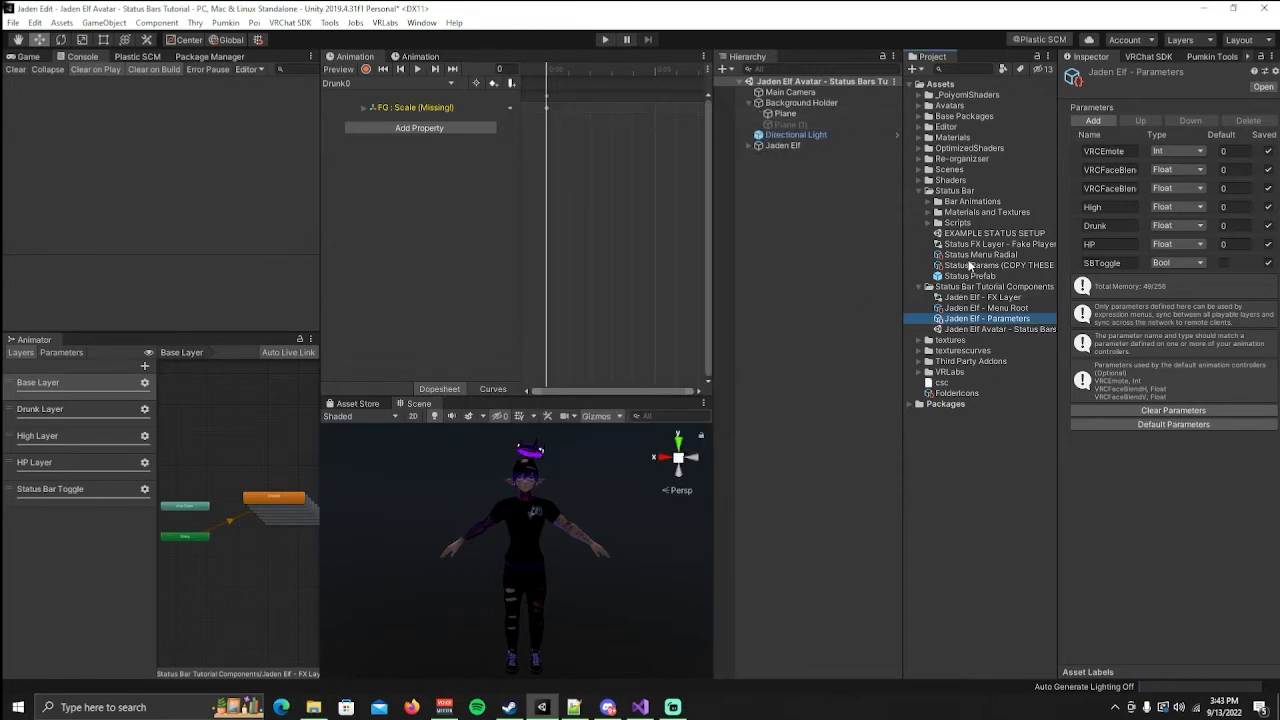
Expand the Bar Animations folder and delete the existing animation states from the FX controller's Base Layer.
click(929, 202)
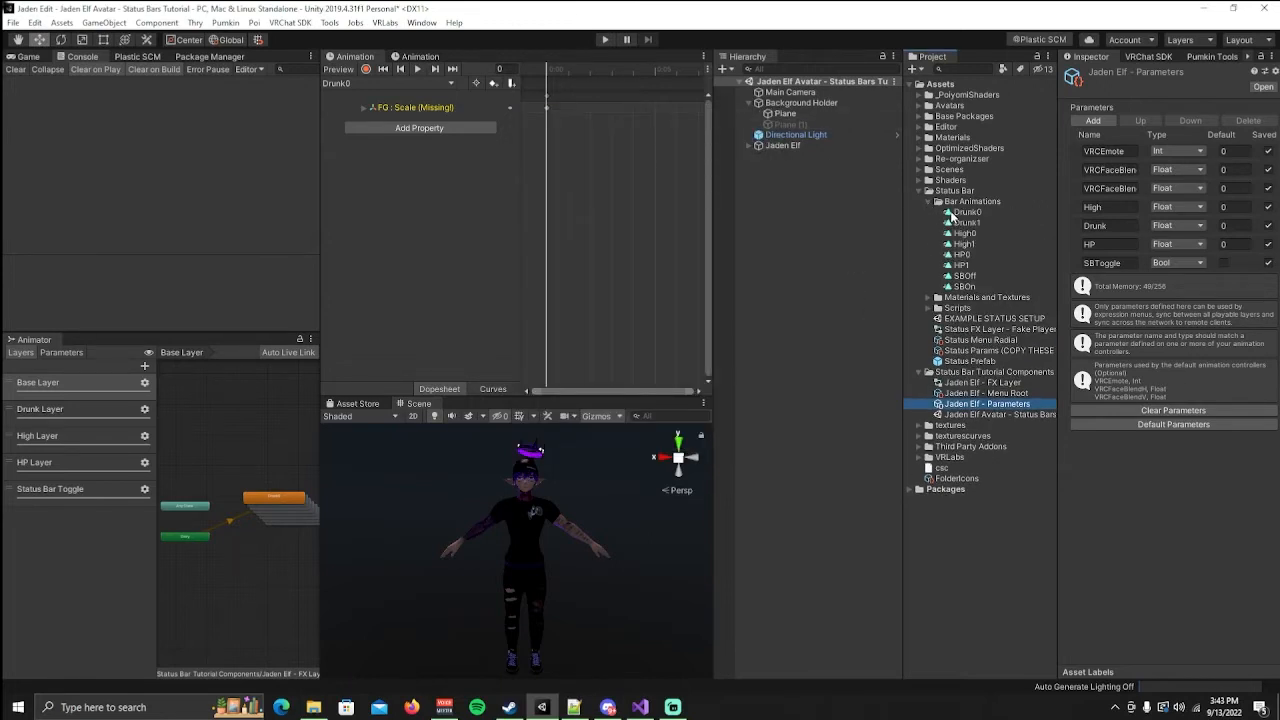
click(963, 212)
click(100, 391)
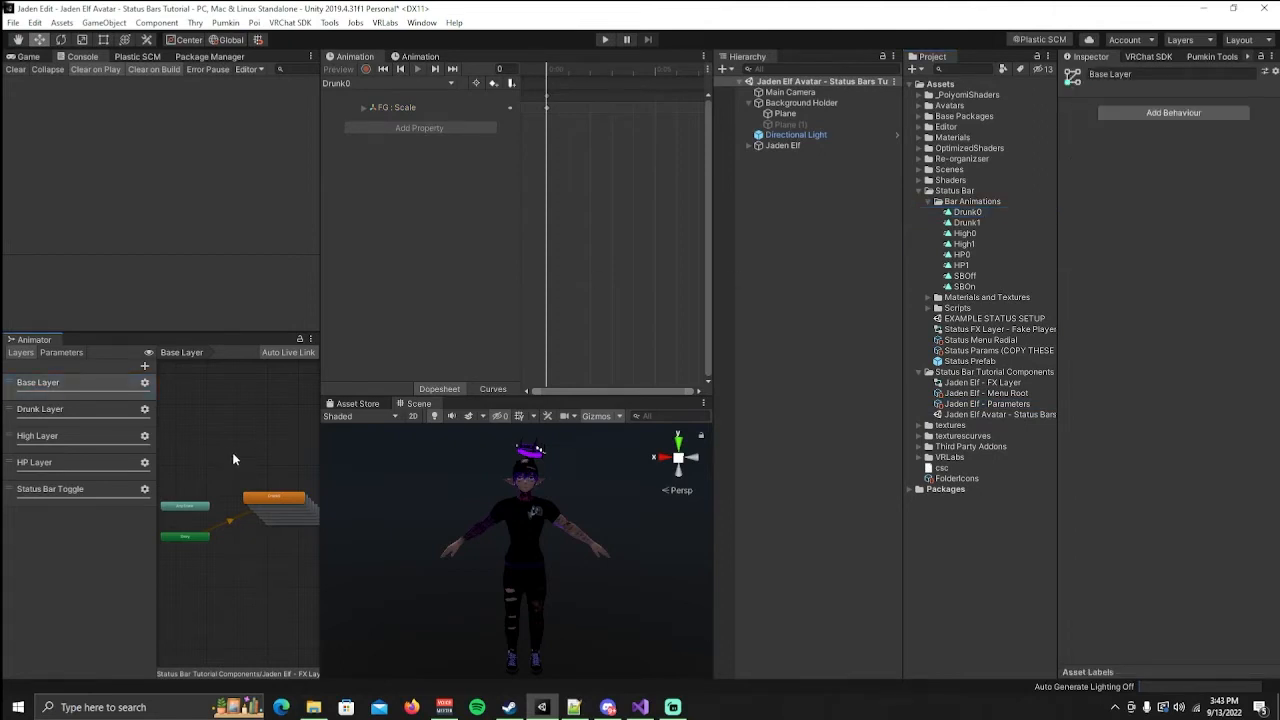
click(272, 494)
drag(240, 460, 316, 543)
key(Delete)
Add all the bar animations from Drunk0 through SBOn to the Base Layer as states, then clear the selection.
click(965, 287)
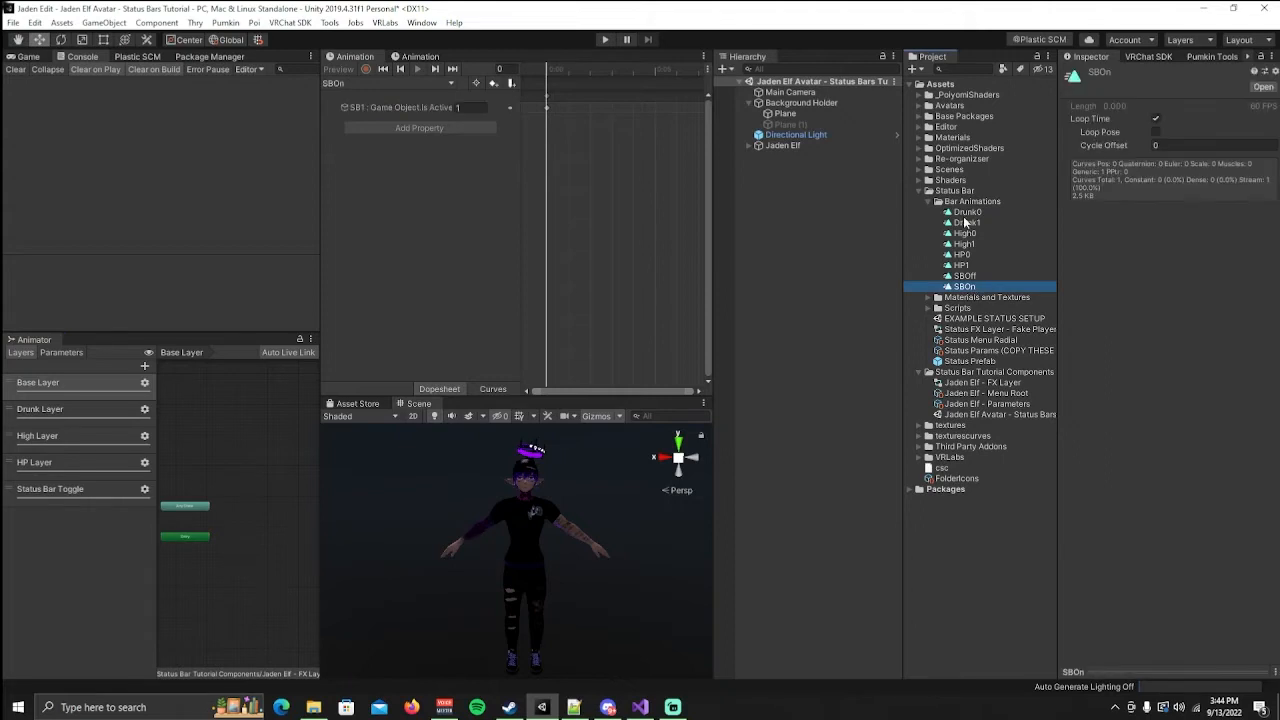
shift+click(966, 213)
drag(975, 218, 246, 503)
click(263, 547)
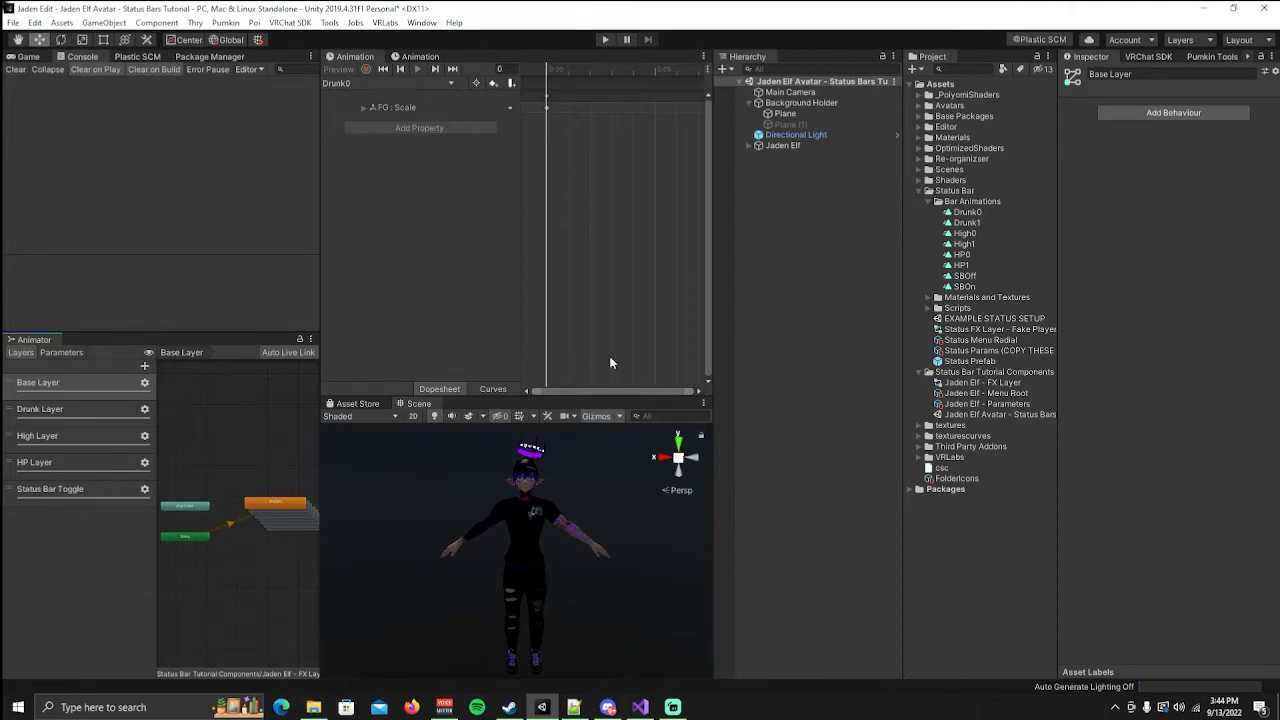
click(821, 242)
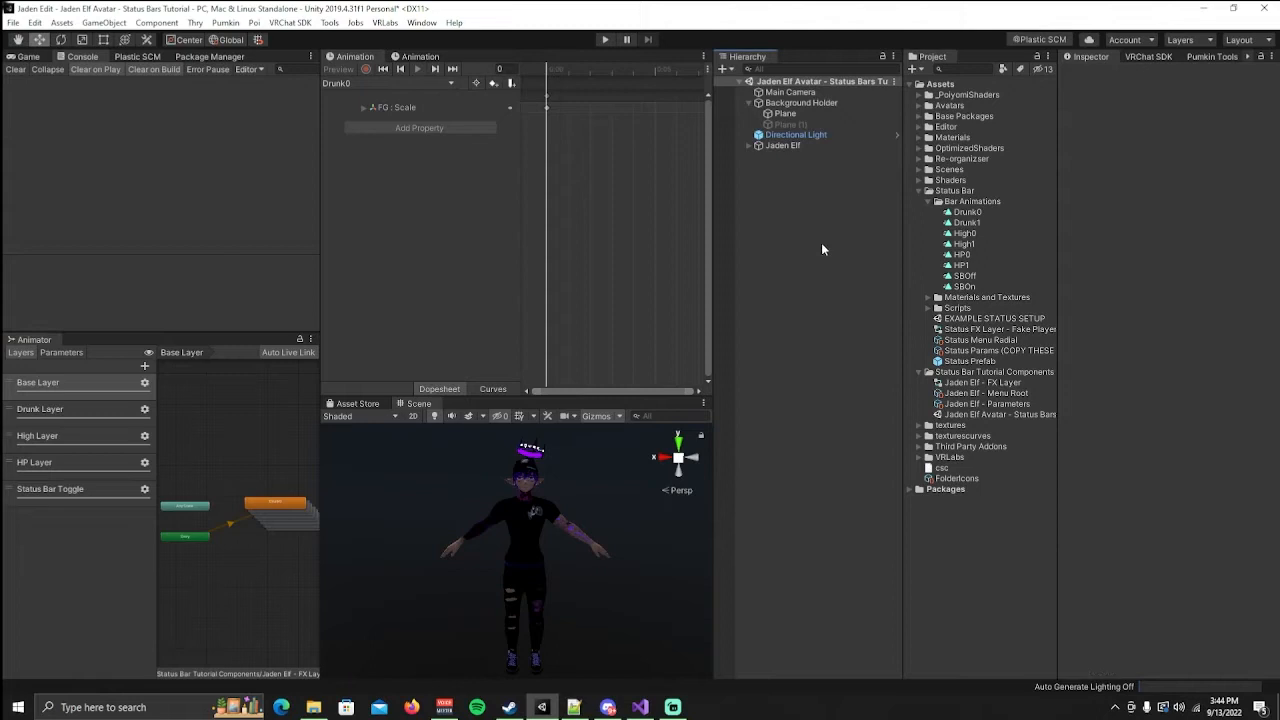
Add the Status Bar Install Script component to the Jaden Elf avatar.
click(778, 147)
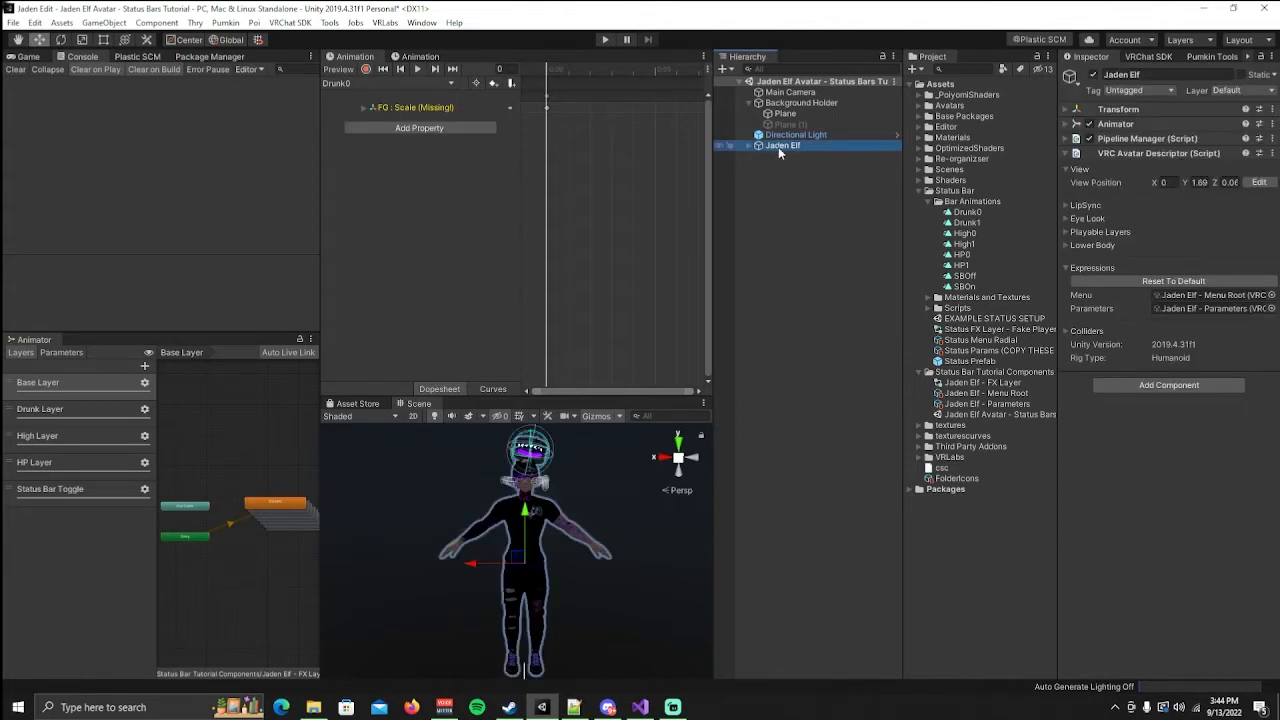
click(1135, 386)
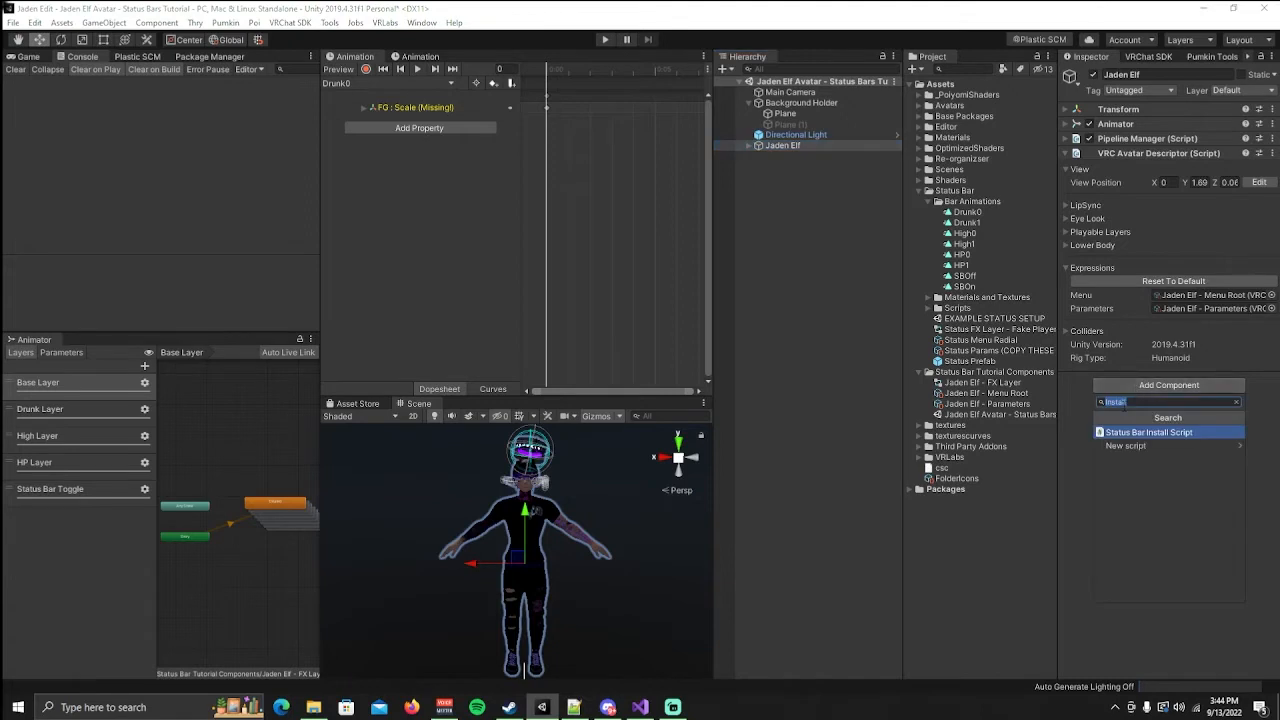
text(insta)
click(1118, 433)
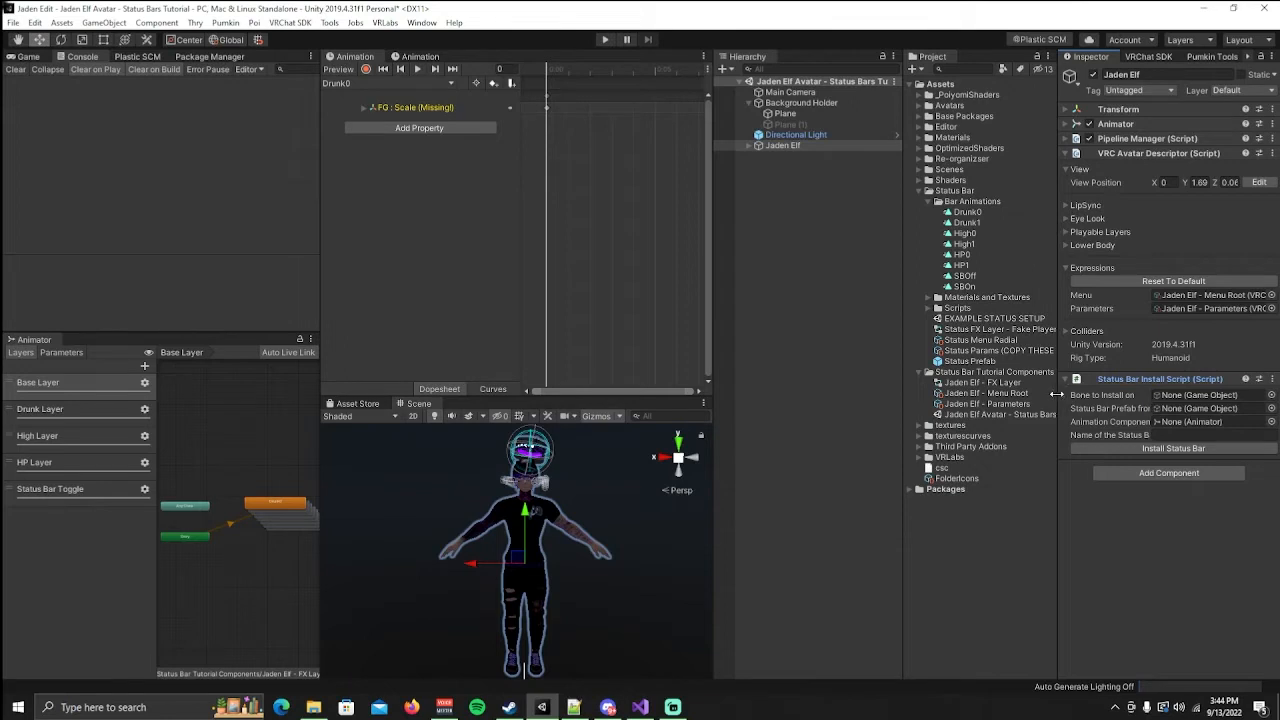
drag(1056, 394, 1038, 399)
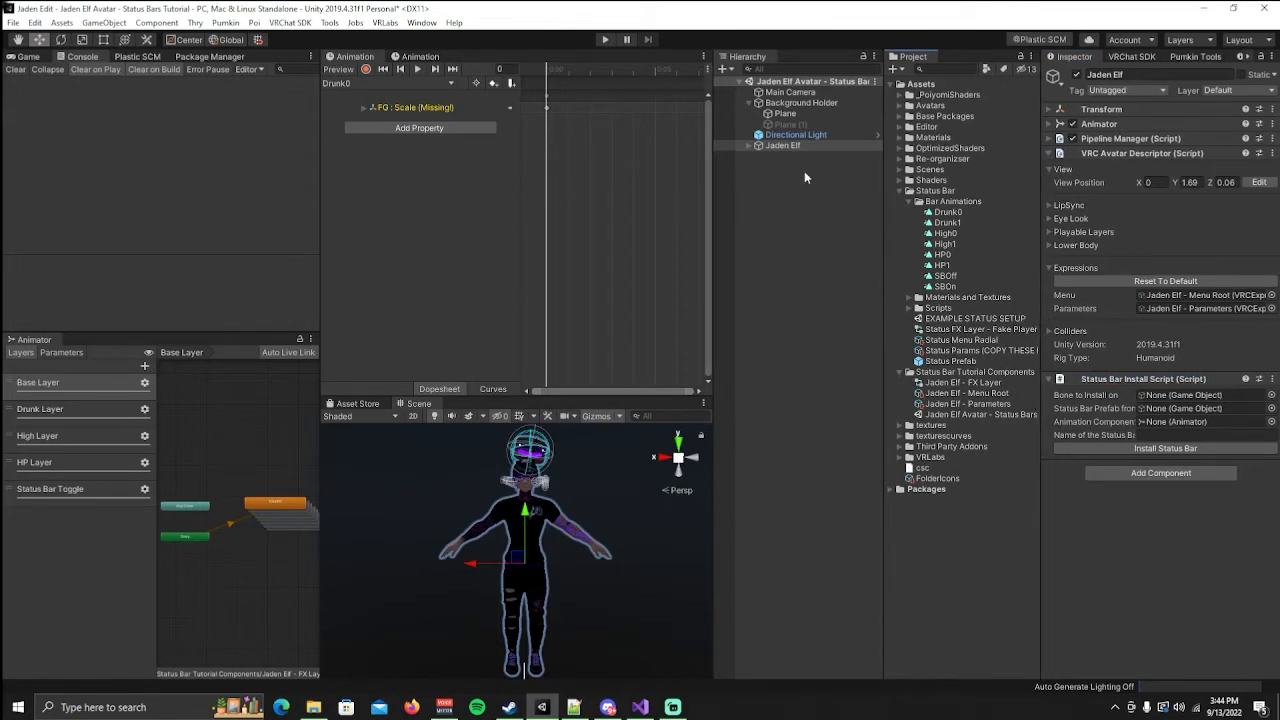
In the install script, assign the Head bone, the Status Prefab and Jaden Elf's Animator component.
alt+click(749, 146)
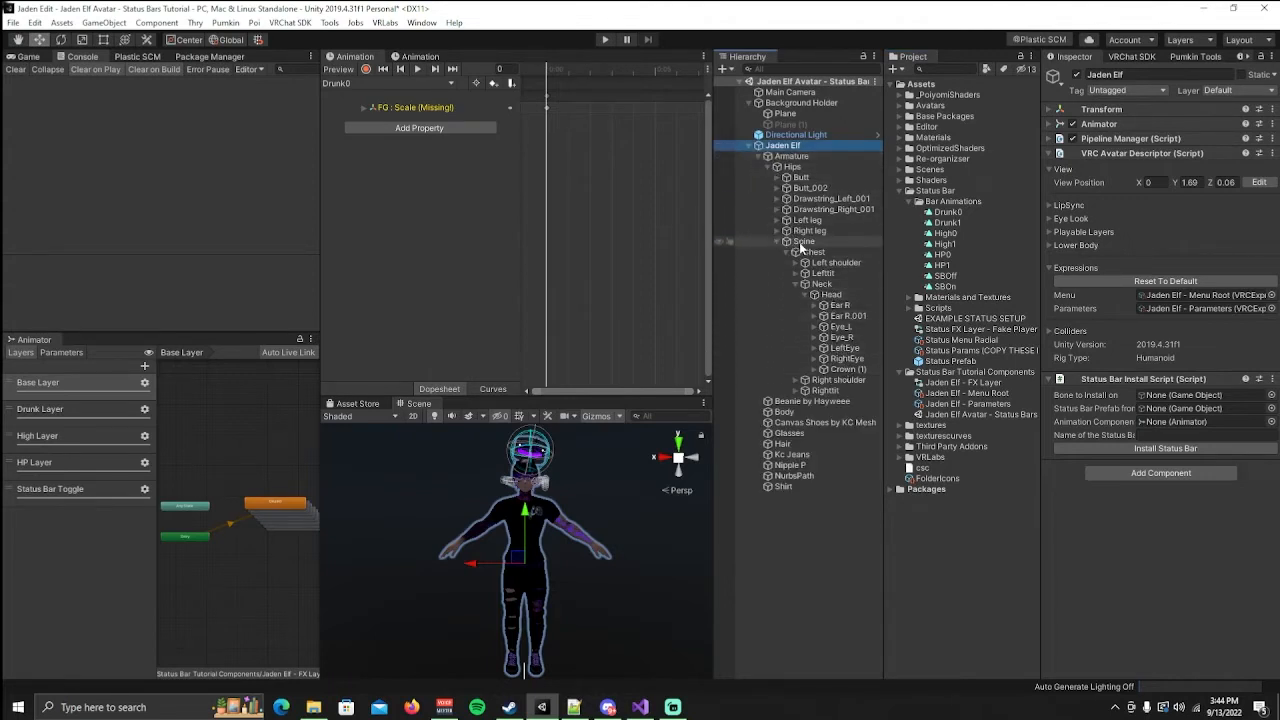
drag(826, 297, 1173, 396)
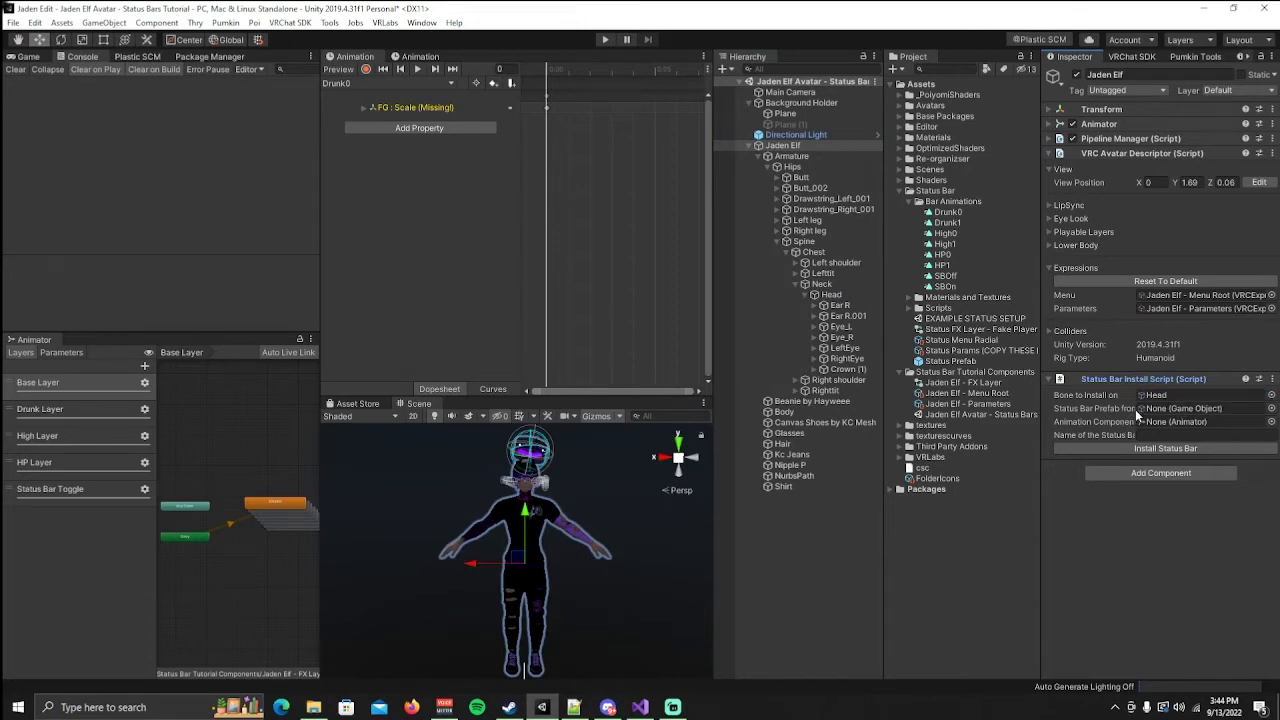
drag(1040, 415, 993, 415)
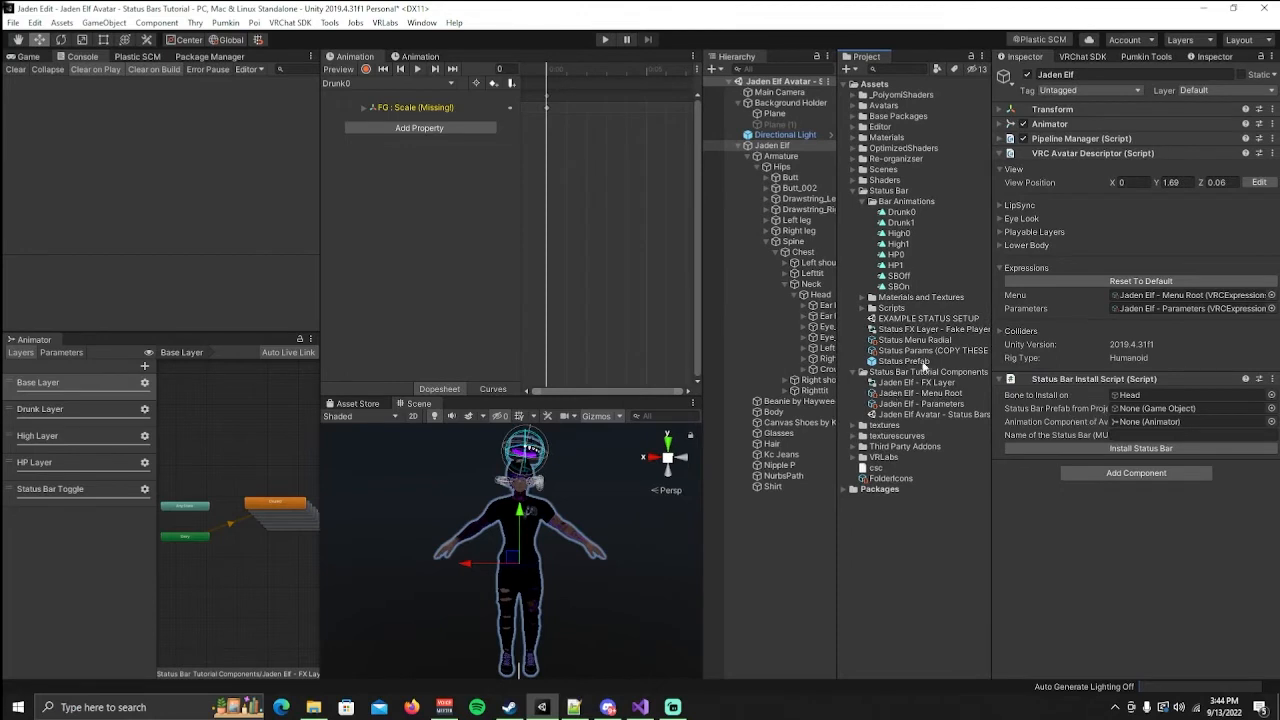
drag(890, 363, 1140, 411)
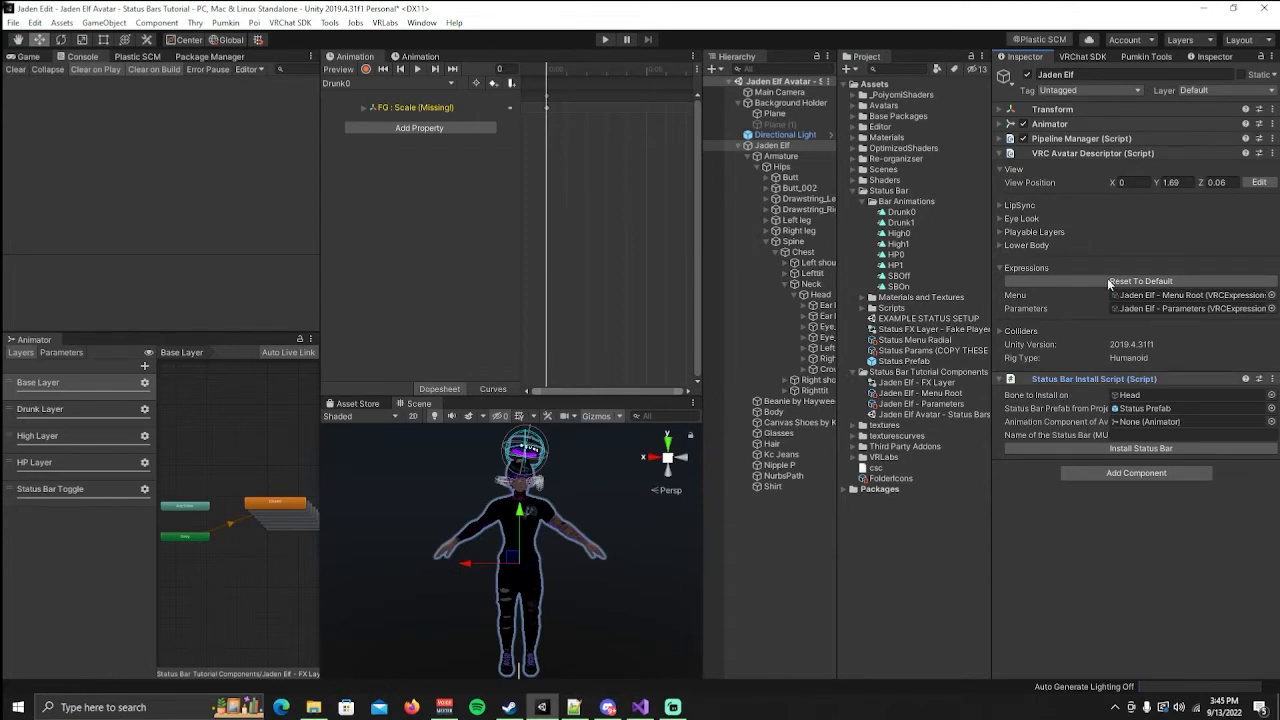
drag(1050, 124, 1131, 422)
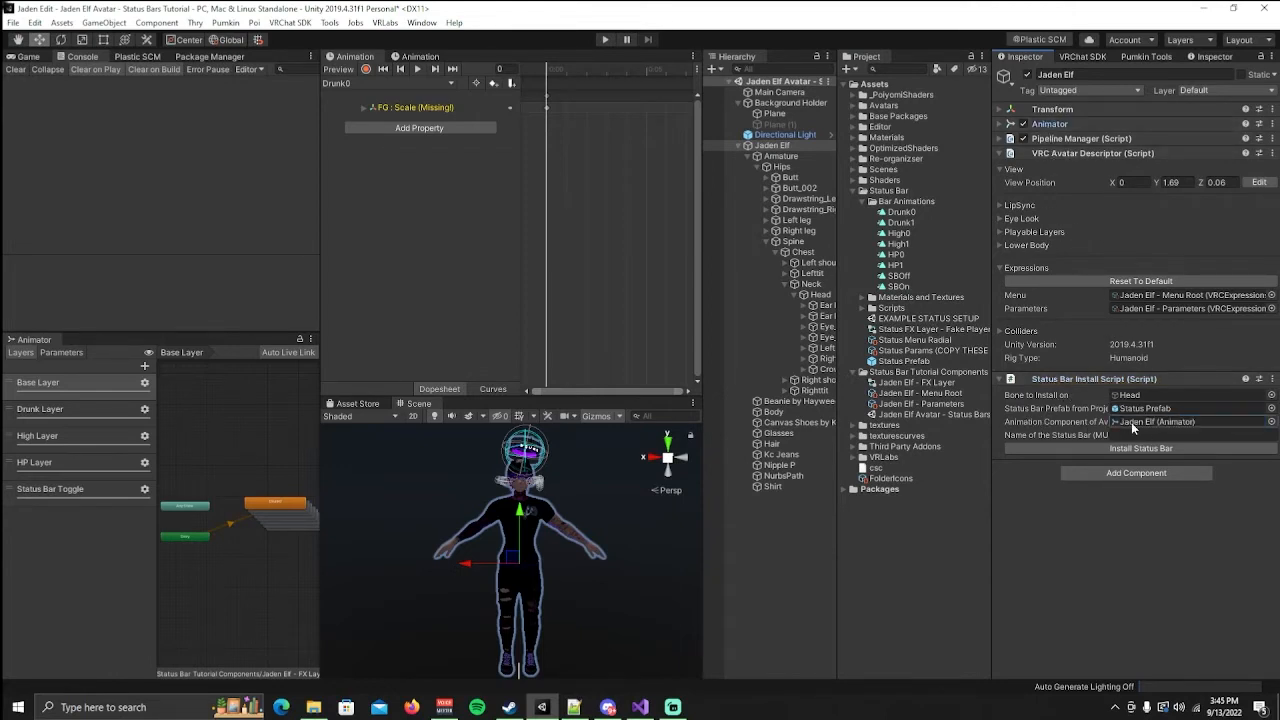
Compare the controller on Jaden Elf's Animator with the FX controller in the avatar descriptor's playable layers.
click(1054, 125)
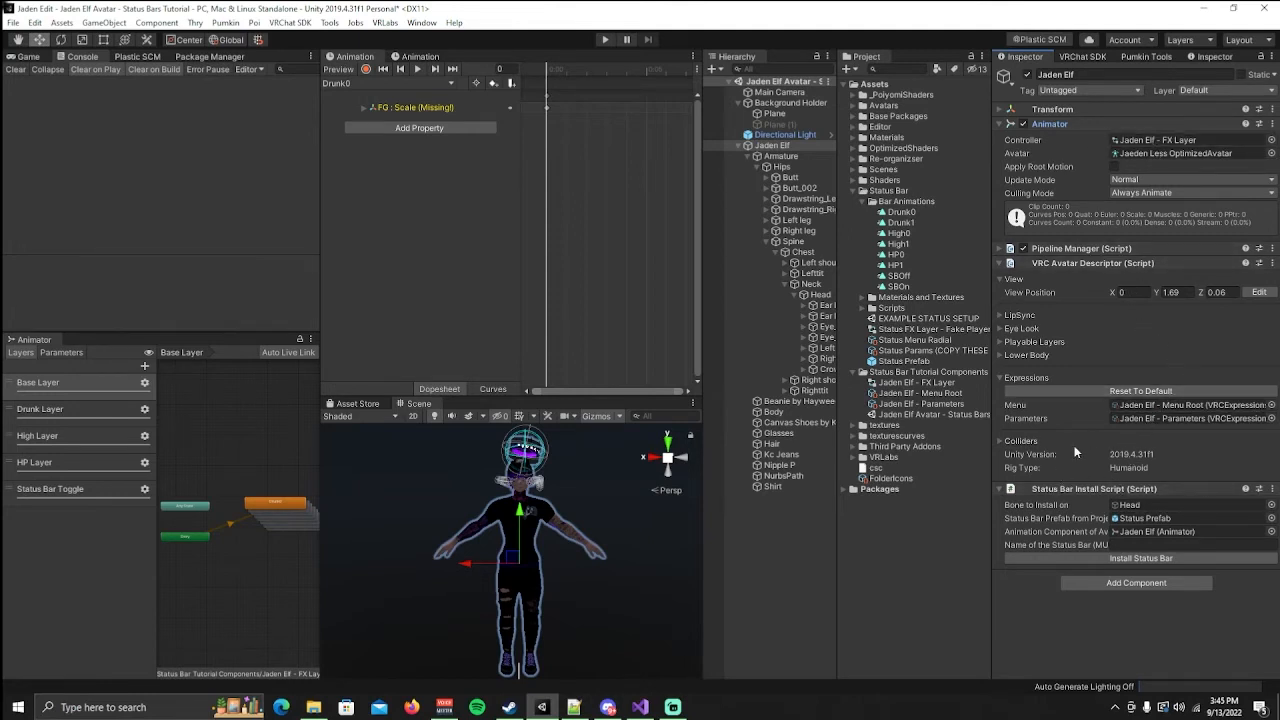
click(1003, 343)
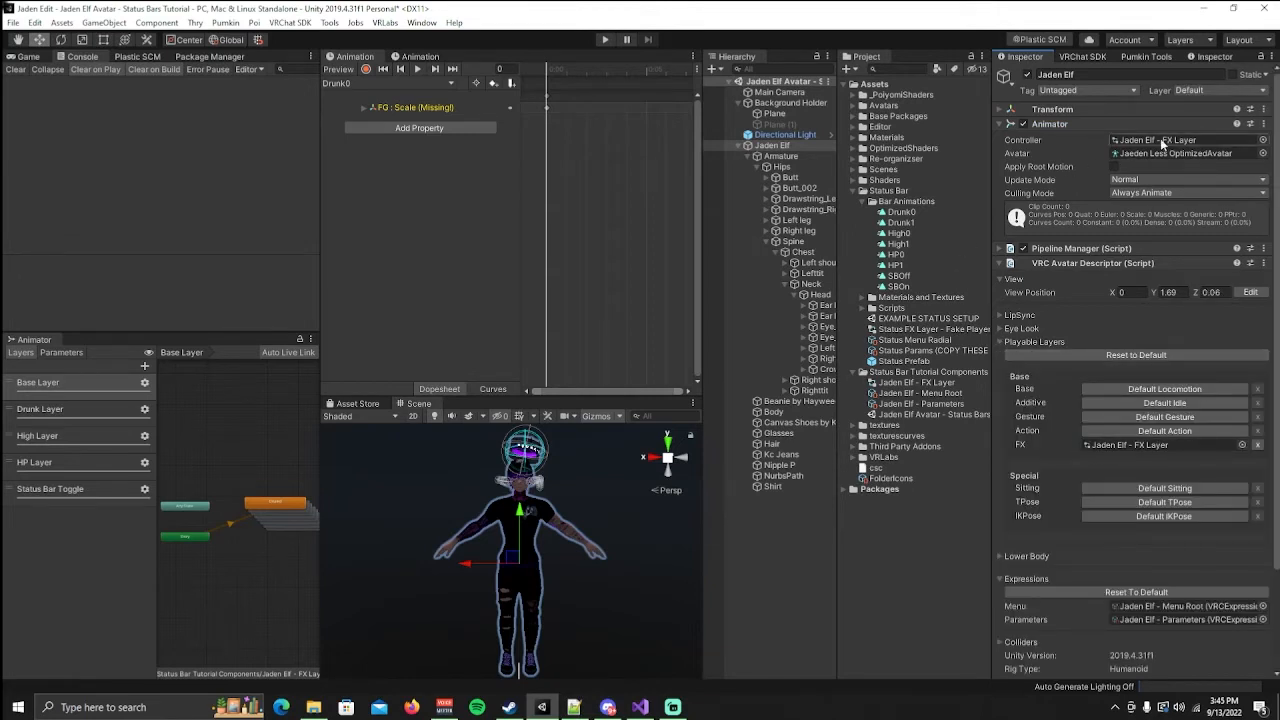
click(1052, 263)
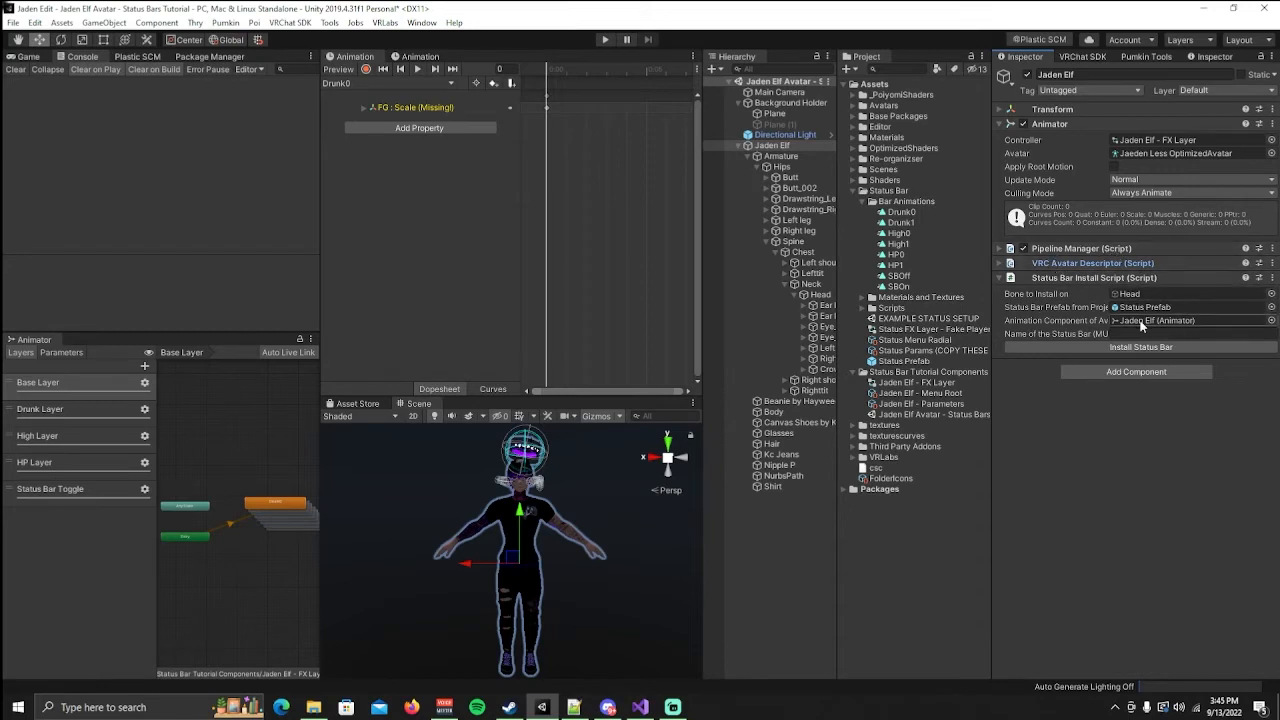
Name the status bar SB1 in the install script and install it on the avatar.
click(1118, 334)
drag(992, 341, 848, 342)
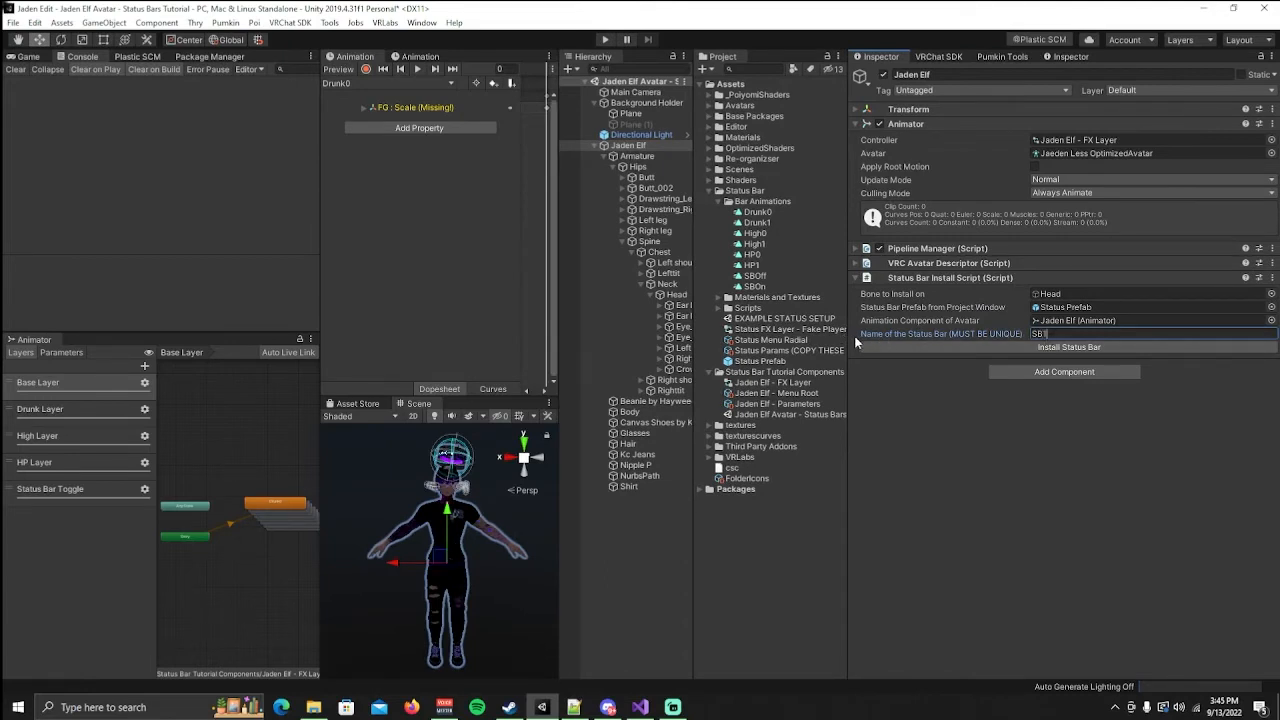
drag(846, 337, 992, 342)
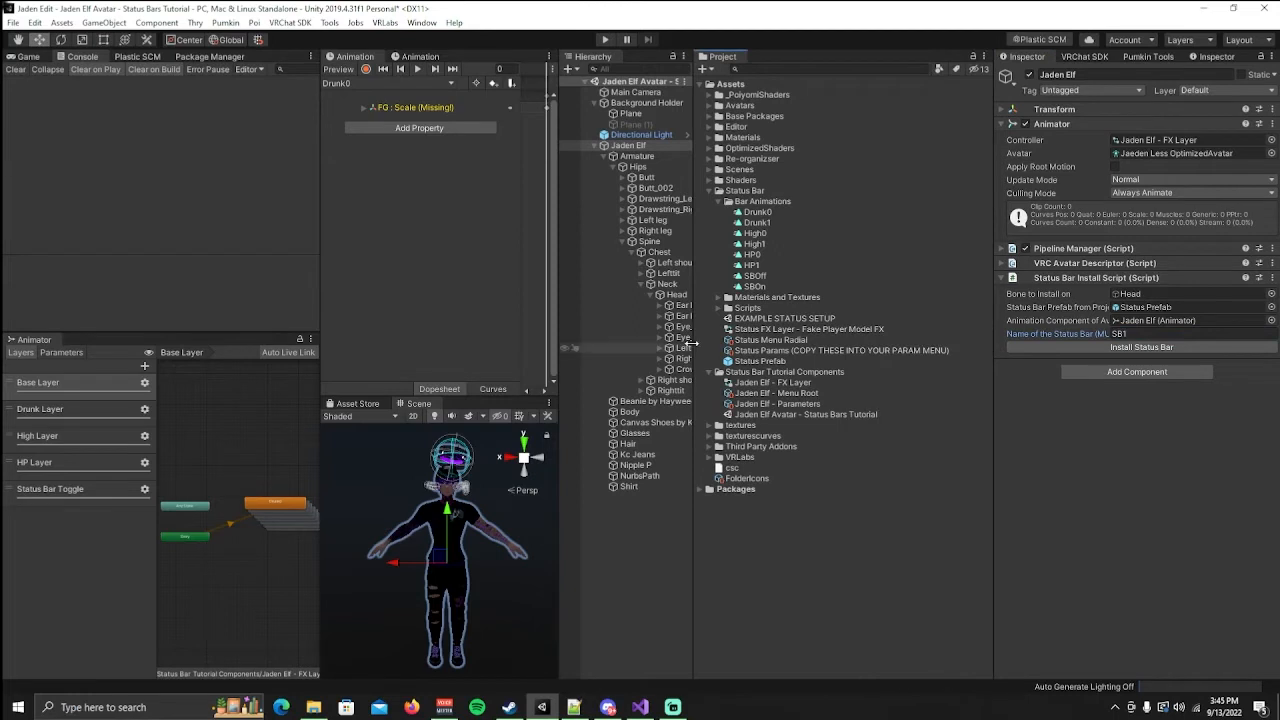
drag(694, 346, 866, 349)
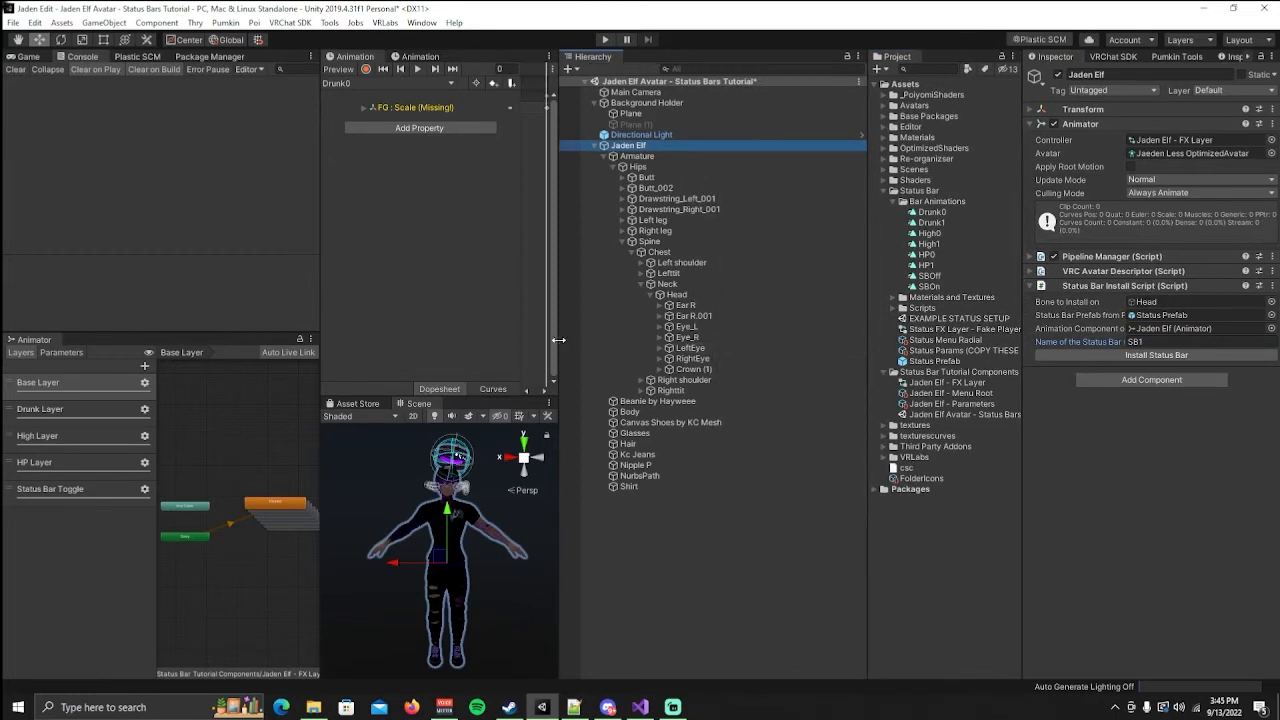
drag(557, 349, 687, 348)
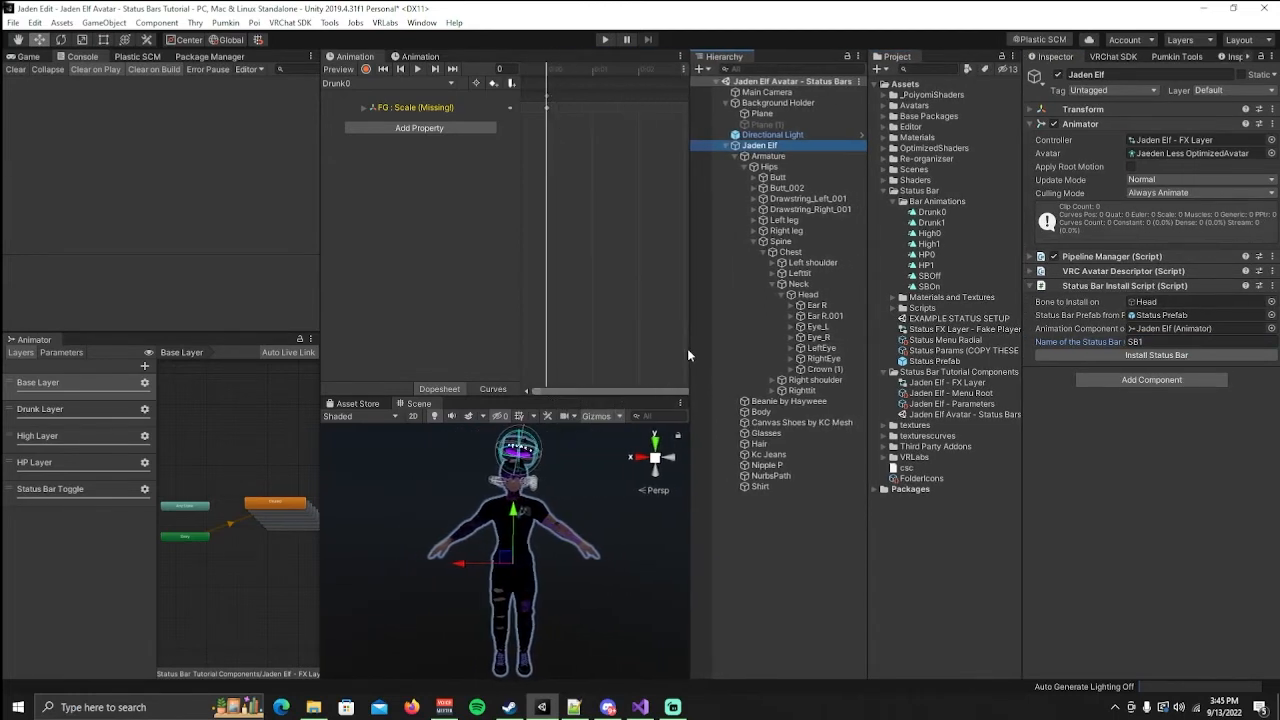
click(1066, 352)
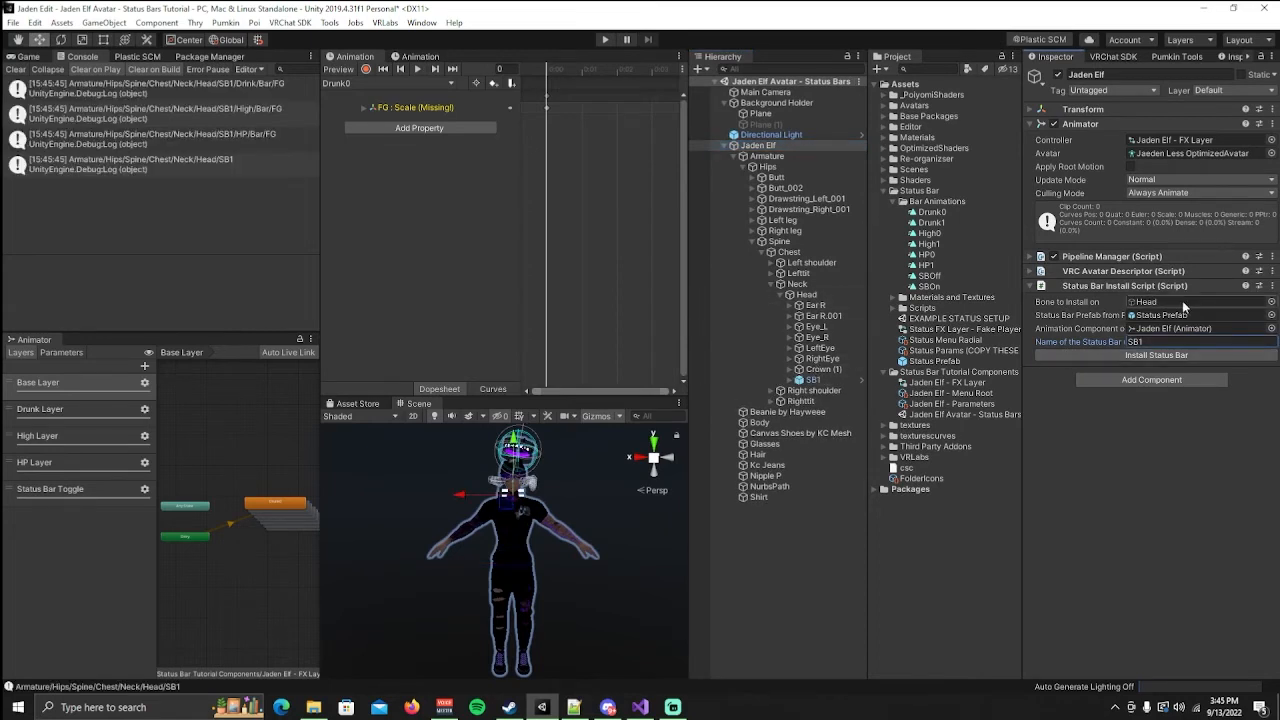
Move the SB1 status bar object sideways so it sits beside the avatar's head.
click(810, 381)
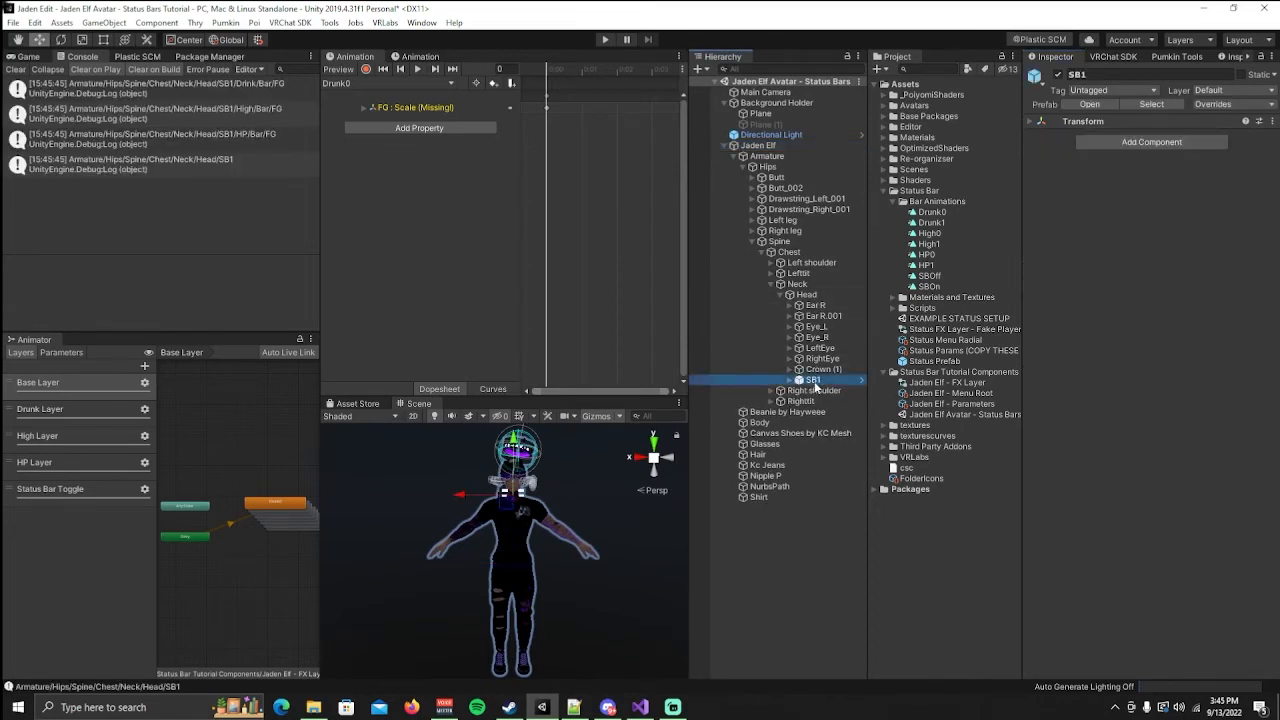
drag(511, 493, 545, 487)
scroll(543, 487, up, 5)
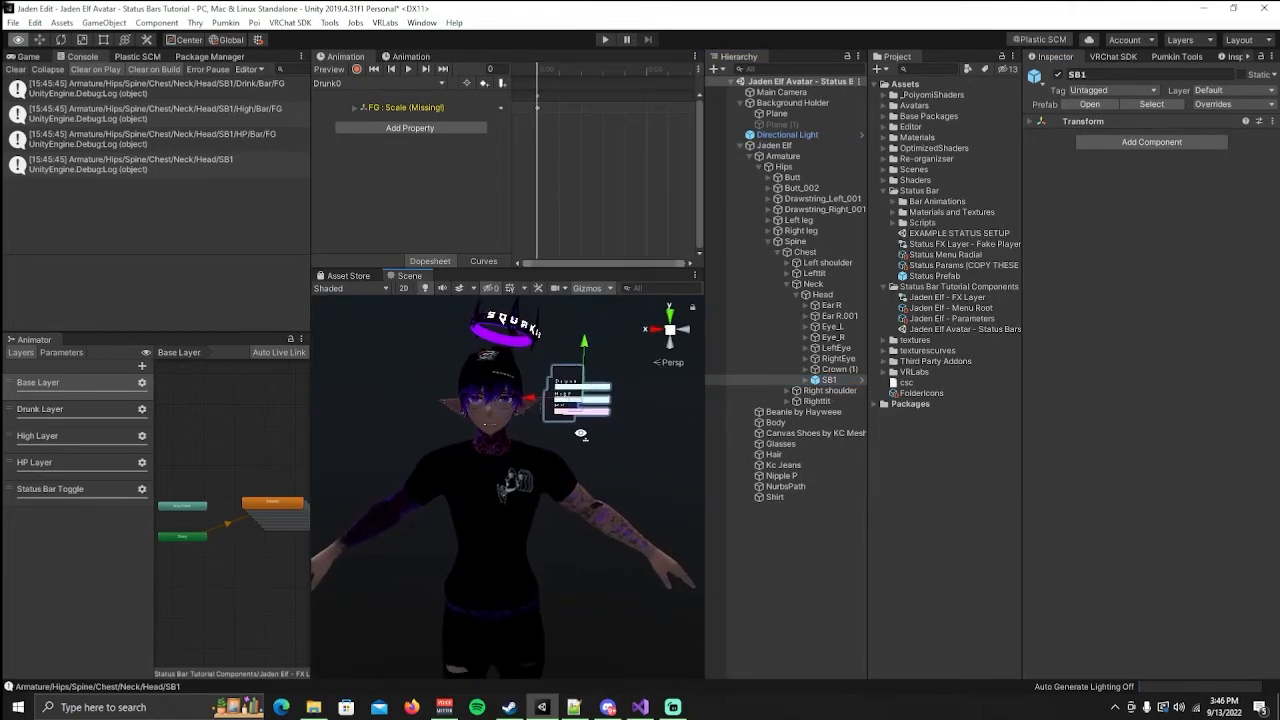
key(e)
key(q)
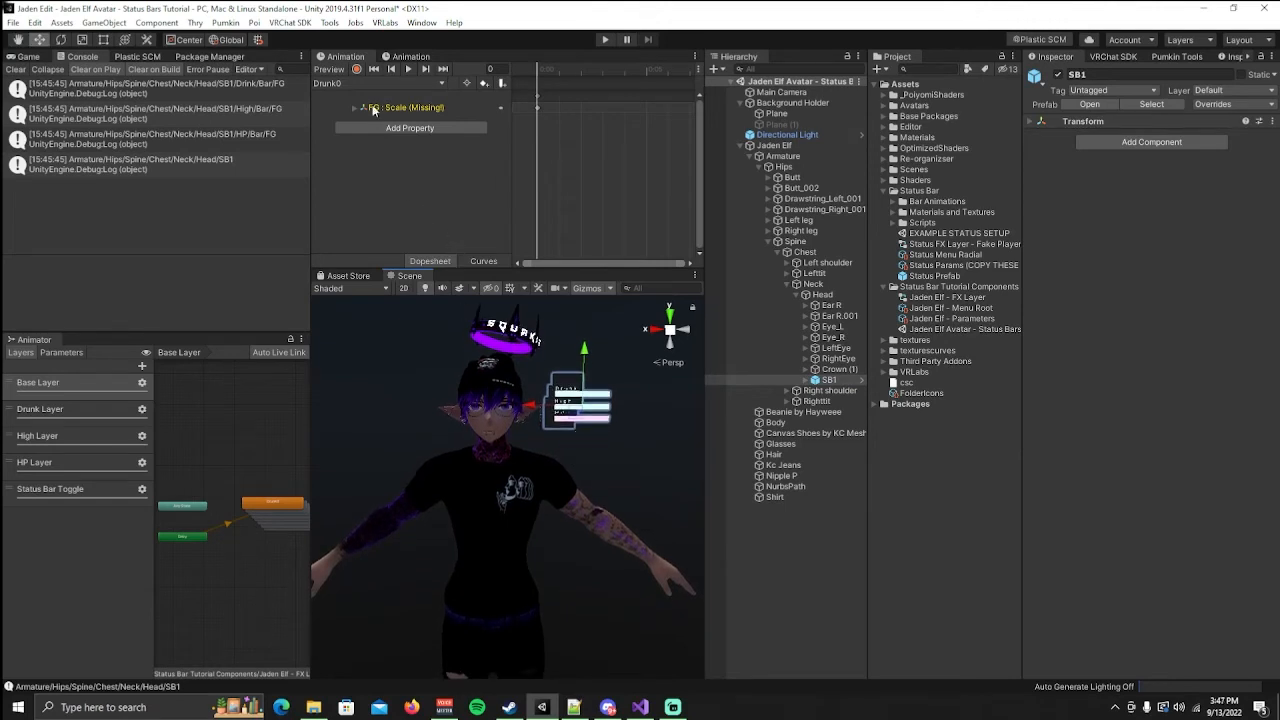
Check which object path the missing FG scale property of the Drunk0 animation refers to.
drag(306, 150, 342, 230)
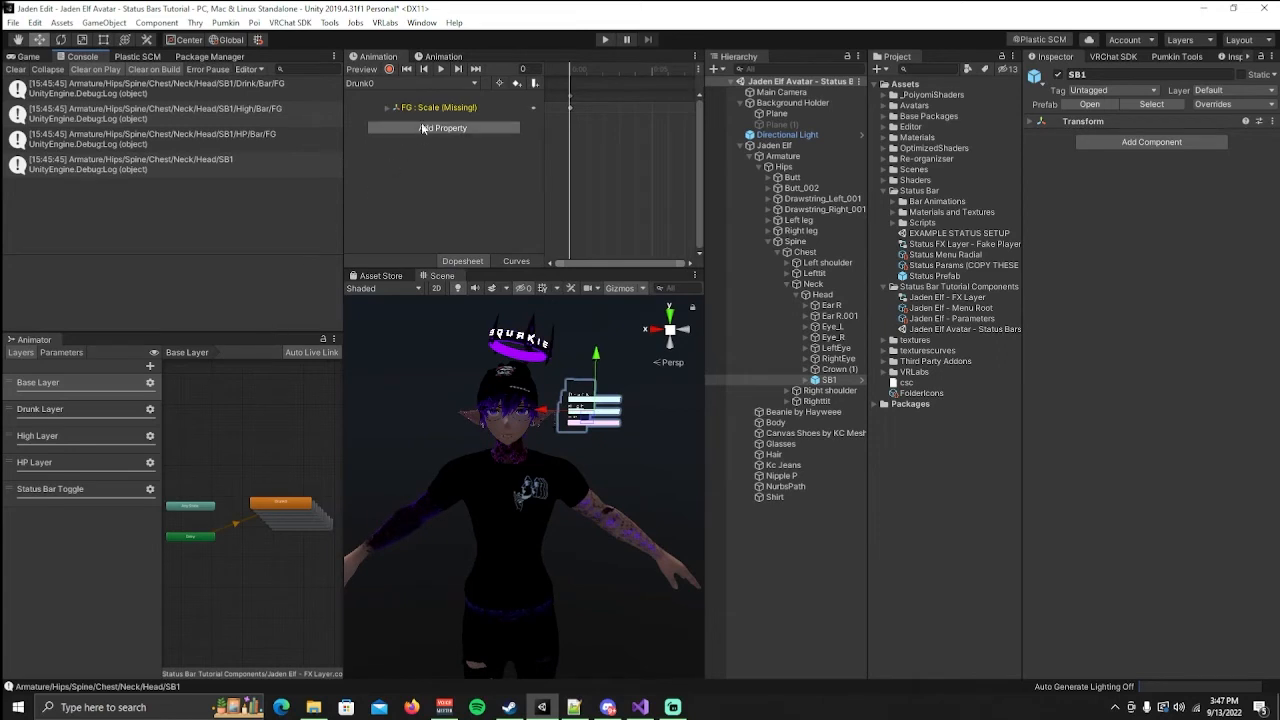
mouse_move(421, 107)
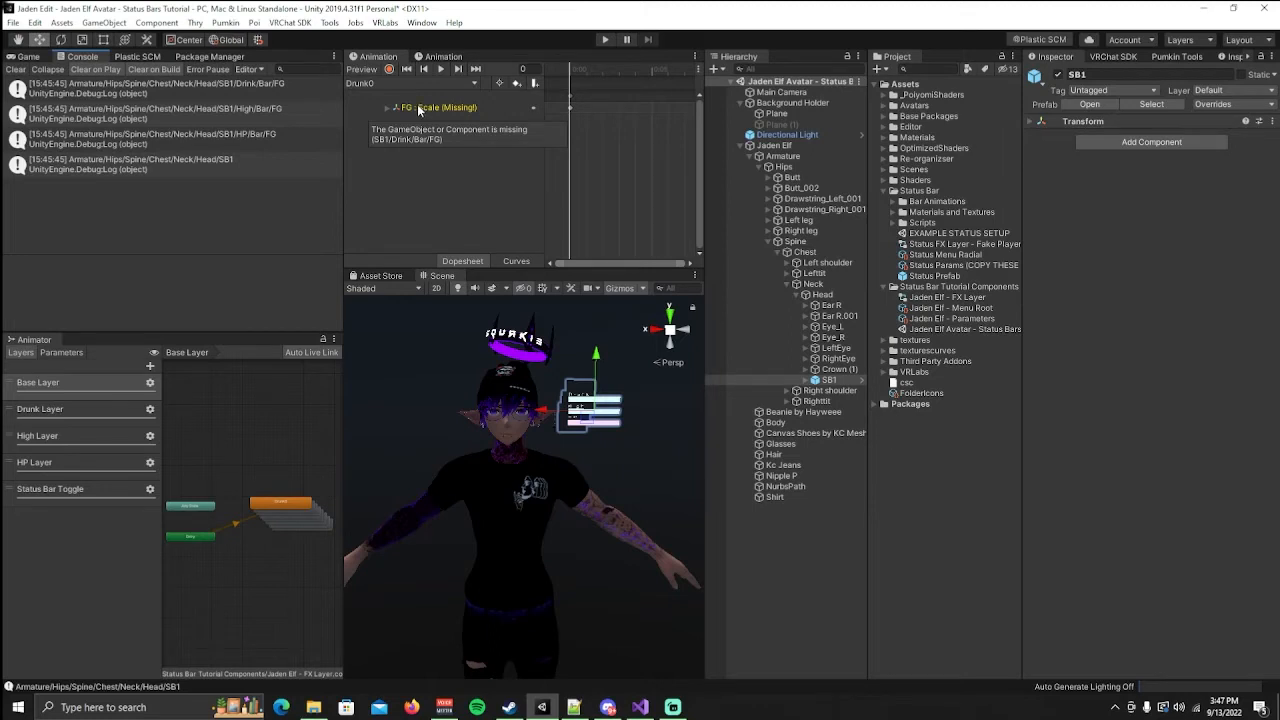
Expand SB1 and its Drink, High and HP groups in the Hierarchy and select the FG object under Drink's Bar.
click(1039, 122)
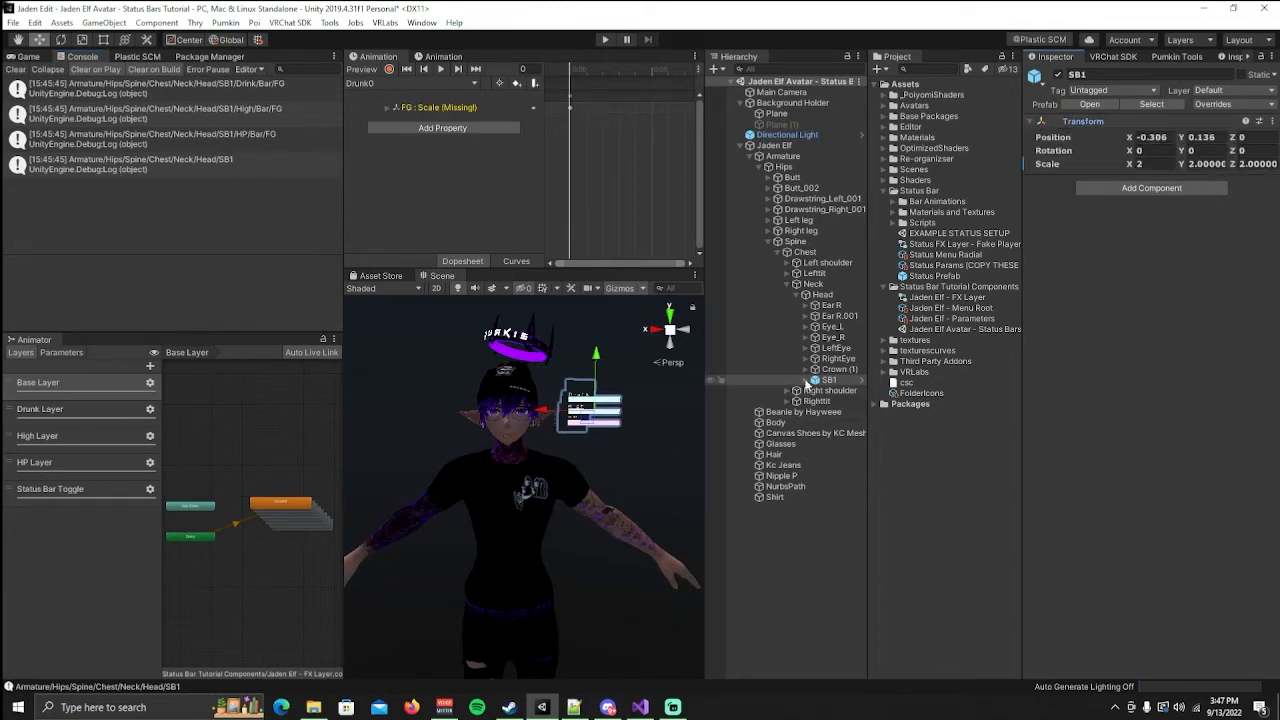
click(806, 380)
click(819, 391)
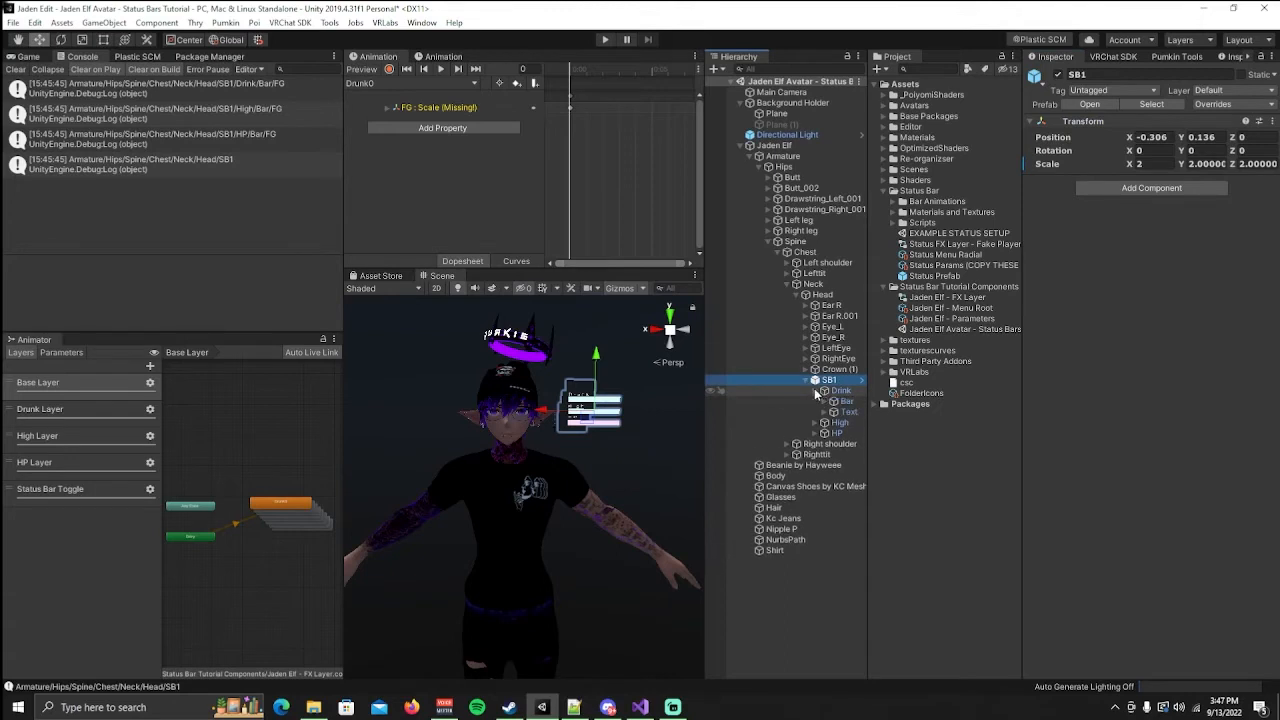
click(814, 422)
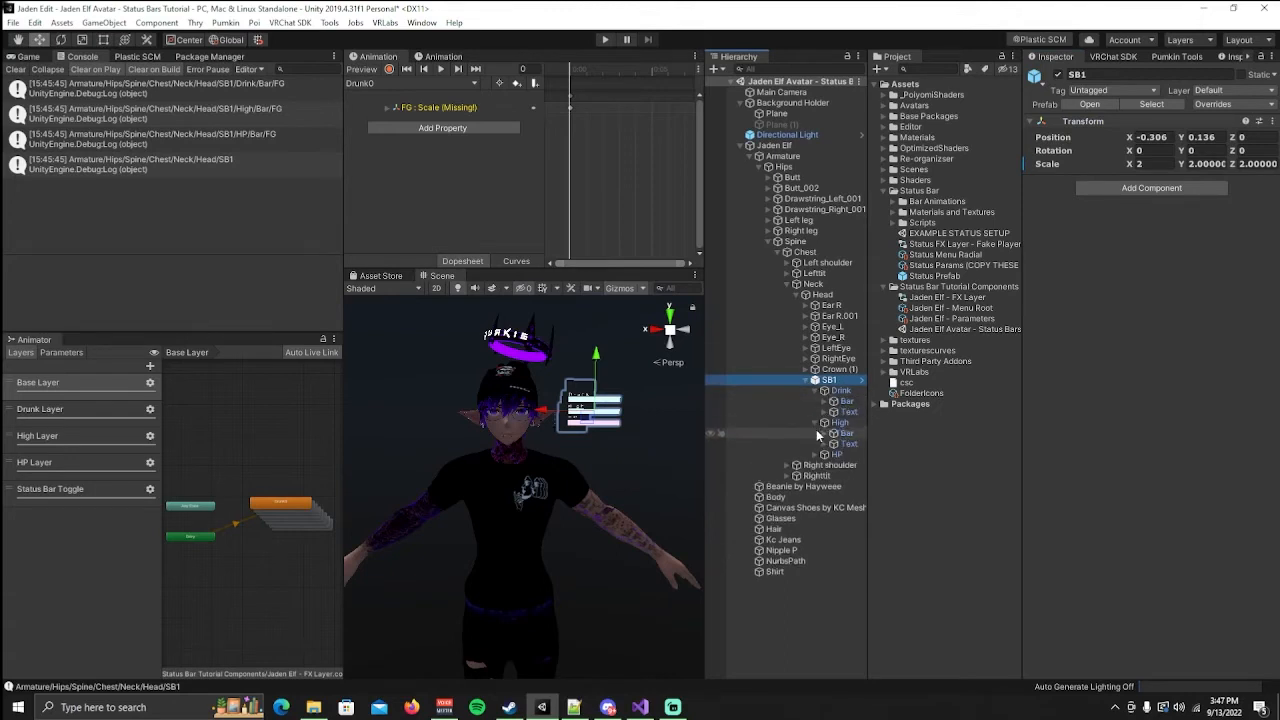
click(814, 454)
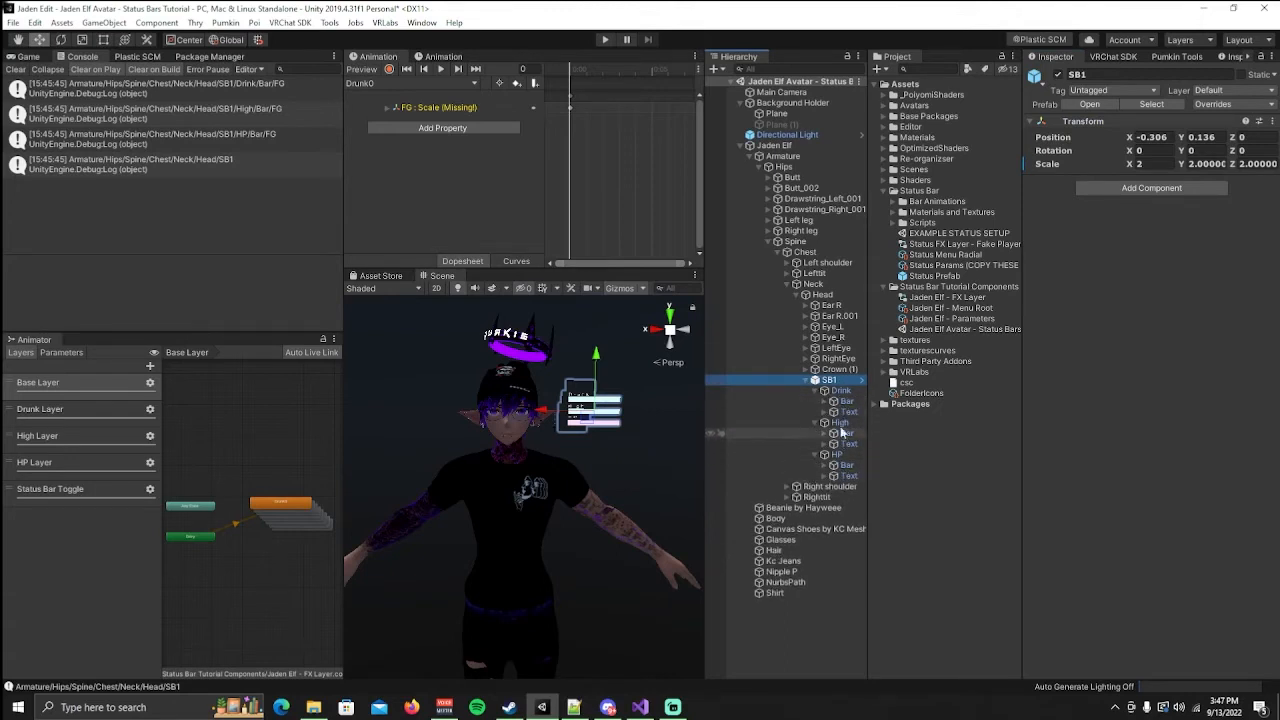
click(825, 402)
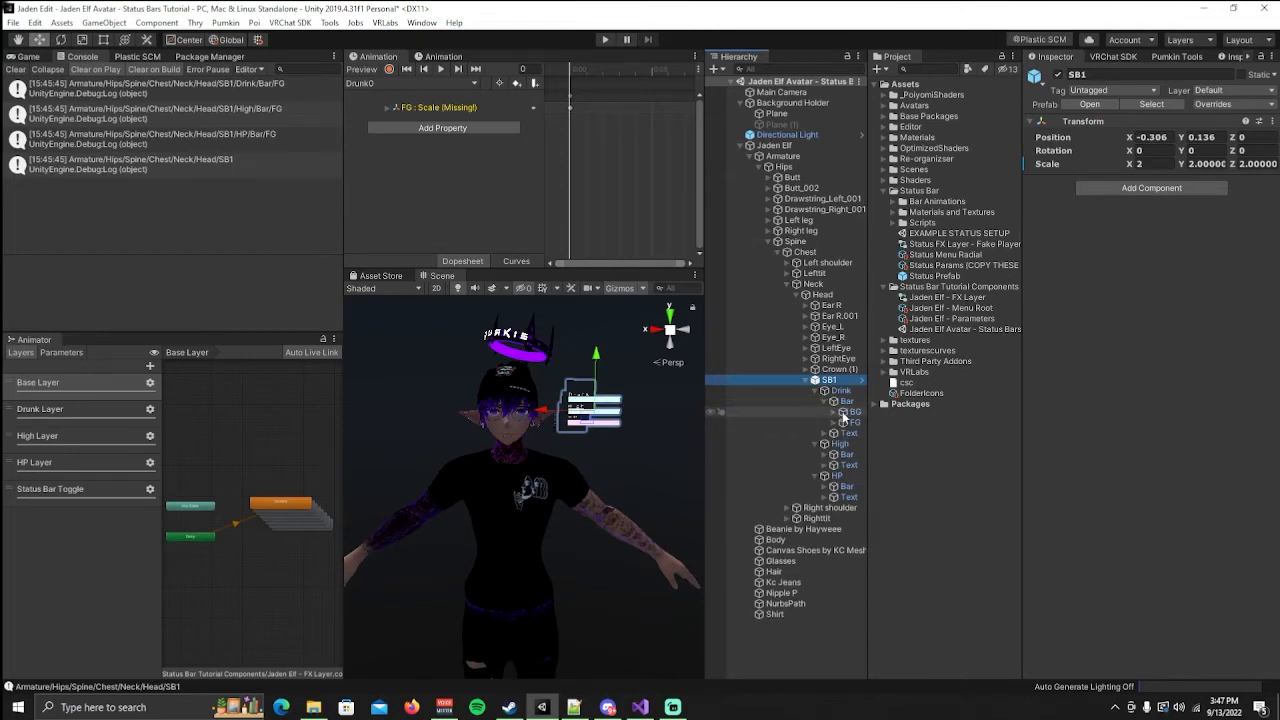
click(851, 422)
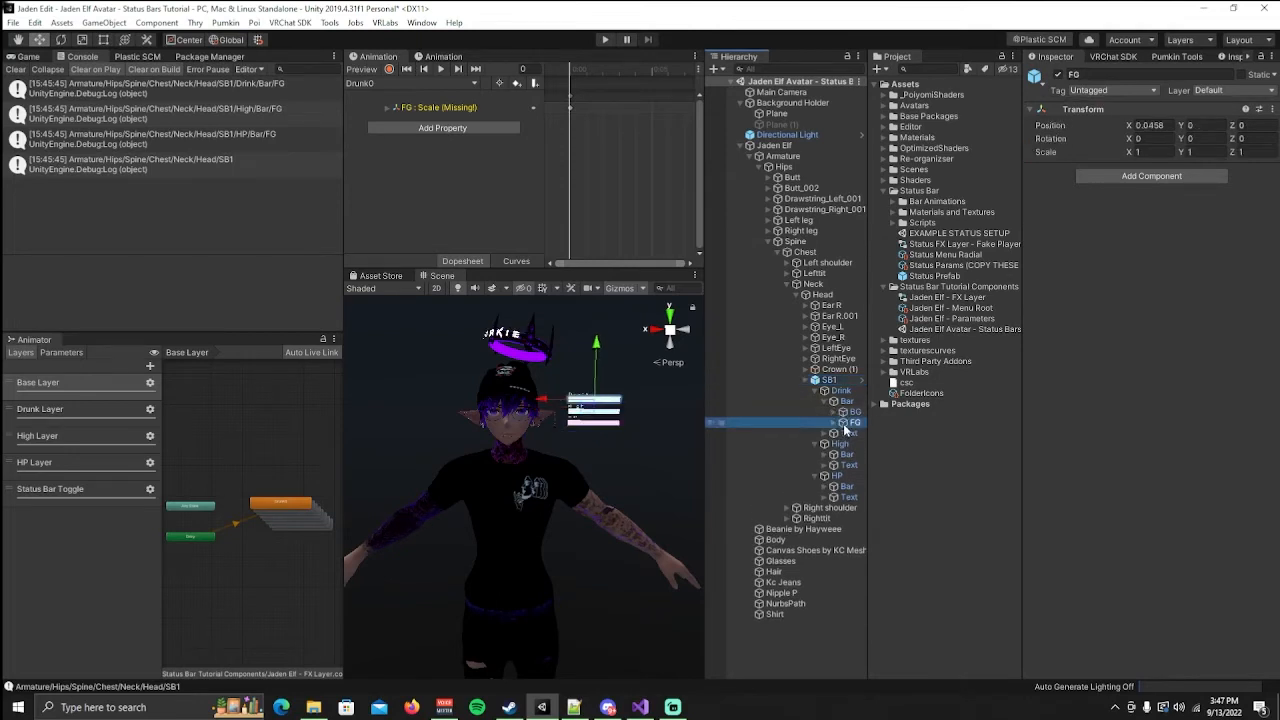
Deactivate and reactivate the Drink bar's FG object to identify it in the scene, and look over the avatar's animation clips.
click(1059, 76)
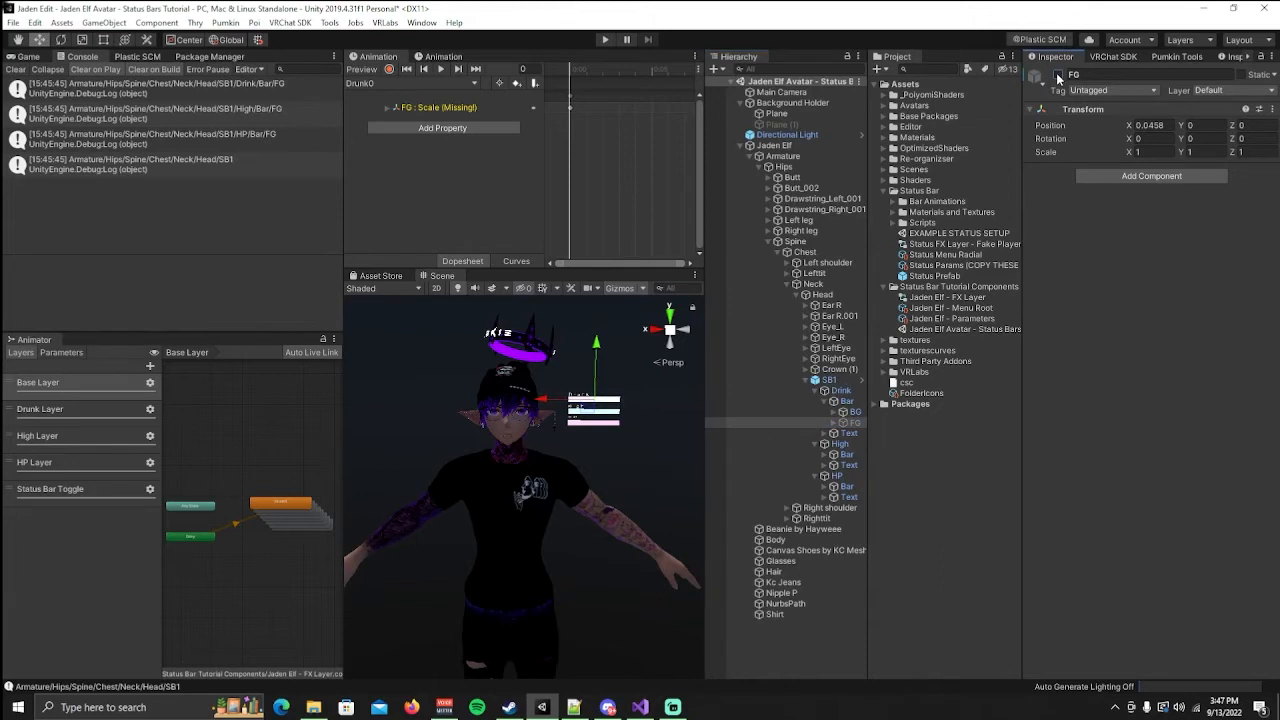
click(1059, 76)
scroll(645, 411, up, 5)
middle_drag(645, 411, 646, 446)
scroll(397, 387, down, 3)
drag(344, 374, 339, 374)
click(400, 85)
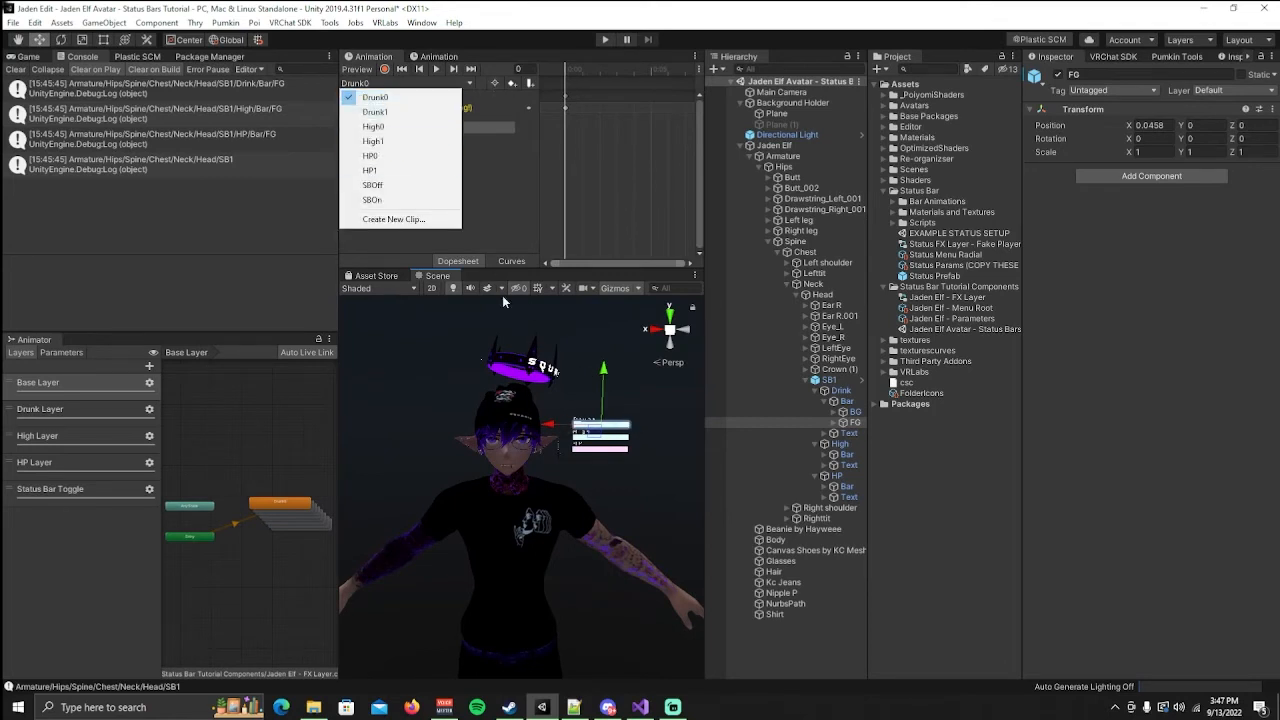
click(562, 173)
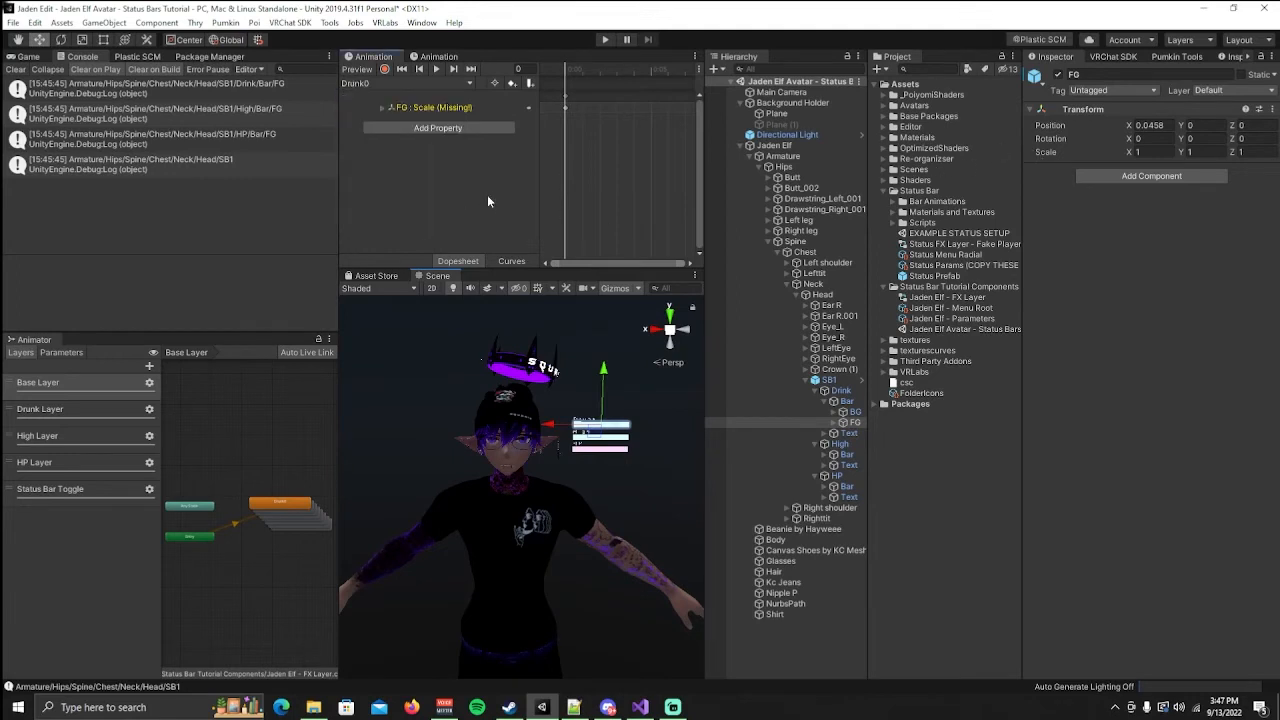
Relink the Drunk0 animation's FG scale property to the logged path Armature/Hips/Spine/Chest/Neck/Head/SB1/Drink/Bar/FG.
click(157, 90)
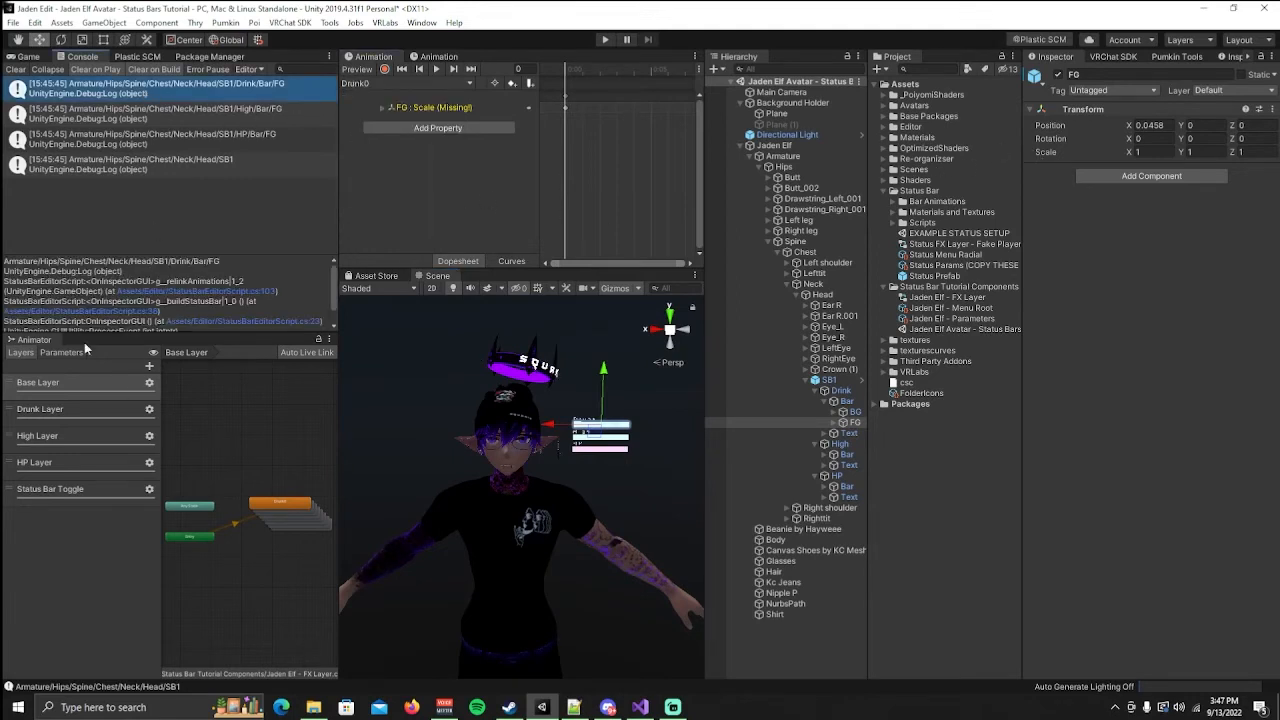
drag(5, 262, 219, 266)
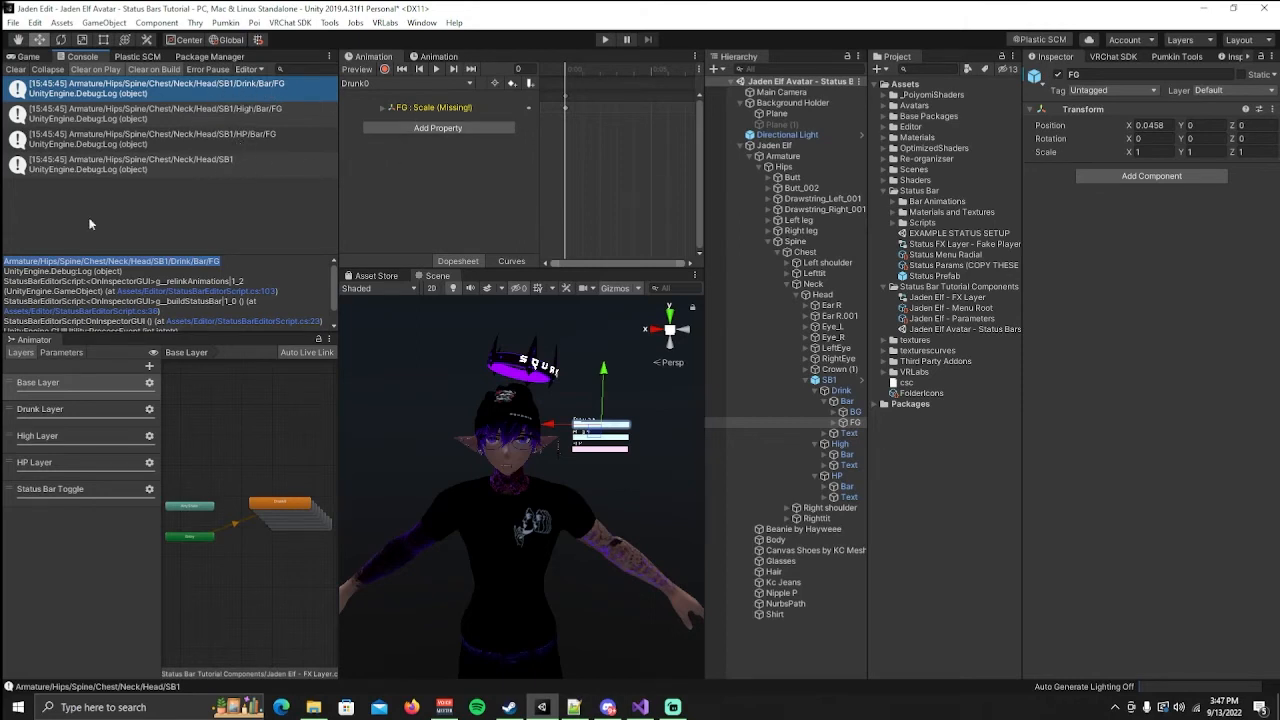
click(36, 262)
drag(36, 262, 7, 261)
click(220, 262)
click(424, 108)
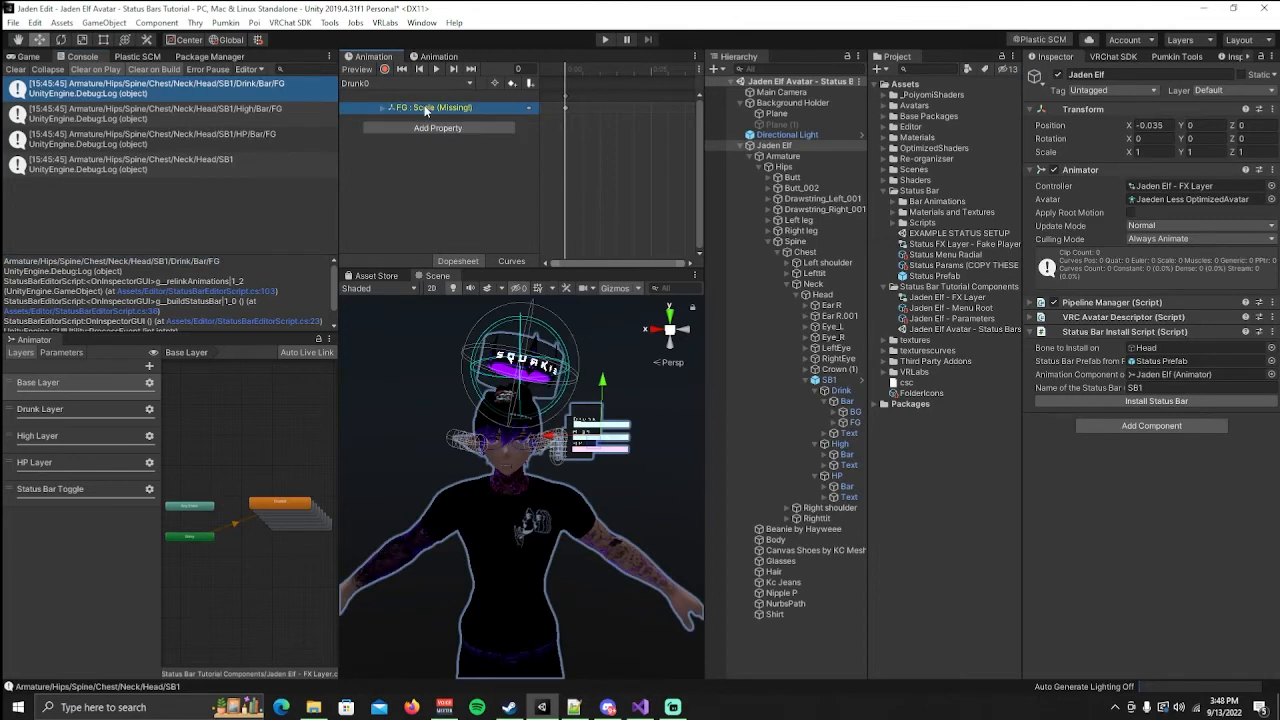
double_click(424, 108)
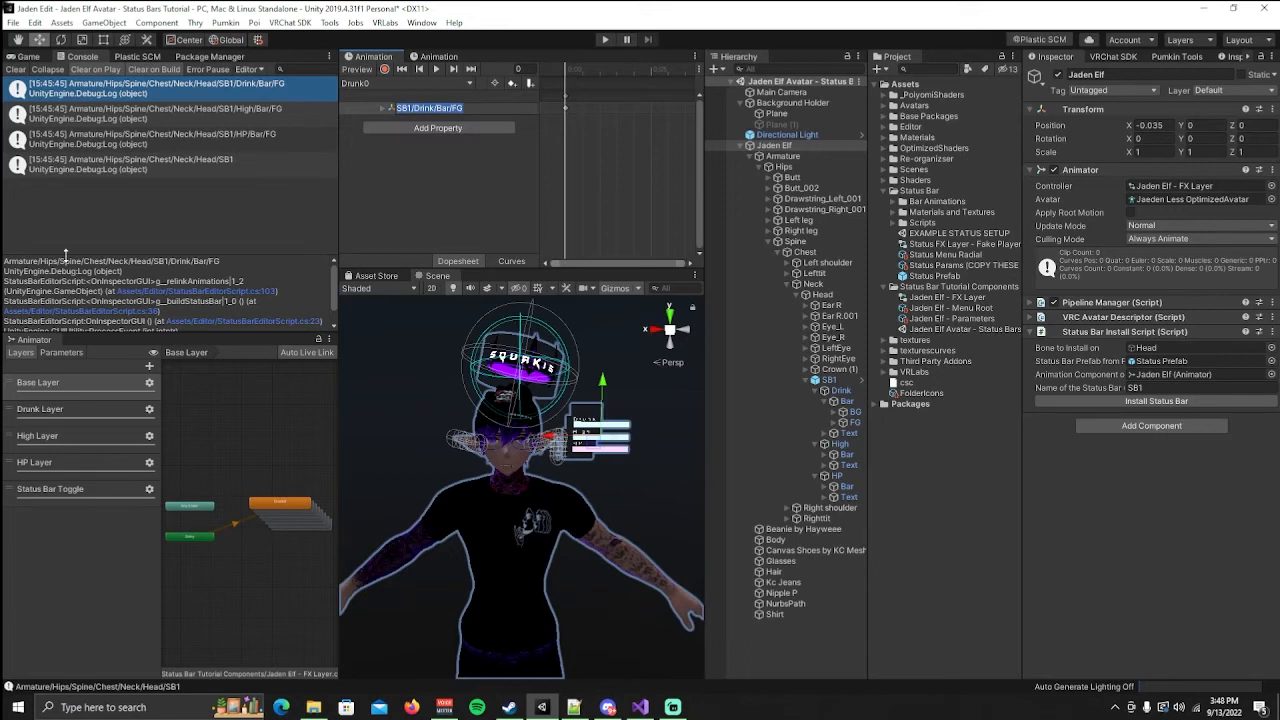
text(Armature/Hips/Spine/Chest/Neck/Head/SB1/Drink/Bar/FG)
key(Return)
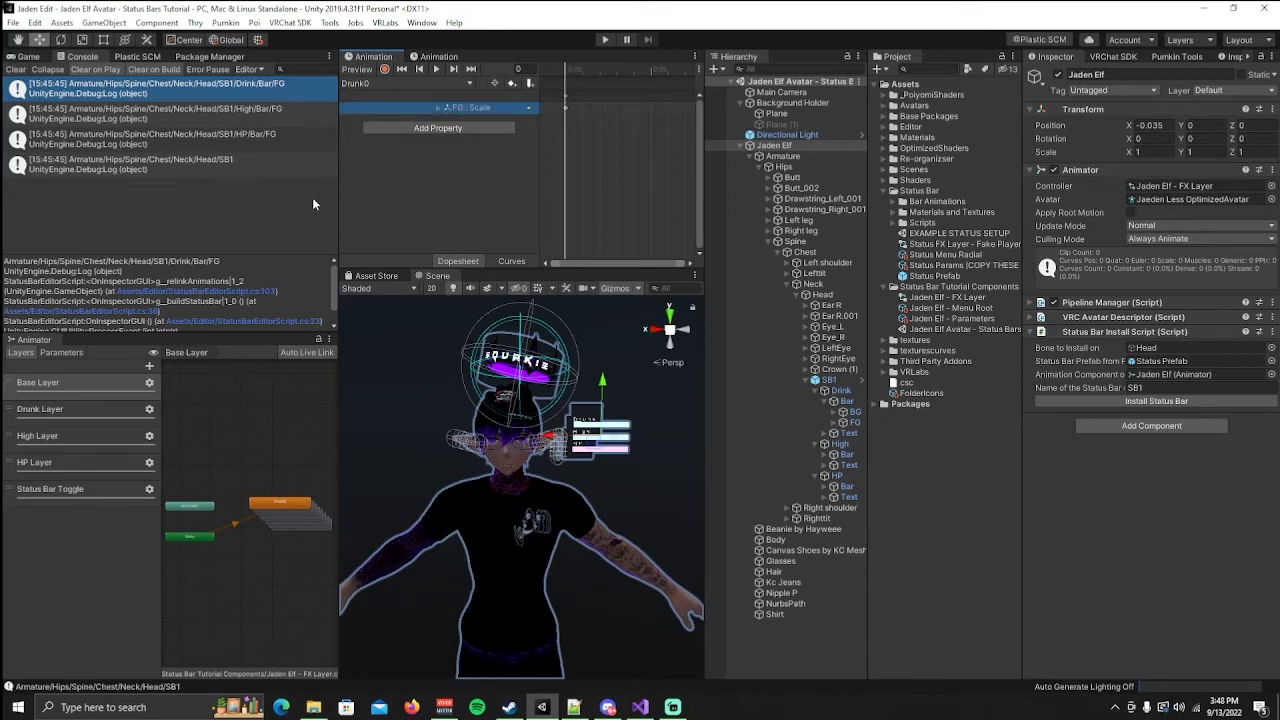
Relink the Drunk1 animation's FG scale property to Armature/Hips/Spine/Chest/Neck/Head/SB1/Drink/Bar/FG.
click(375, 83)
click(380, 111)
double_click(420, 107)
text(Armature/Hips/Spine/Chest/Neck/Head/SB1/Drink/Bar/FG)
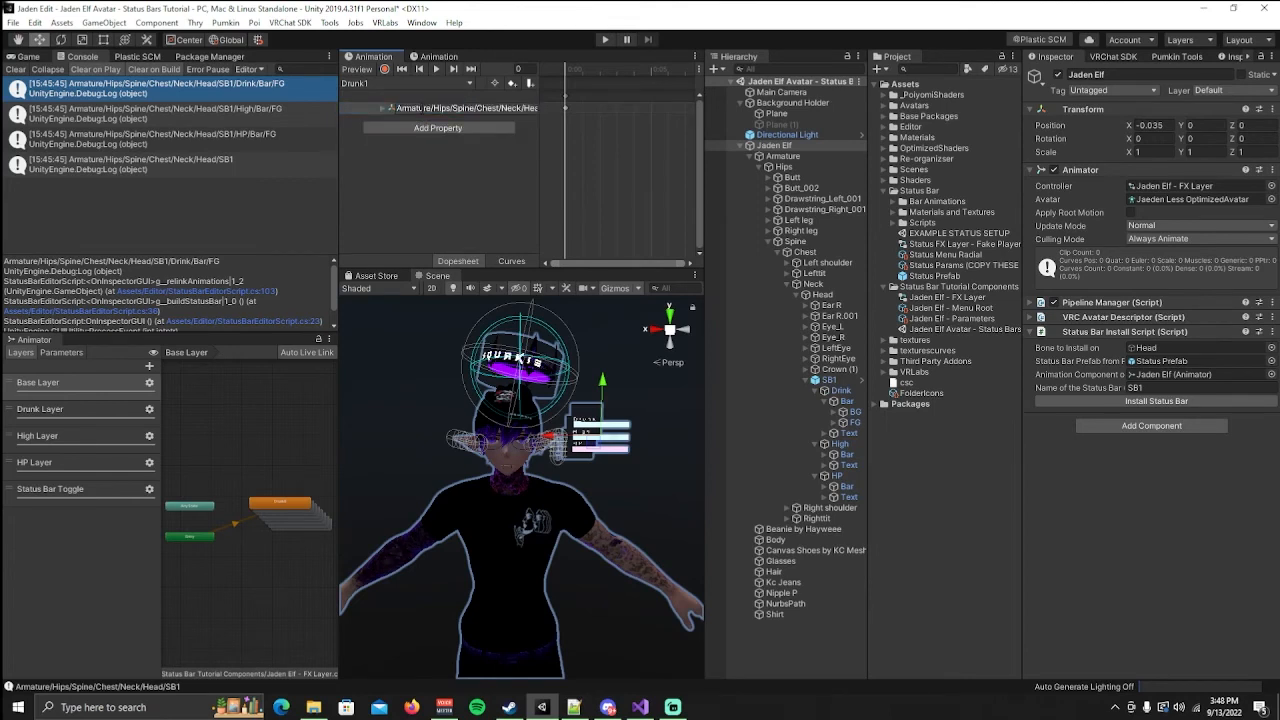
key(Return)
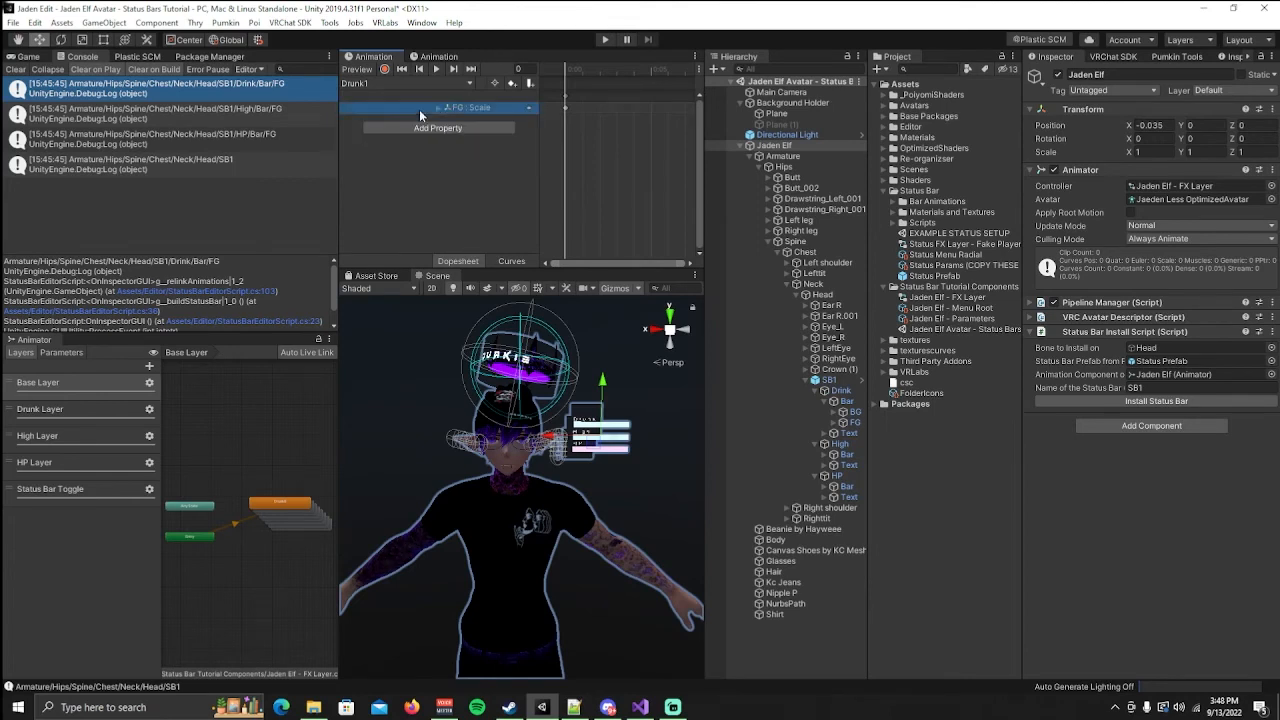
Relink the High0 animation's FG scale property to the logged path Armature/Hips/Spine/Chest/Neck/Head/SB1/High/Bar/FG.
click(375, 84)
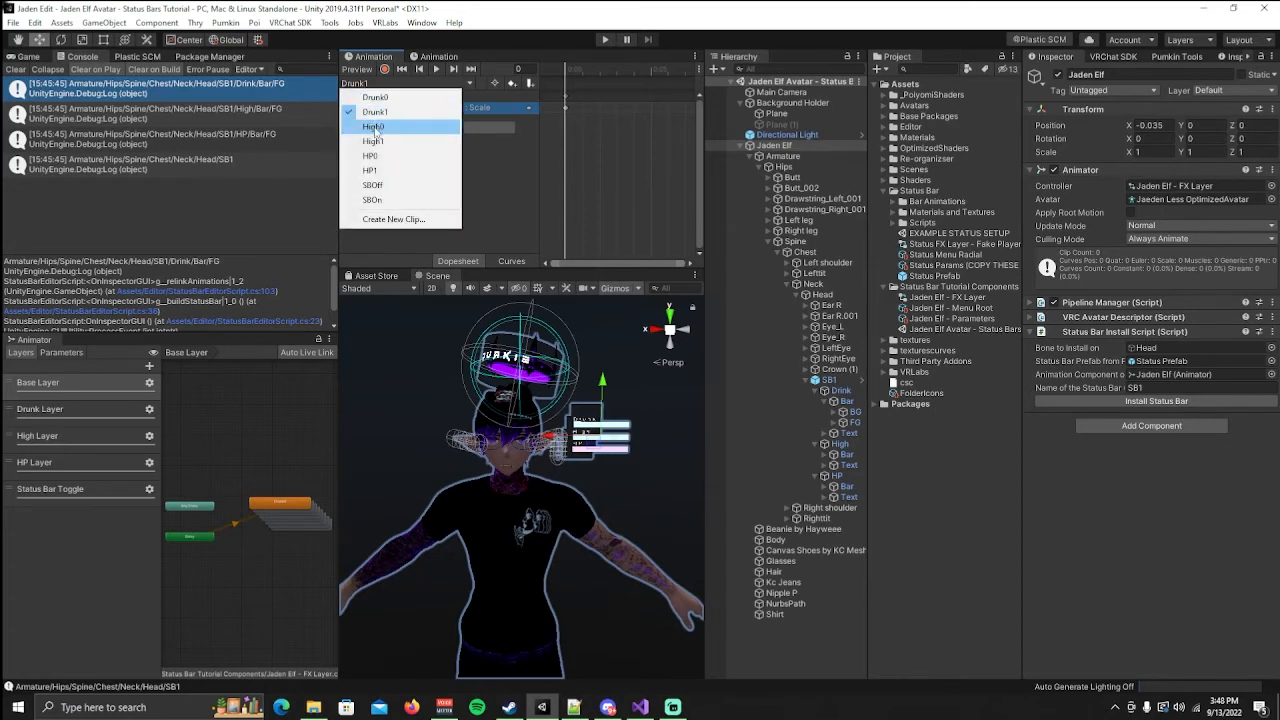
click(372, 126)
click(239, 113)
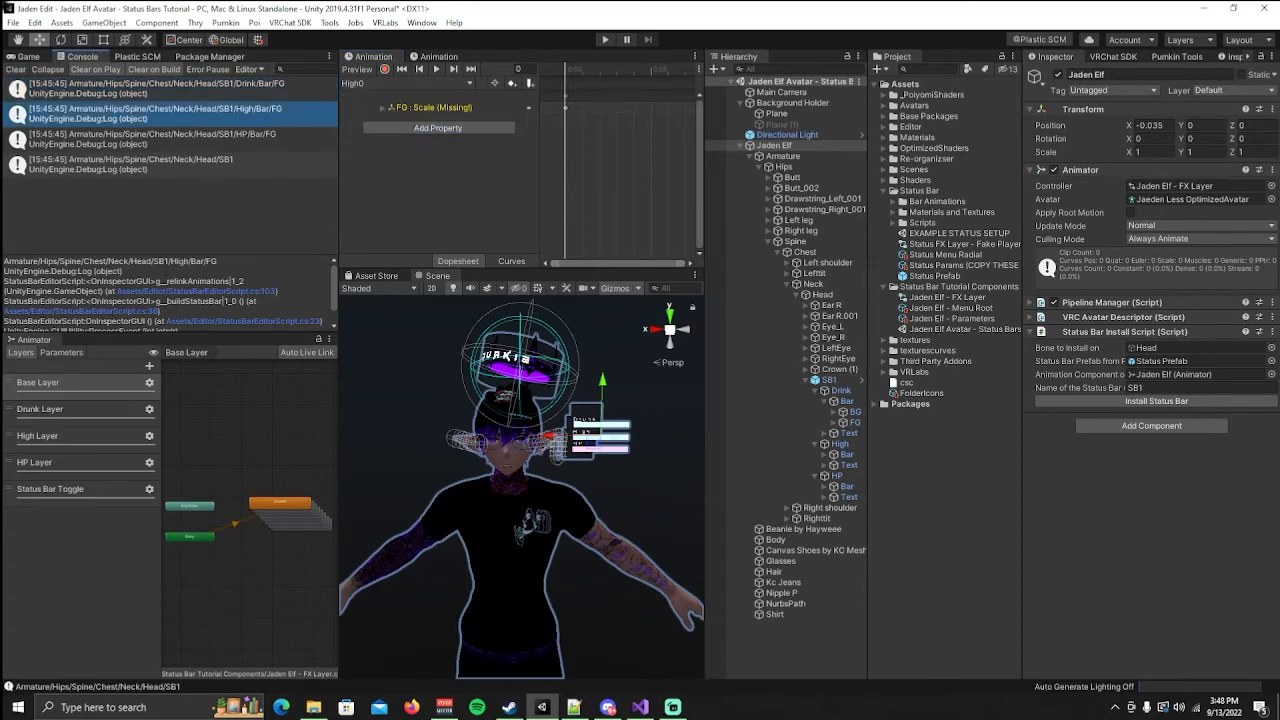
drag(222, 261, 4, 261)
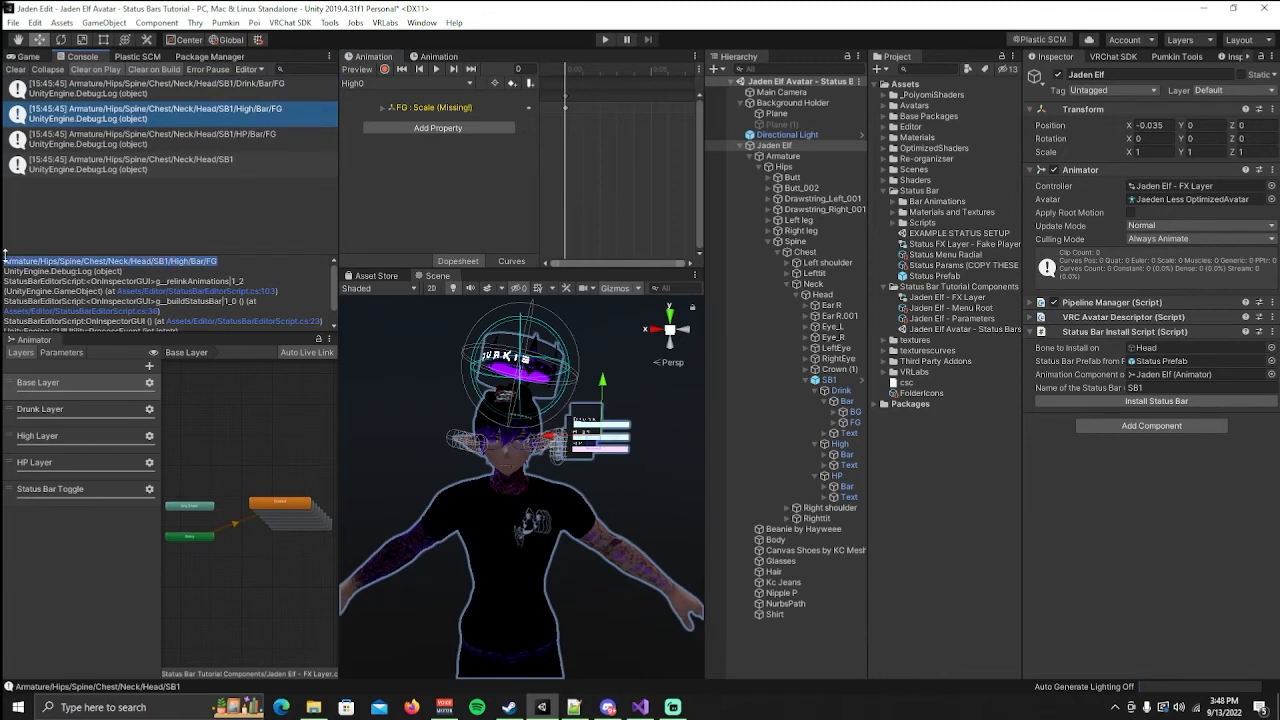
click(421, 108)
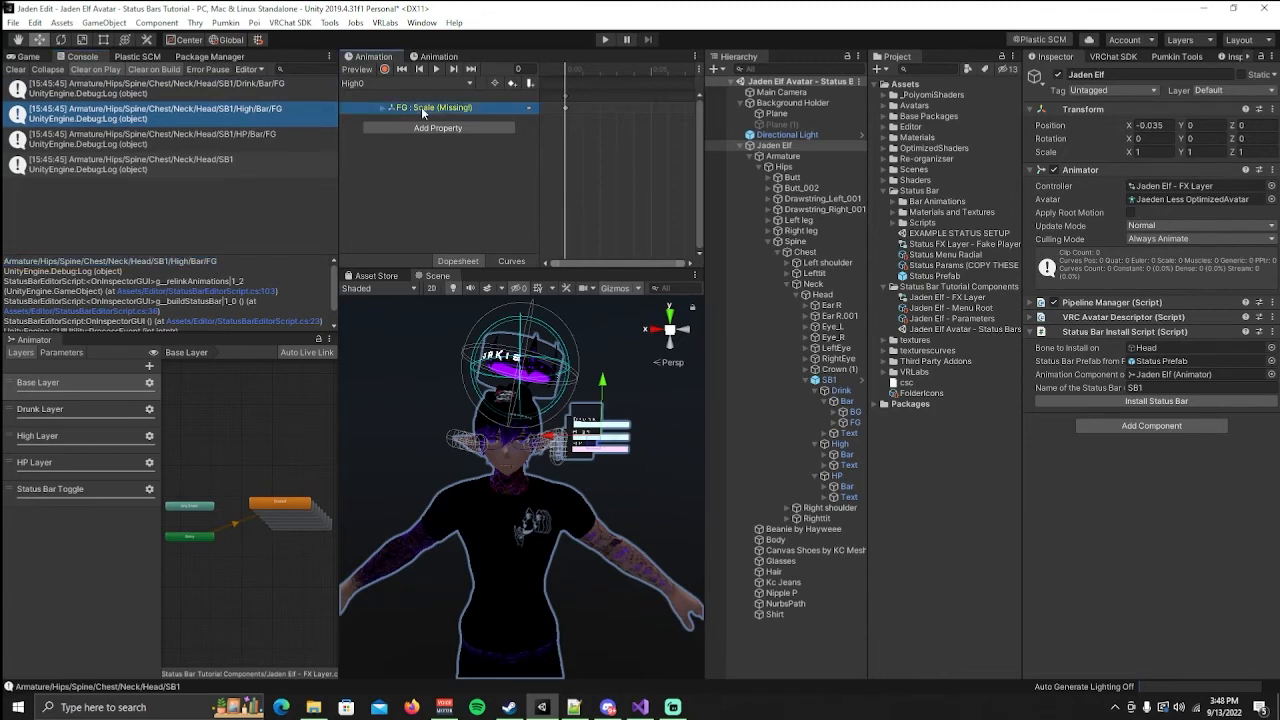
click(421, 107)
text(Armature/Hips/Spine/Chest/Neck/Head/SB1/High/Bar/FG)
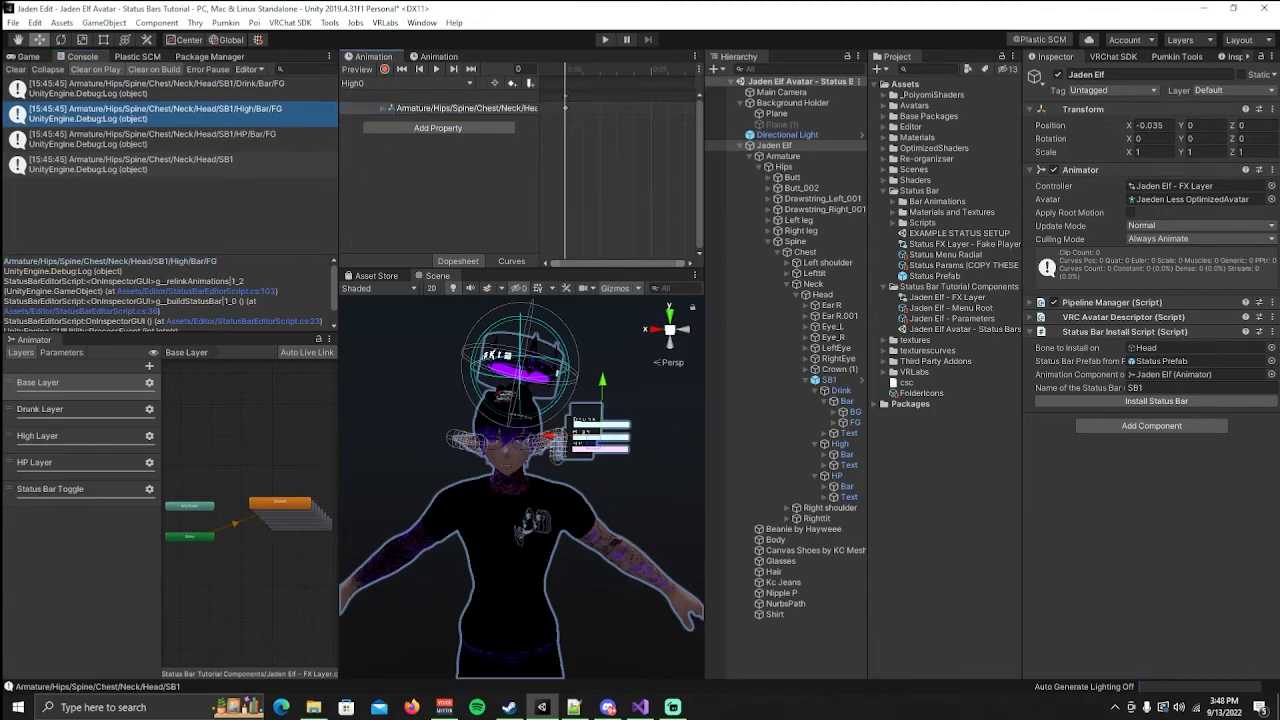
key(Return)
Relink the High1 animation's FG scale property to Armature/Hips/Spine/Chest/Neck/Head/SB1/High/Bar/FG.
click(410, 83)
click(375, 145)
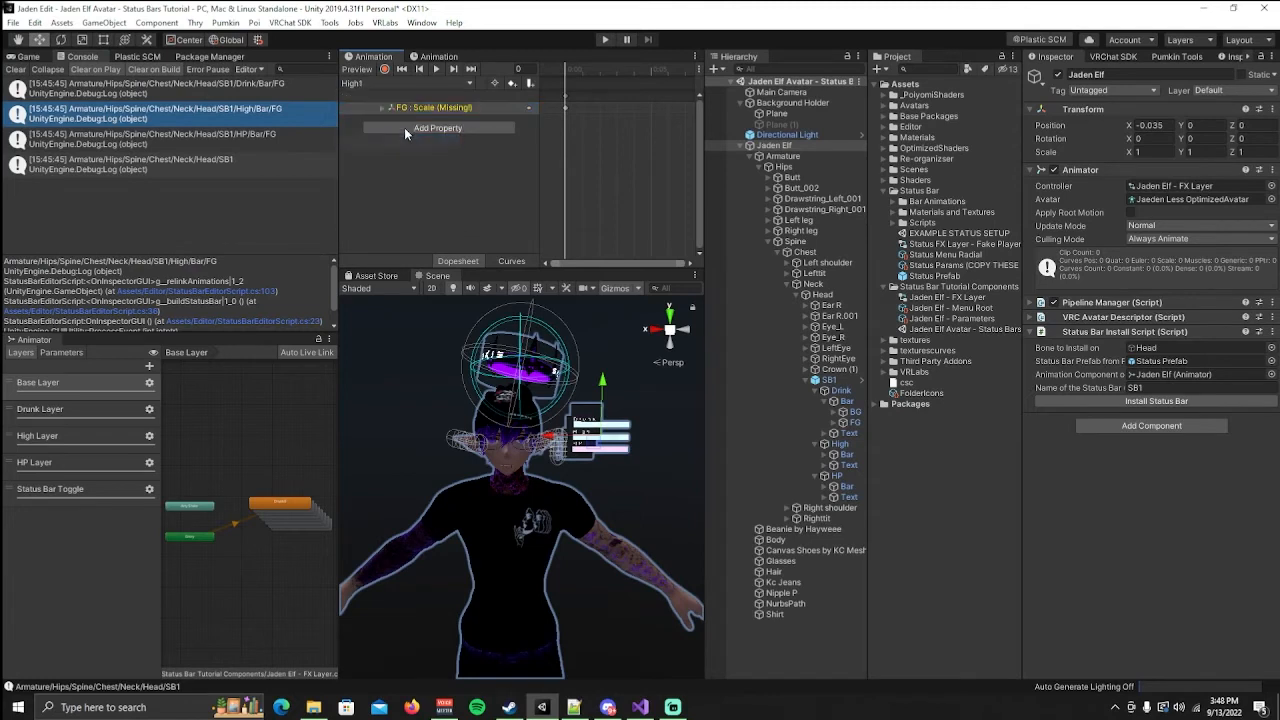
click(424, 108)
click(432, 110)
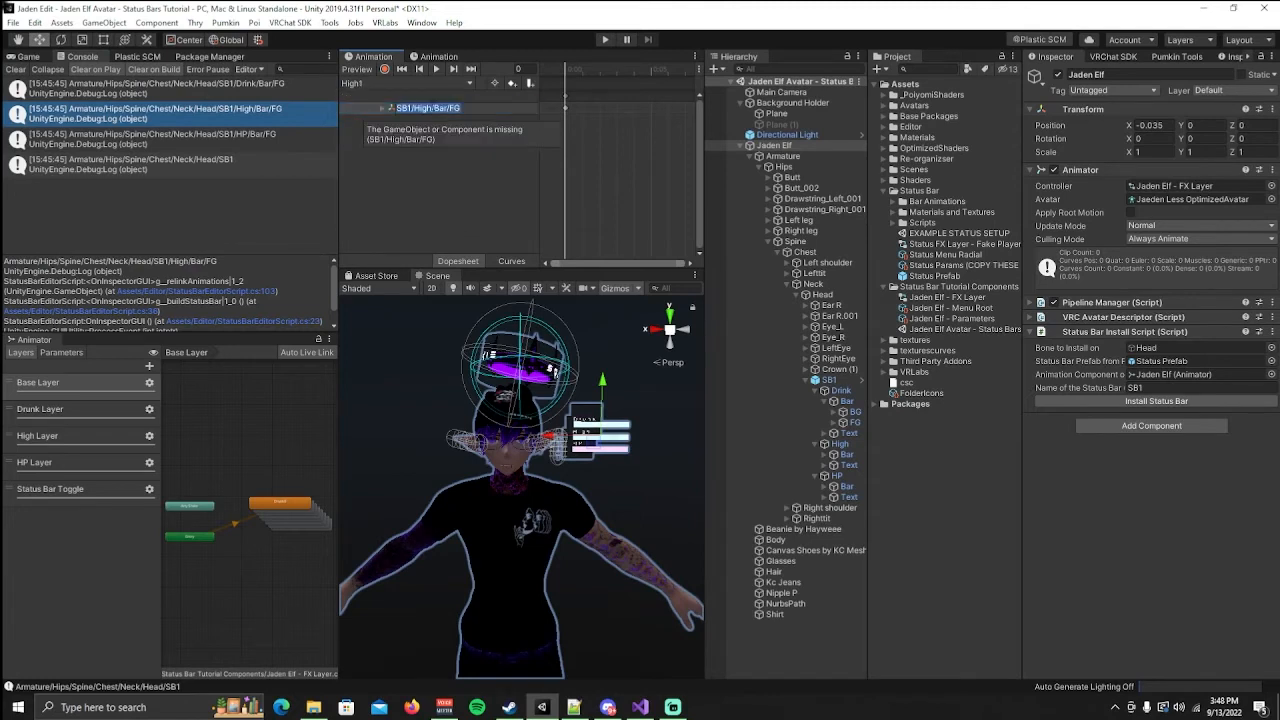
text(Armature/Hips/Spine/Chest/Neck/Head/SB1/High/Bar/FG)
key(Return)
Relink the HP0 animation's FG scale property to the logged path Armature/Hips/Spine/Chest/Neck/Head/SB1/HP/Bar/FG.
click(276, 145)
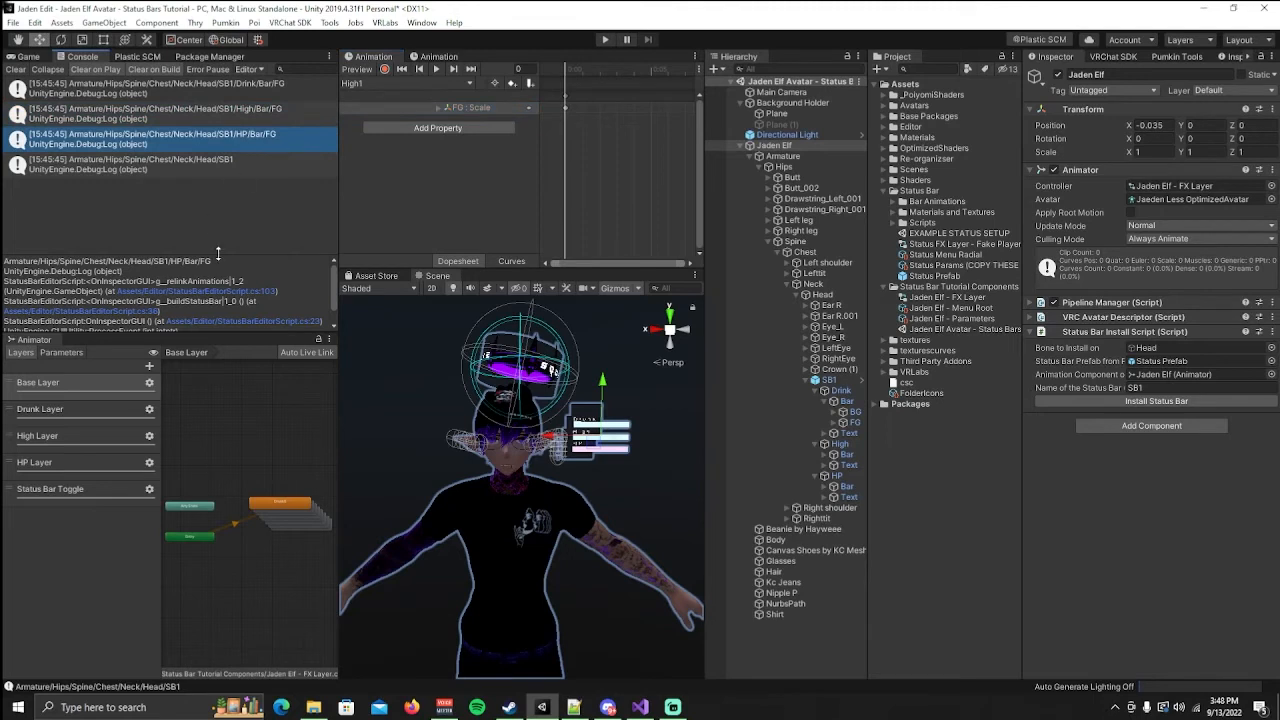
drag(218, 261, 8, 262)
click(366, 85)
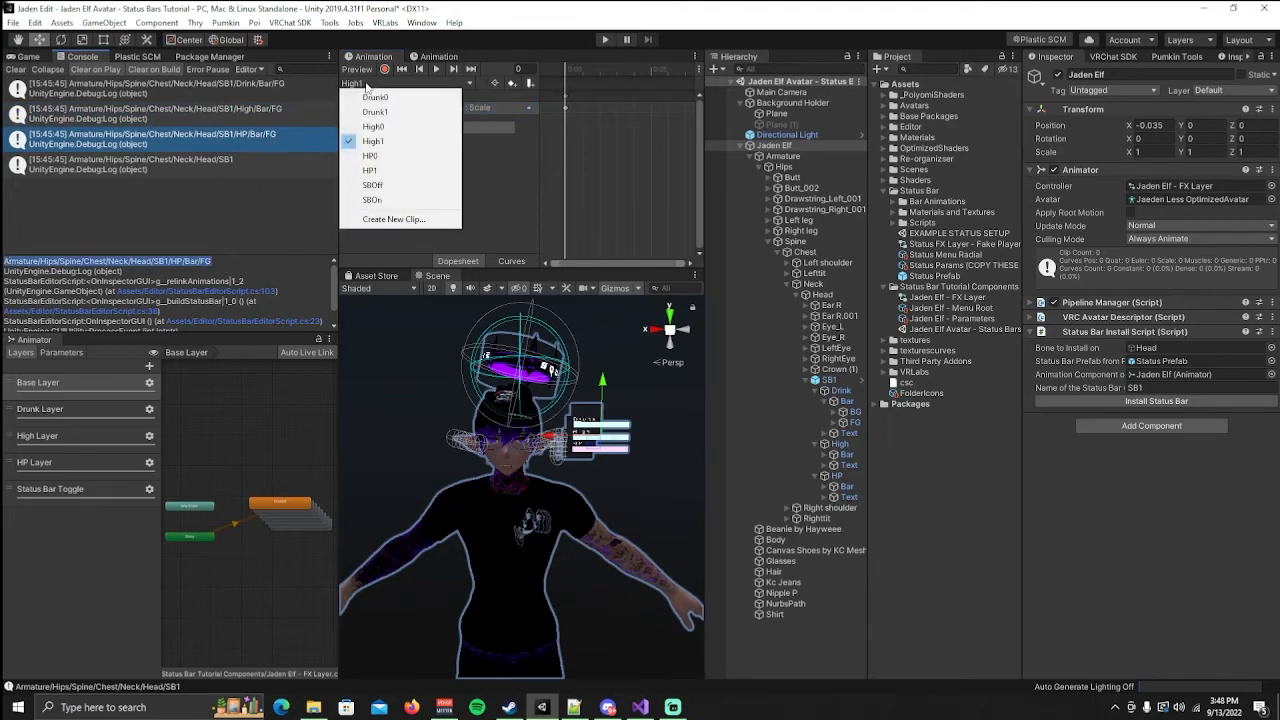
click(372, 156)
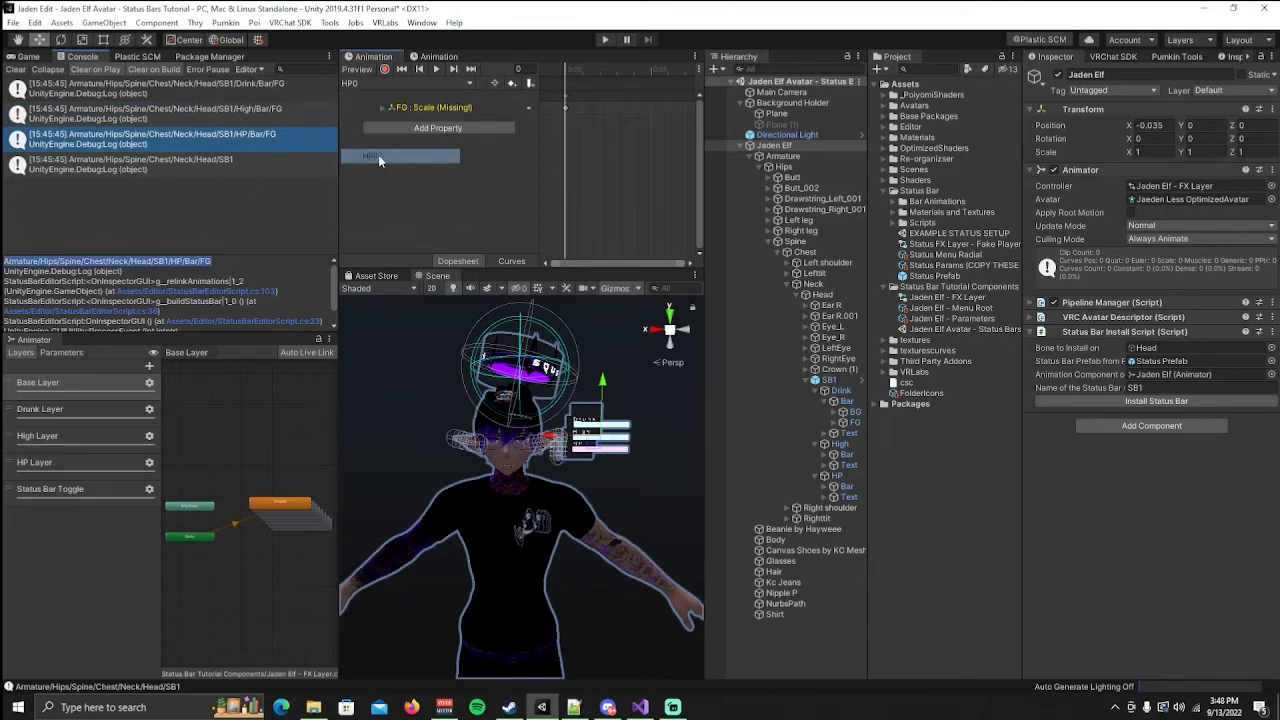
double_click(426, 106)
key(Escape)
Relink the HP1 animation's FG scale property to Armature/Hips/Spine/Chest/Neck/Head/SB1/HP/Bar/FG.
click(366, 84)
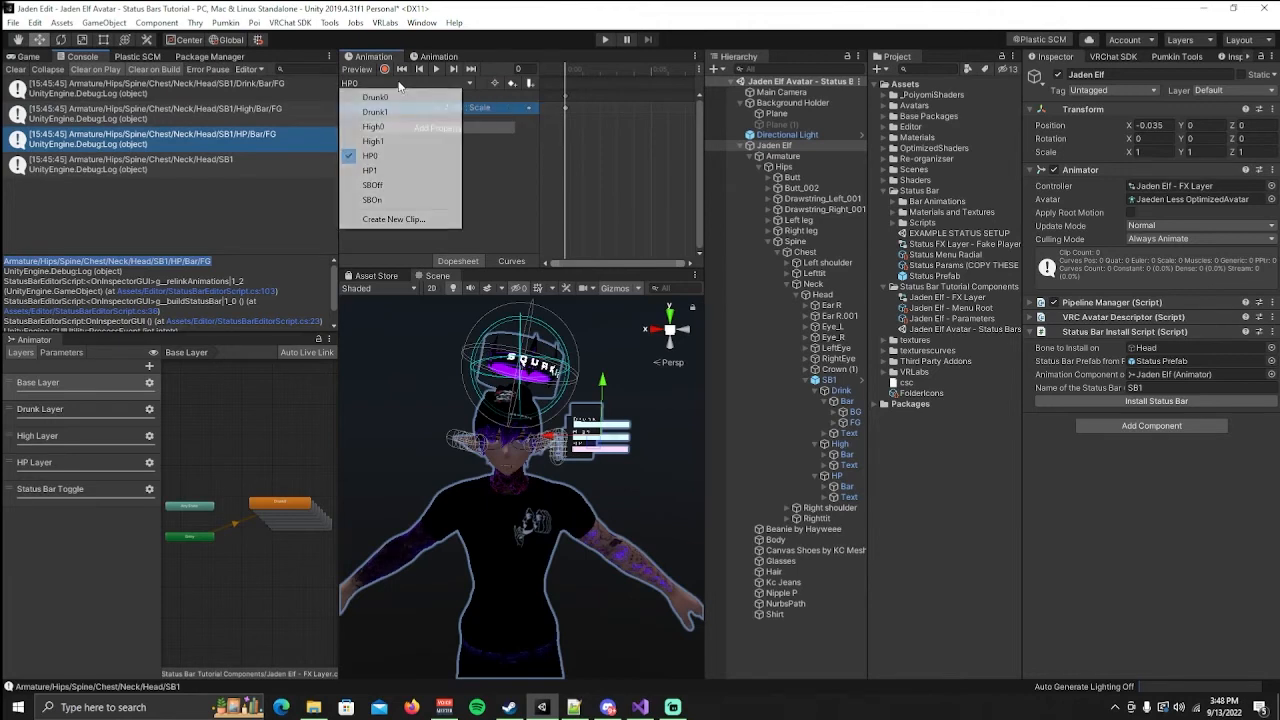
click(372, 170)
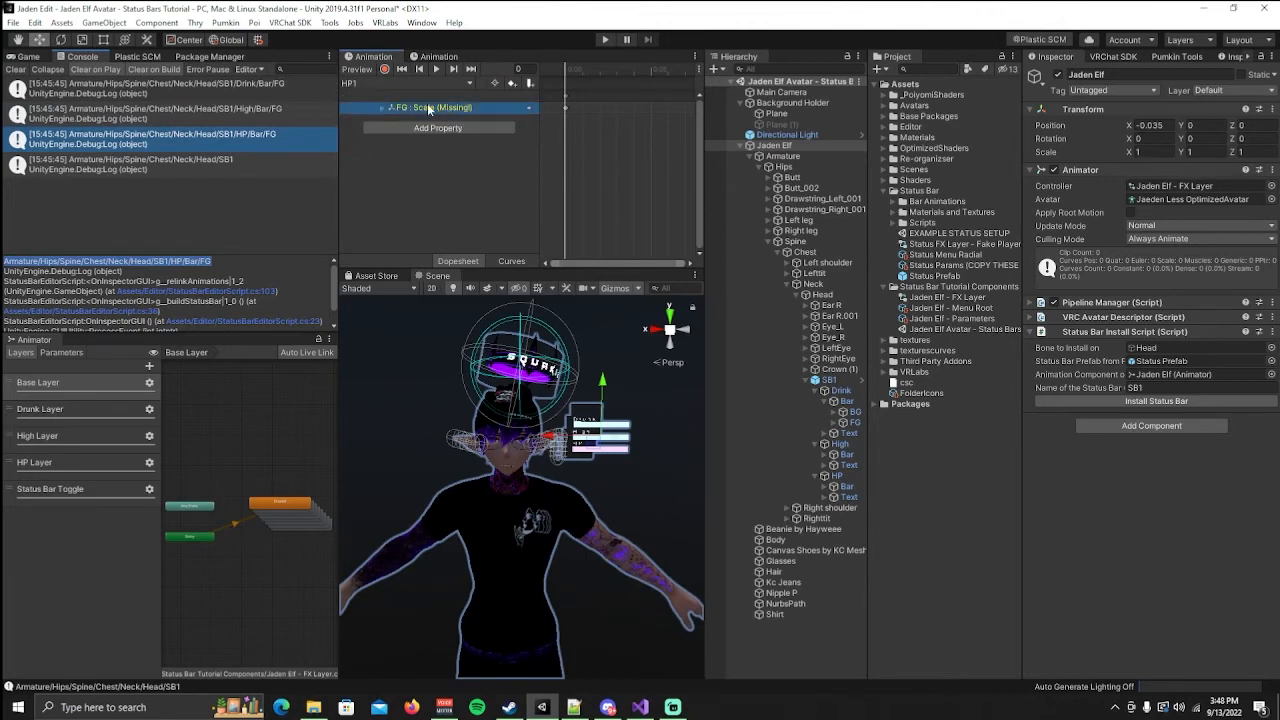
key(Delete)
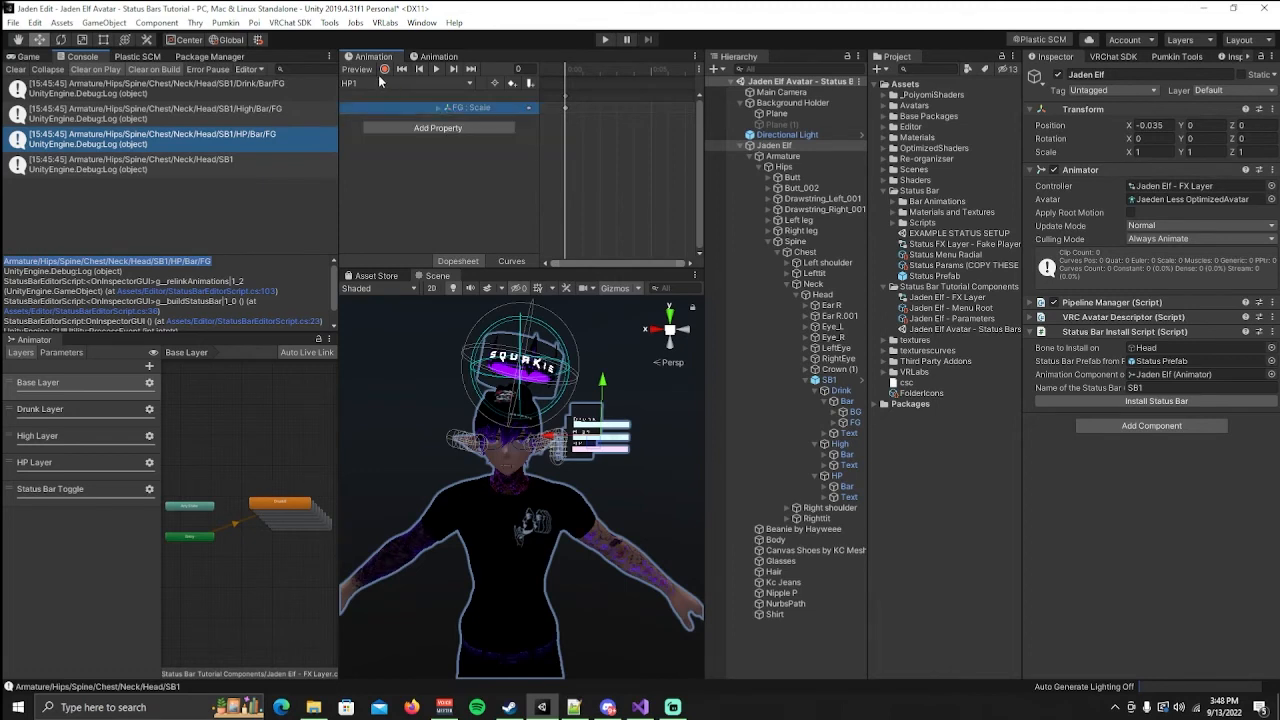
Relink the SBOff animation's SB1 Is Active property to the logged path Armature/Hips/Spine/Chest/Neck/Head/SB1.
click(374, 83)
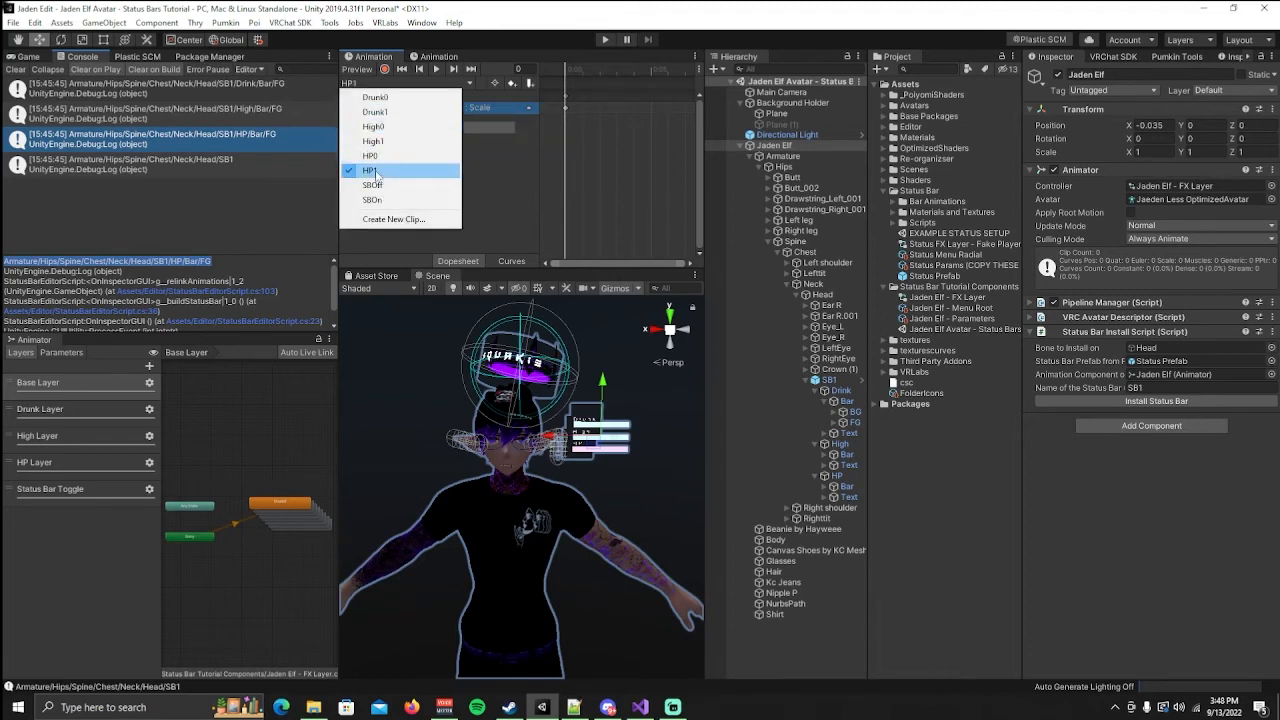
click(380, 188)
click(225, 170)
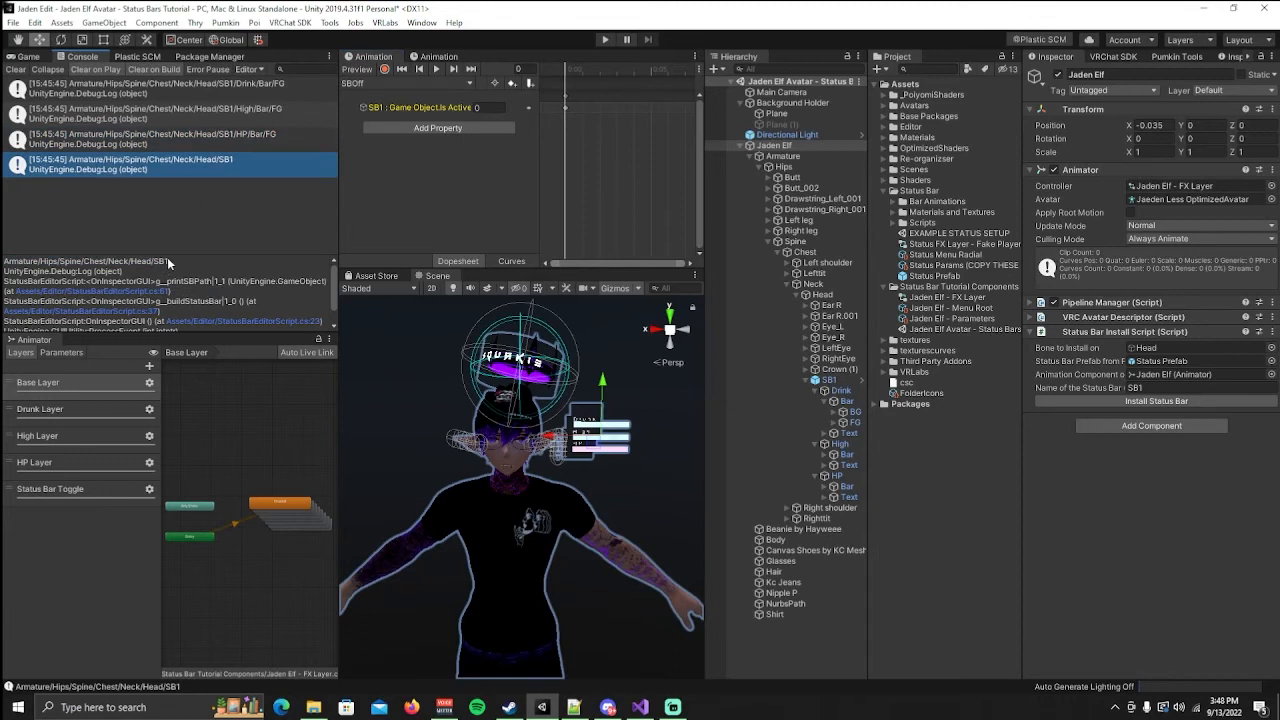
drag(167, 257, 4, 260)
click(402, 108)
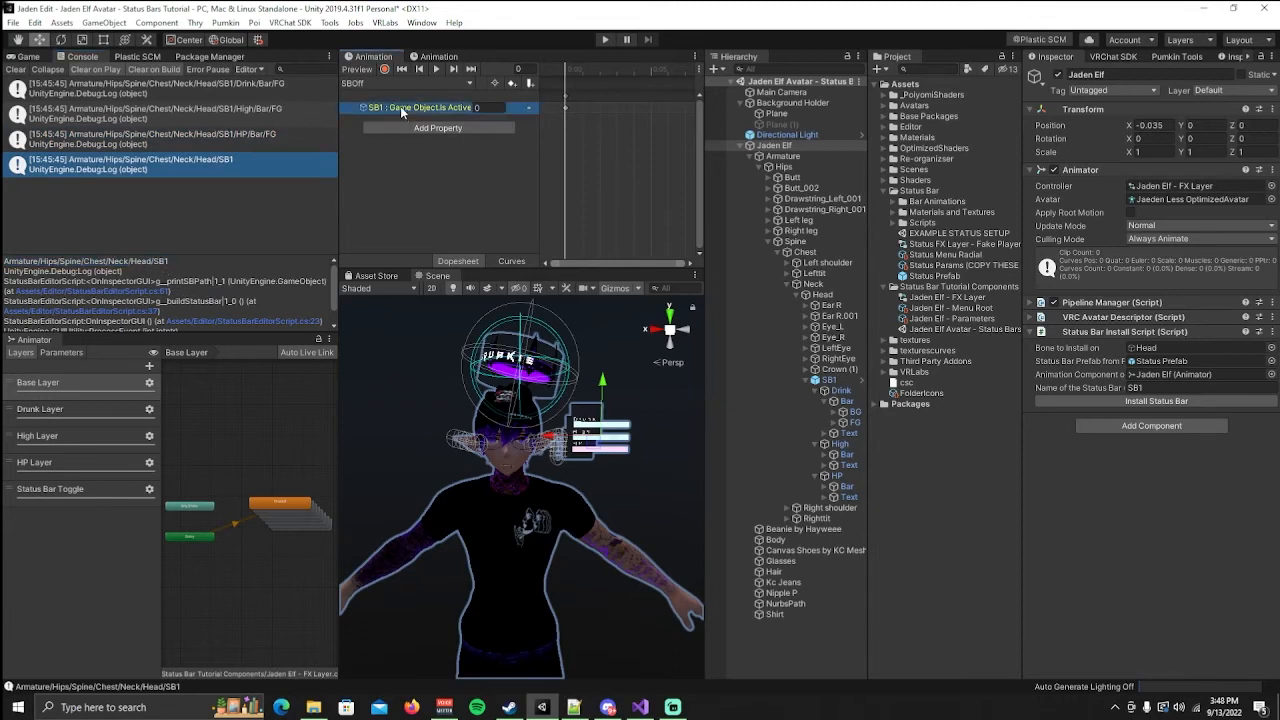
click(424, 108)
text(Armature/Hips/Spine/Chest/Neck/Head/SB1)
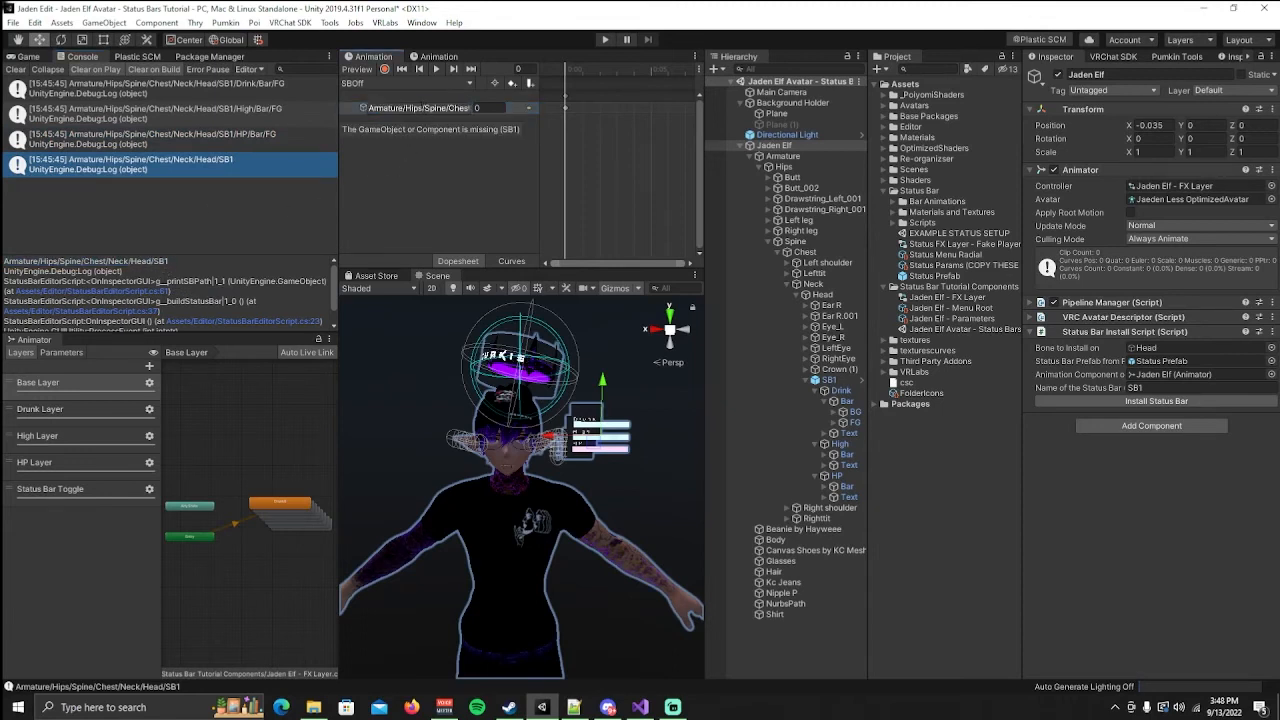
key(Return)
Relink the SBOn animation's SB1 Is Active property to the logged path Armature/Hips/Spine/Chest/Neck/Head/SB1.
click(367, 83)
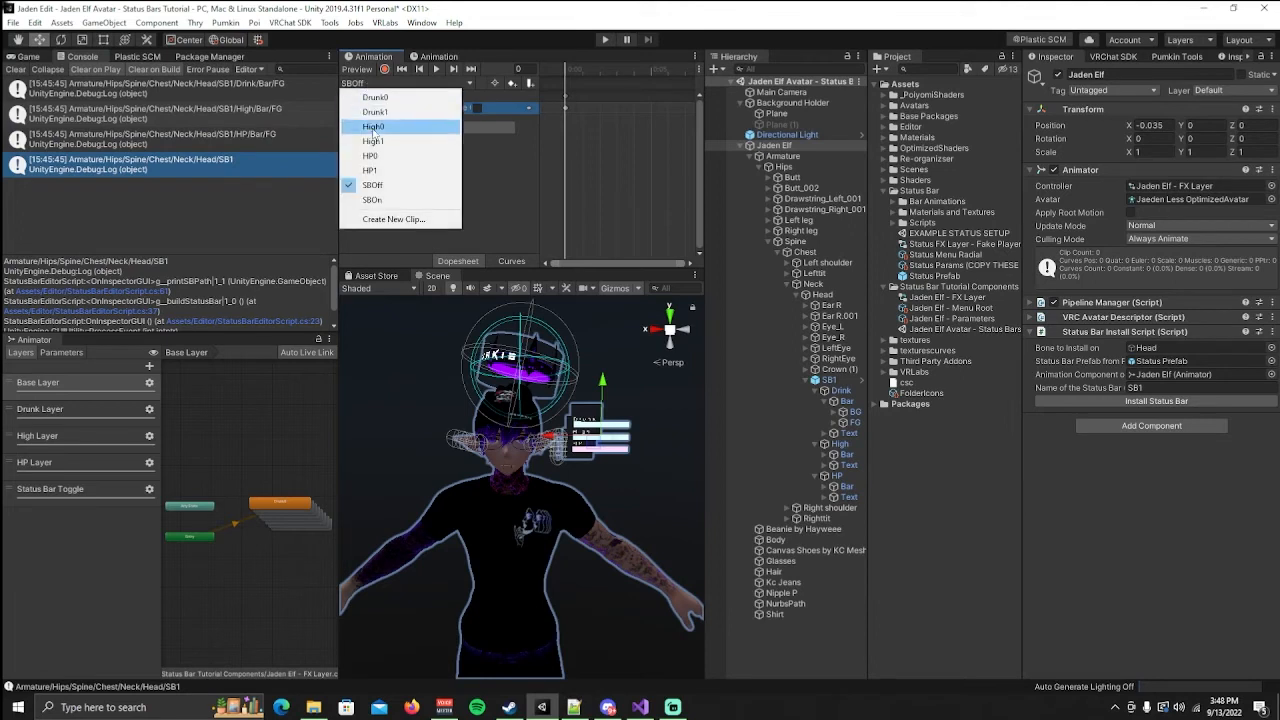
click(385, 200)
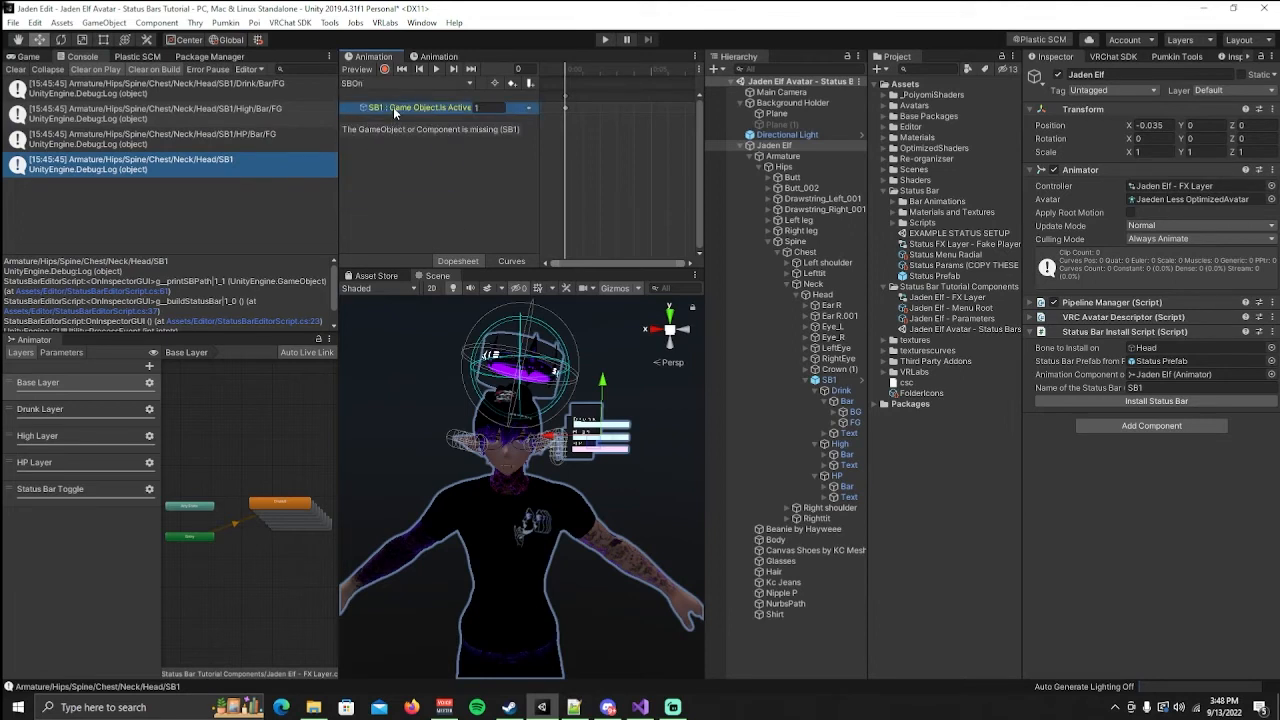
click(393, 108)
key(Return)
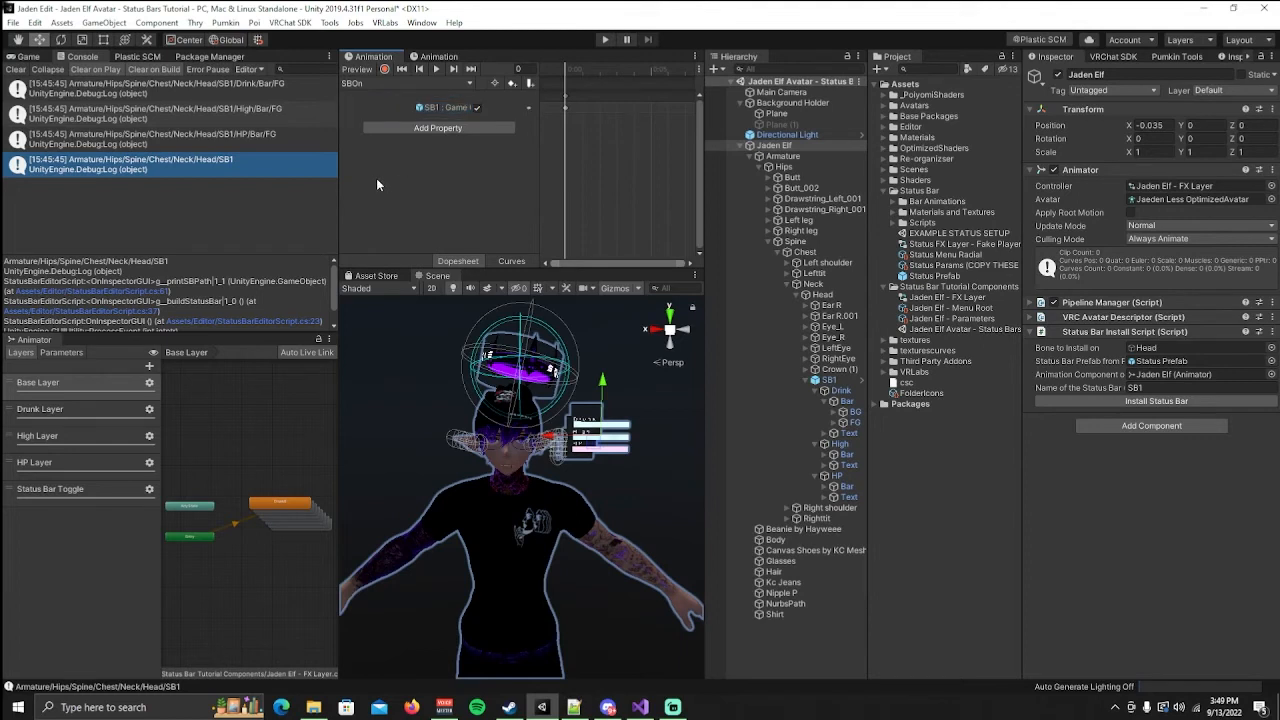
Run the avatar scene in play mode and inspect the Drunk, High and HP bars beside the head up close.
right_drag(423, 383, 428, 386)
key(s)
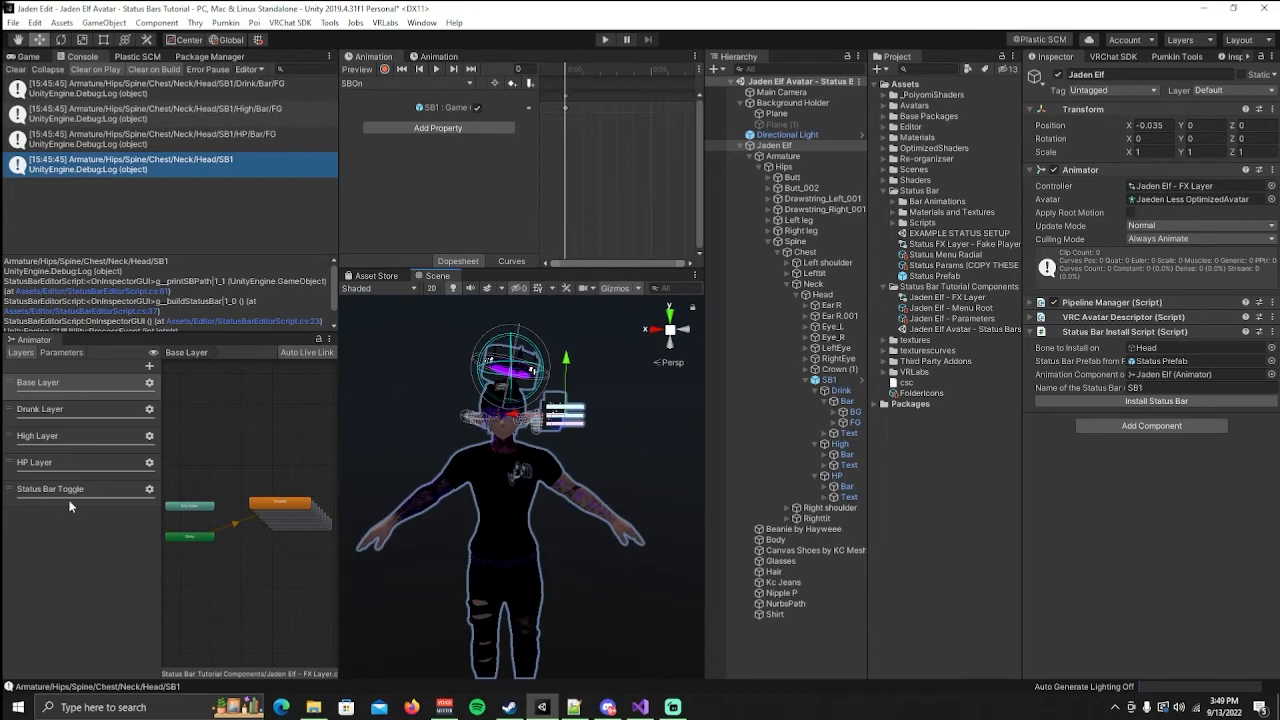
right_drag(443, 402, 434, 403)
drag(703, 425, 760, 425)
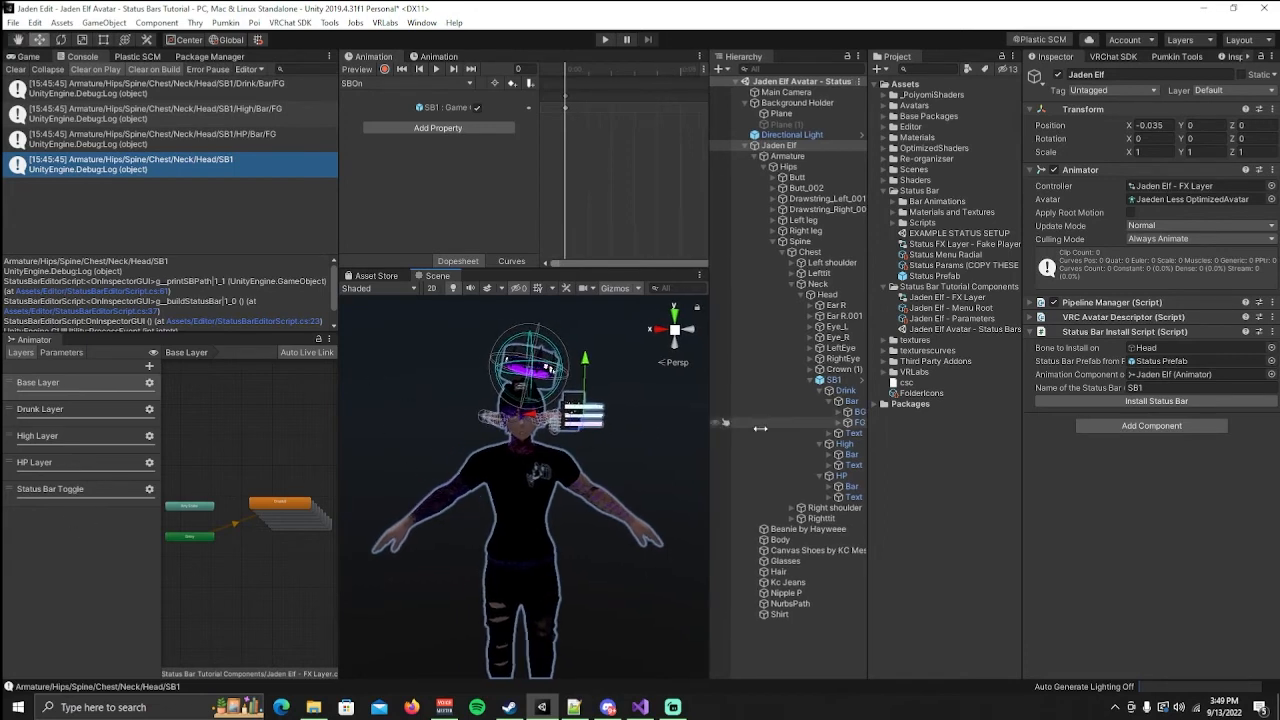
click(627, 105)
click(606, 40)
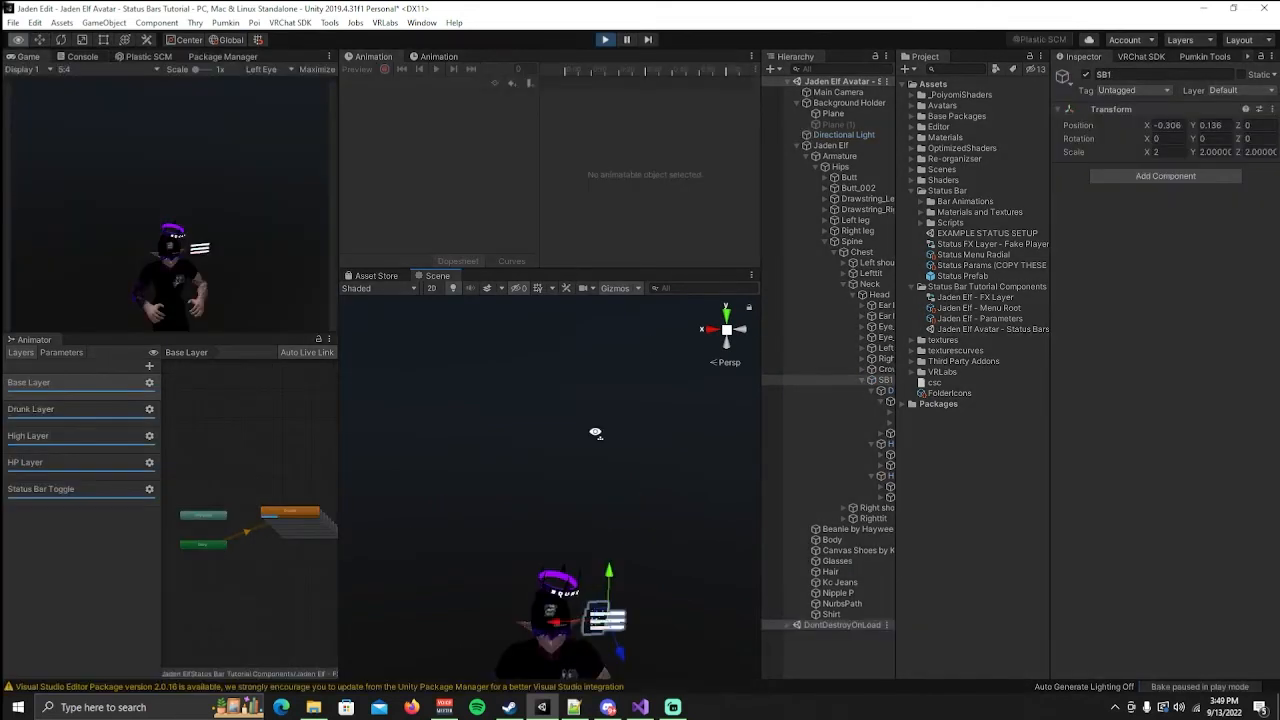
right_drag(594, 434, 582, 425)
key(w)
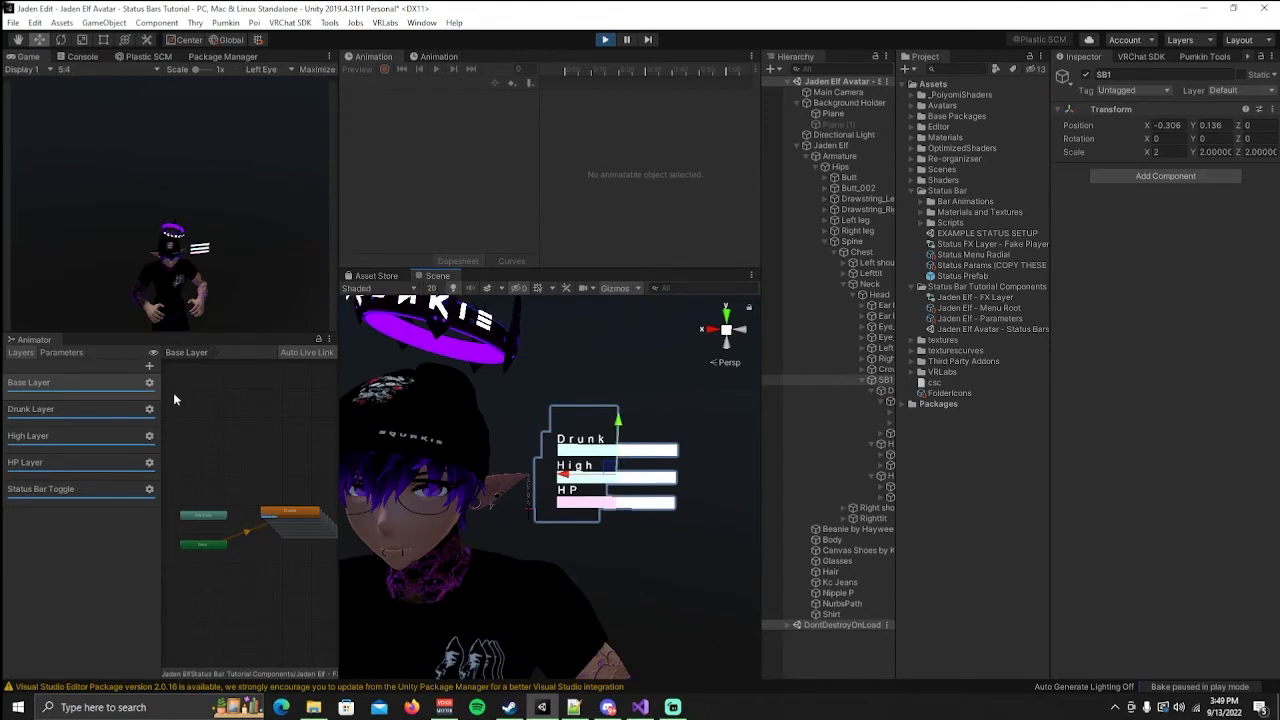
Set the running animator's parameters to 0.7 for Drunk, 0.3 for High and 0.2 for HP to test the bars.
click(60, 352)
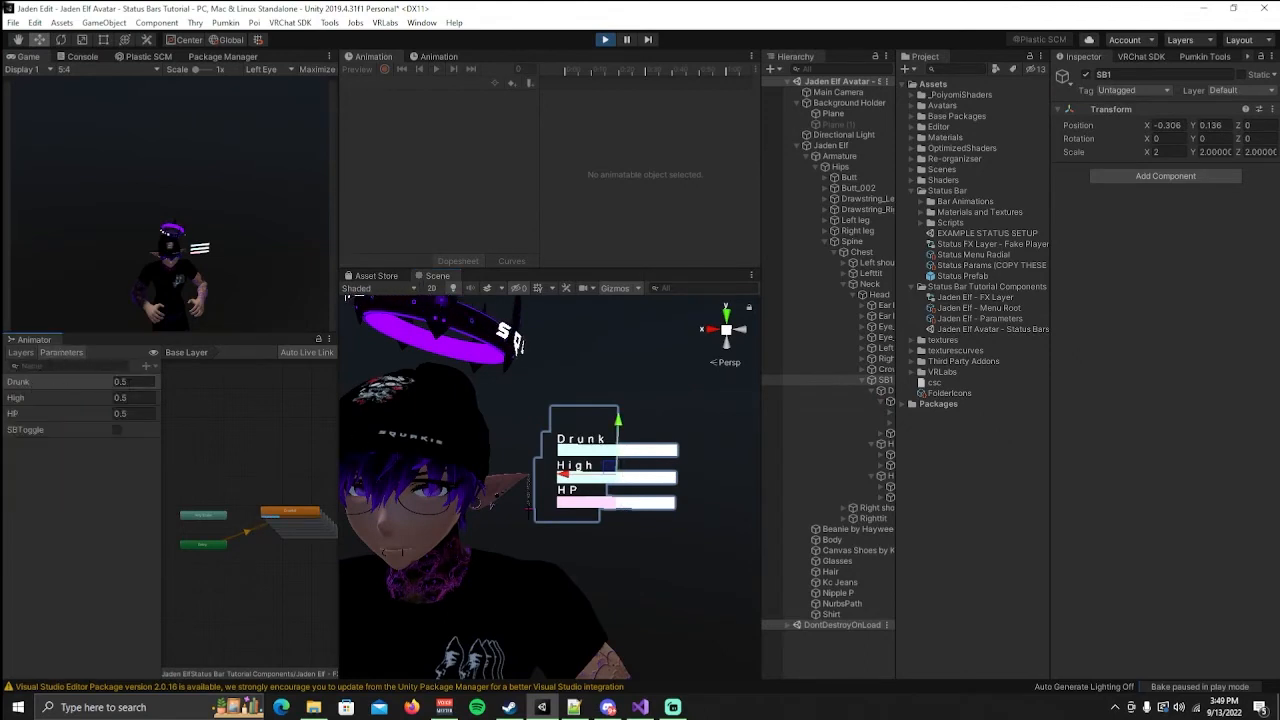
click(126, 383)
text(.)
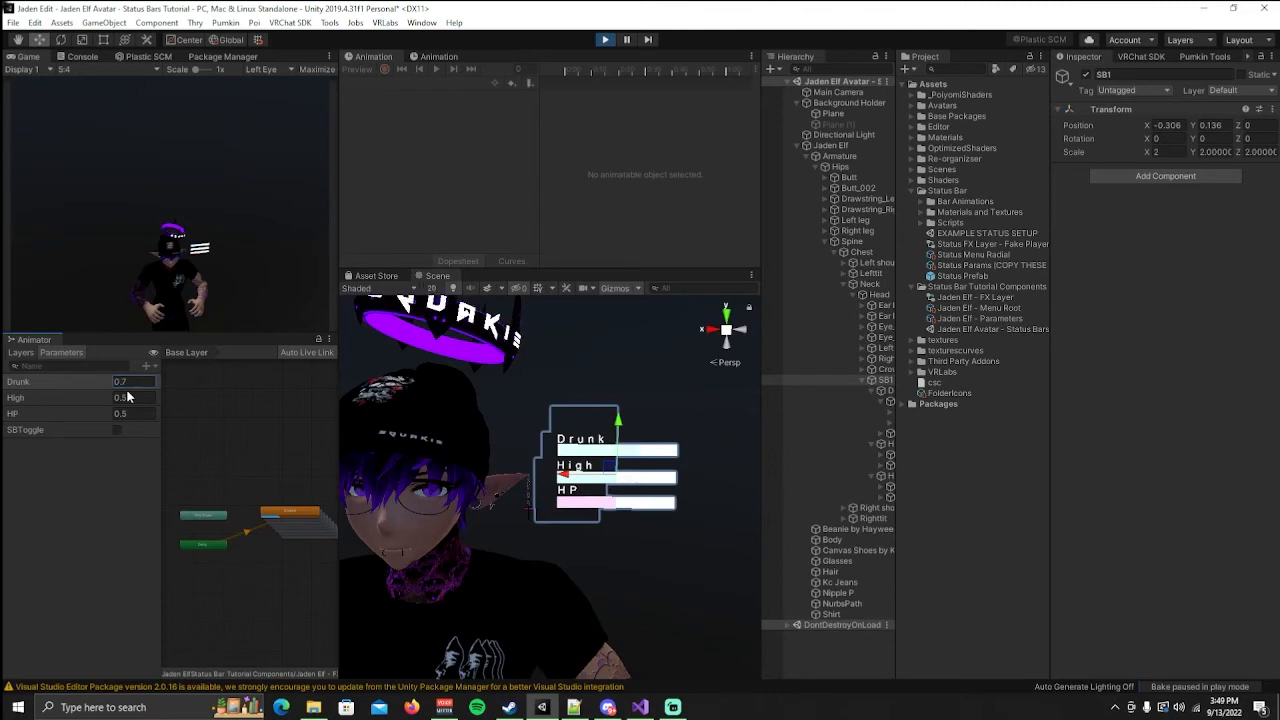
text(7)
click(127, 397)
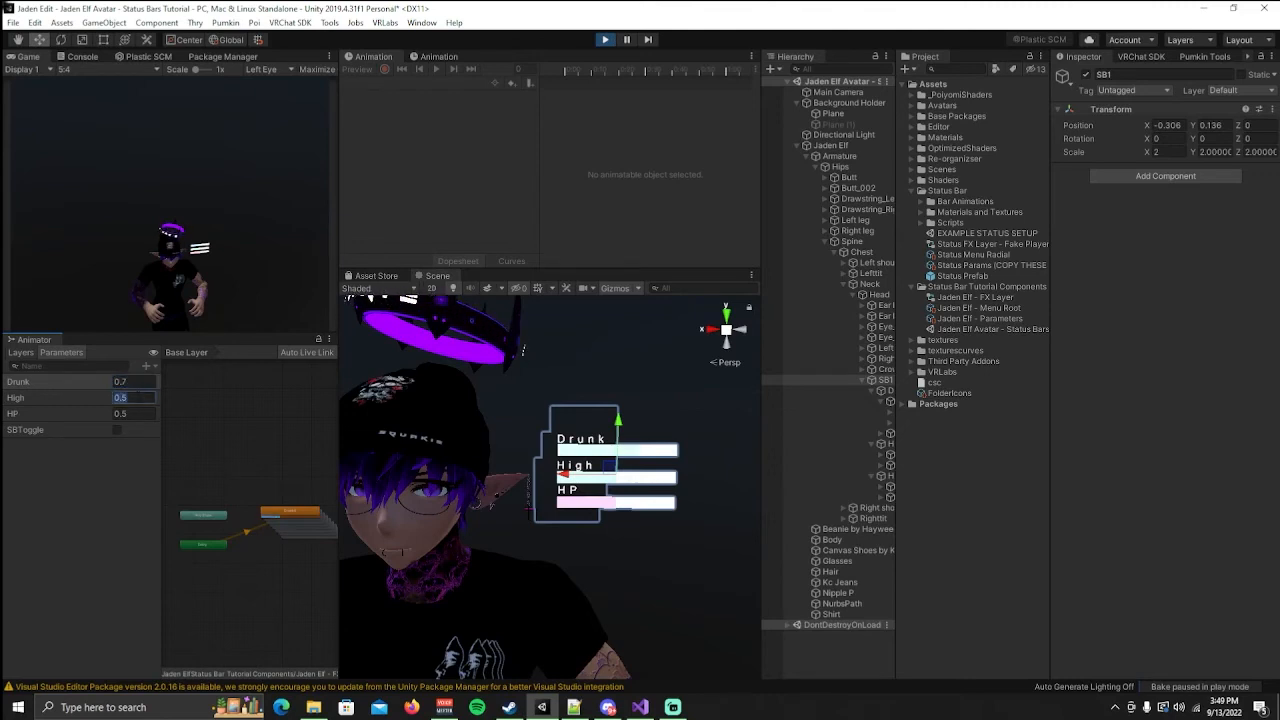
key(Return)
click(124, 413)
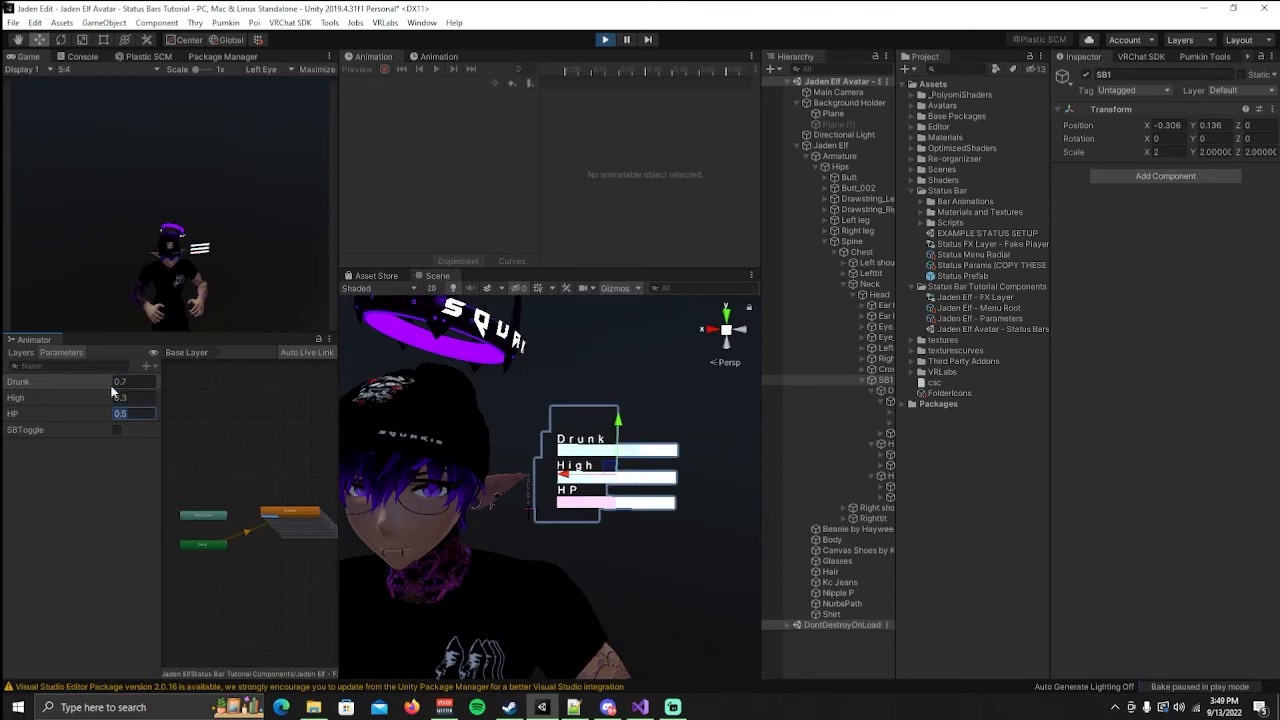
text(.2)
Open the Drunk layer's Drunk Blend Tree and vary its Drunk value, leaving it at 0.74, to test the bar.
click(31, 354)
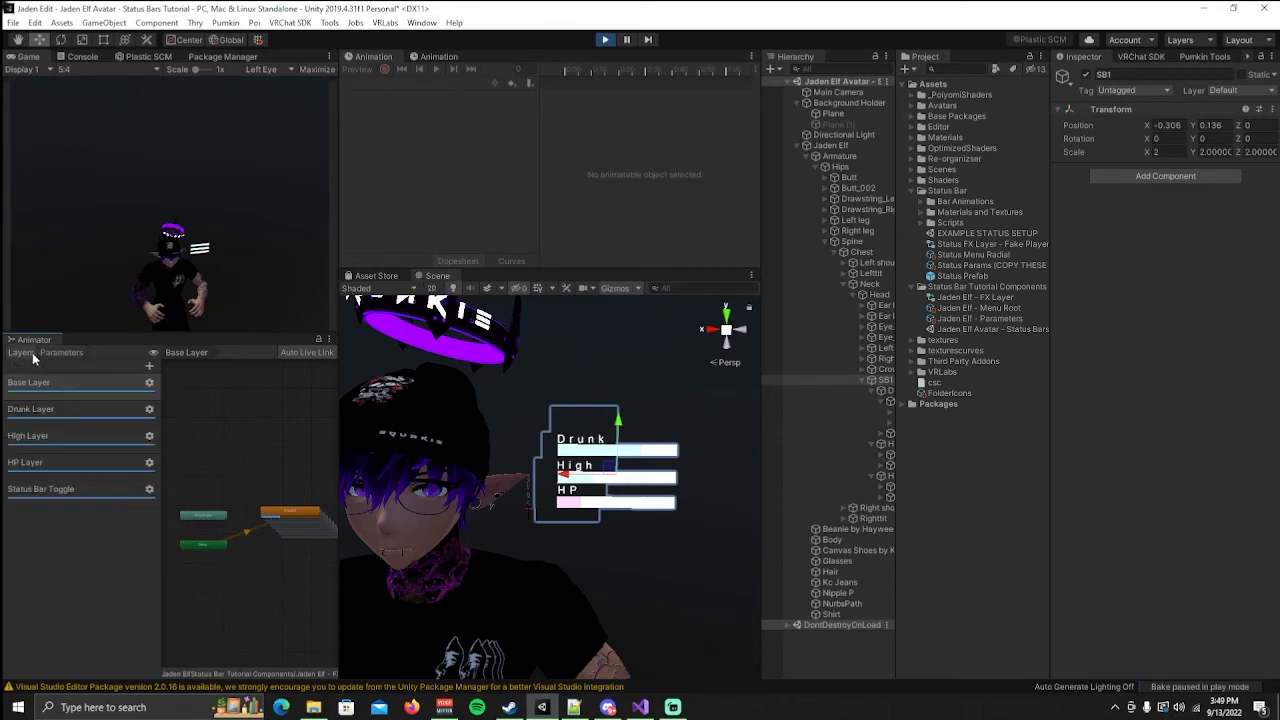
click(94, 410)
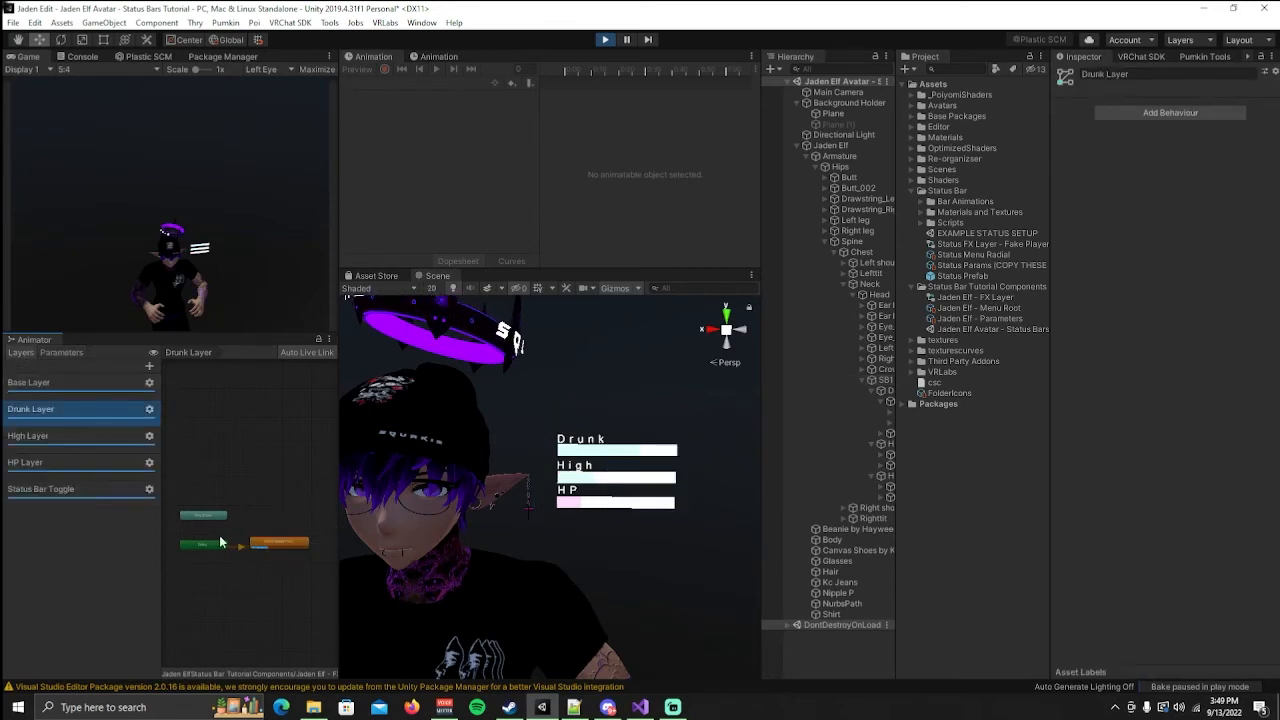
double_click(268, 540)
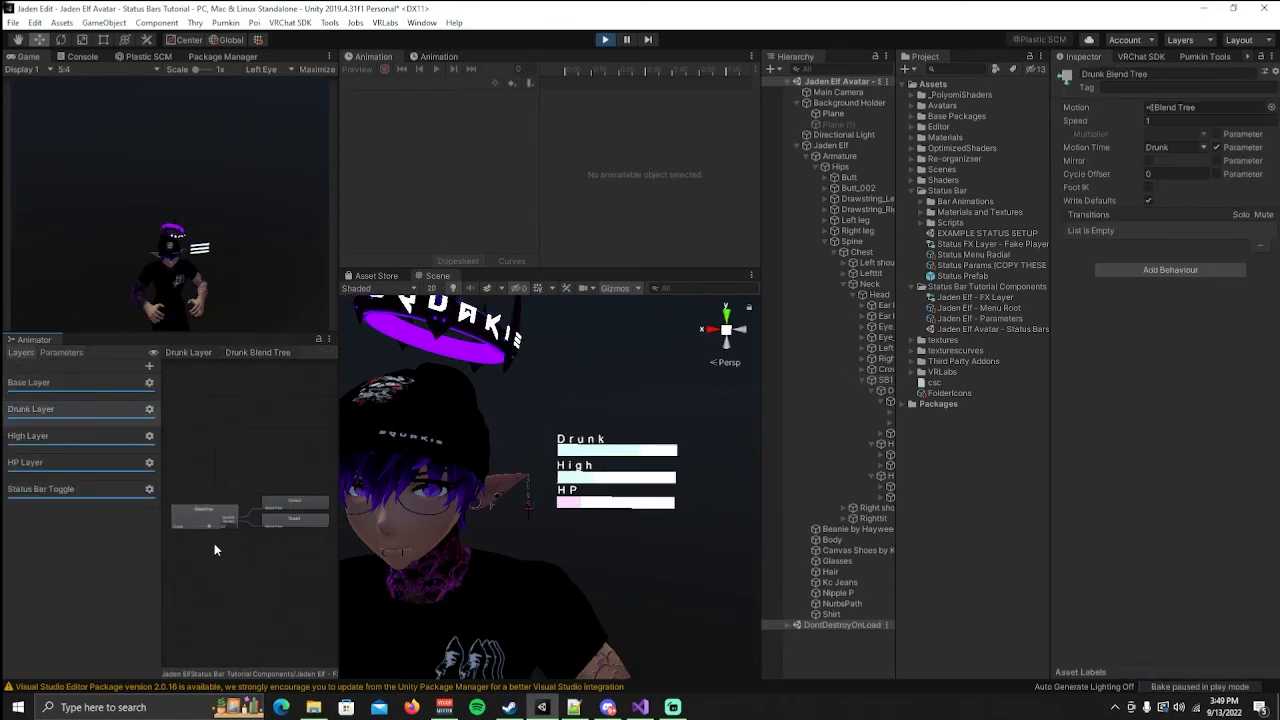
scroll(214, 543, up, 5)
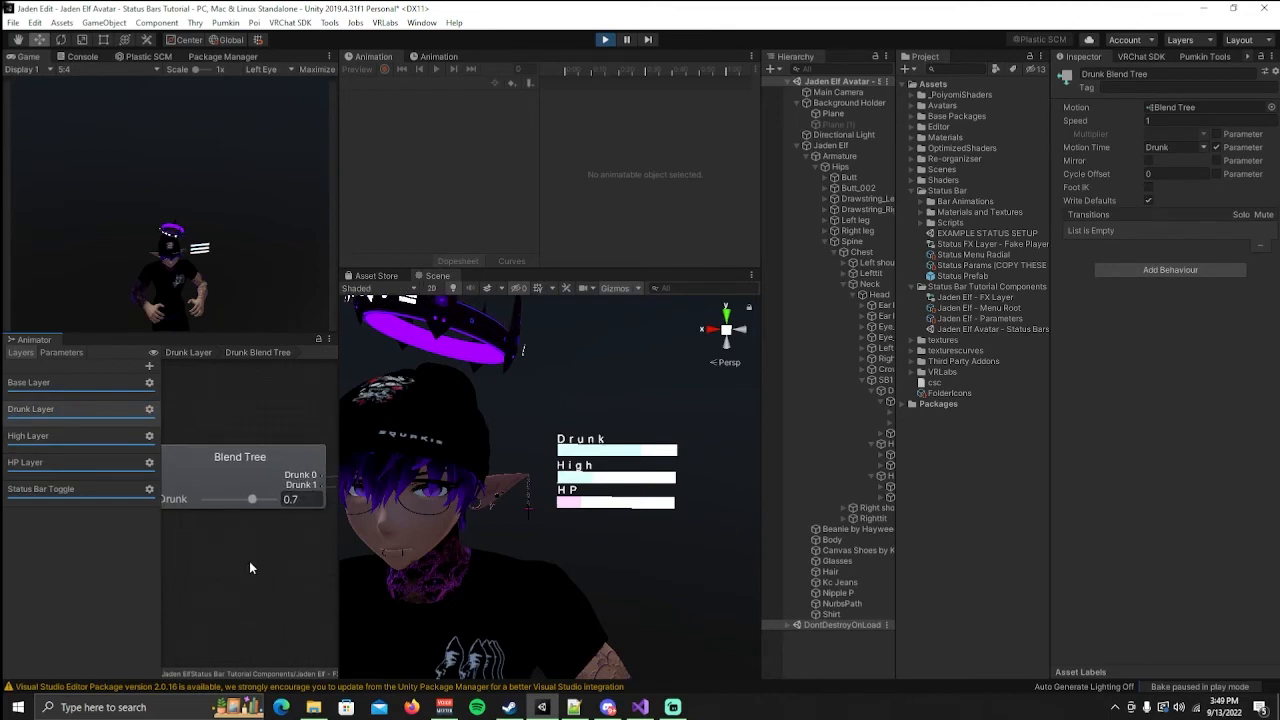
scroll(250, 568, down, 1)
mouse_move(251, 508)
mouse_down()
mouse_move(232, 508)
mouse_move(251, 509)
mouse_up()
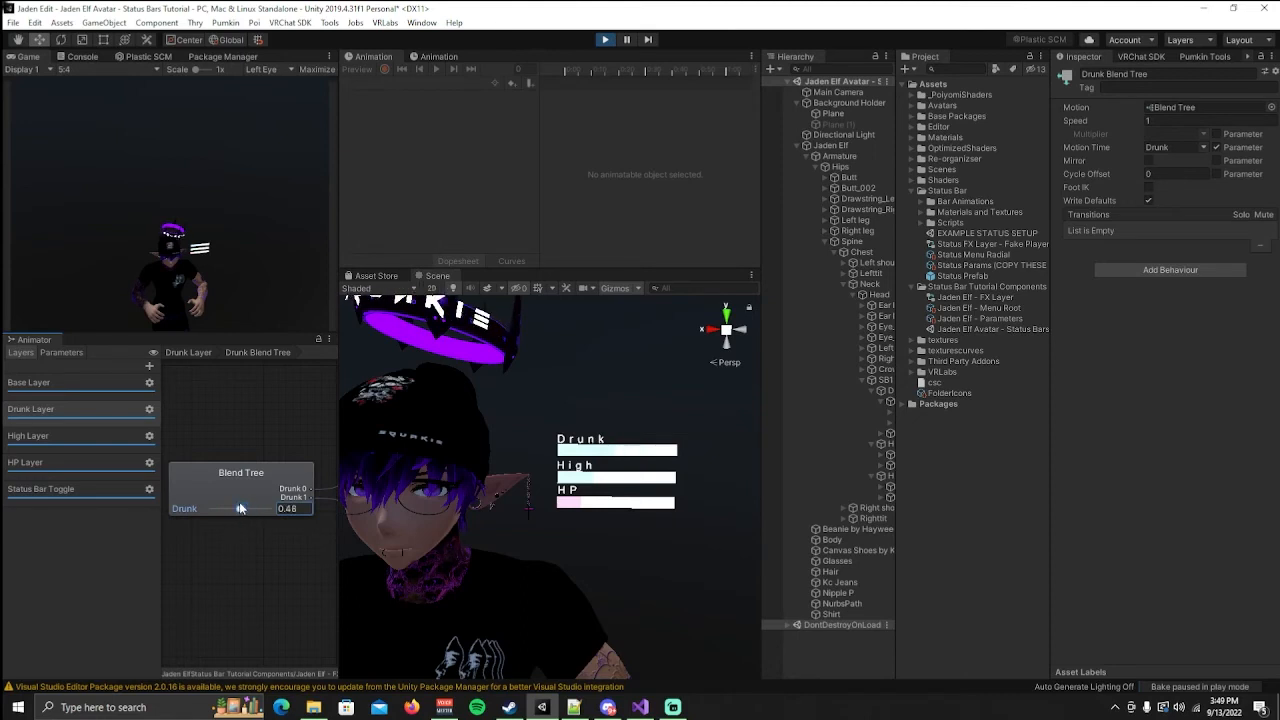
click(79, 424)
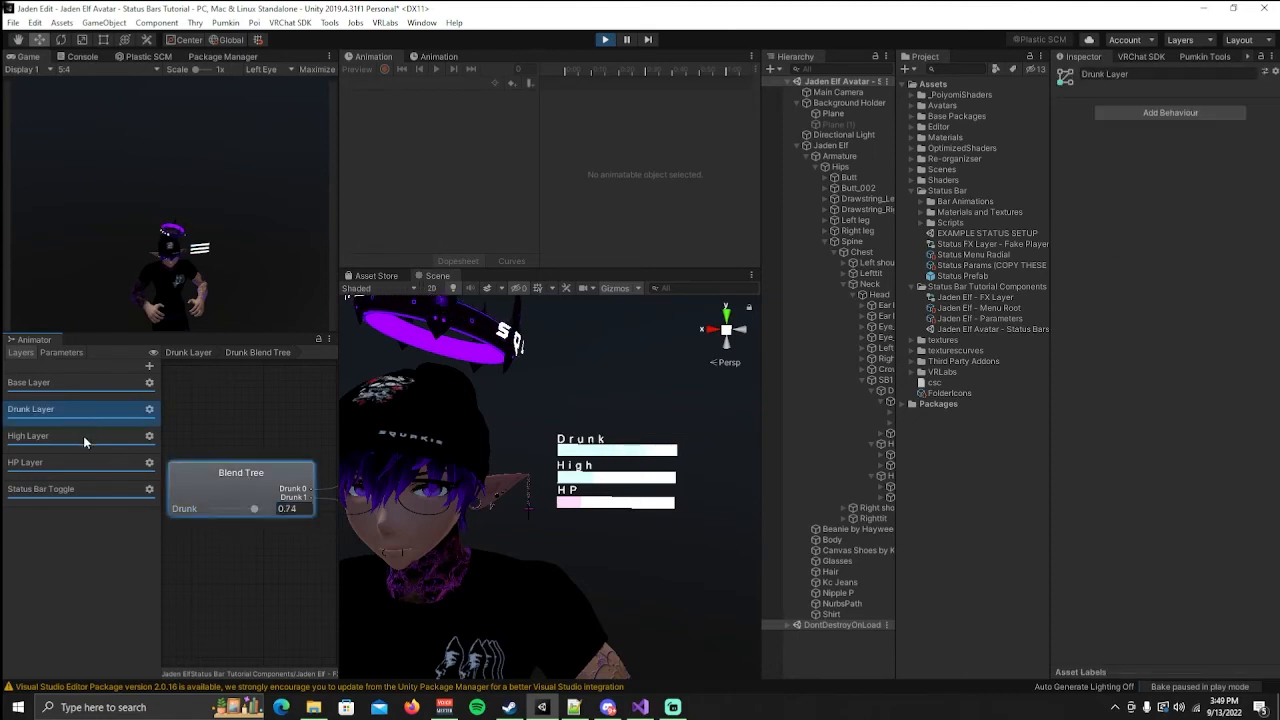
Open the High layer's High Blend Tree and raise its High value to test the bar.
click(83, 435)
click(228, 526)
click(203, 525)
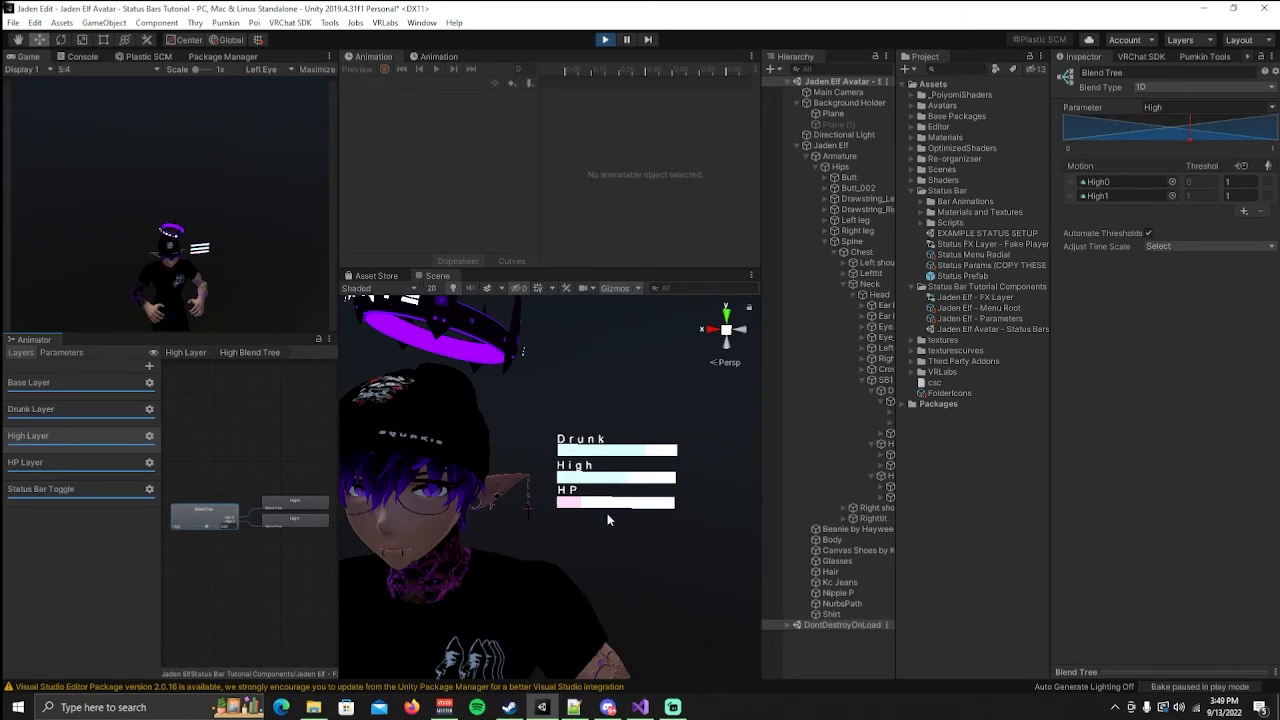
Check the bars from farther away and stop play mode.
right_drag(607, 513, 461, 539)
key(a)
key(s)
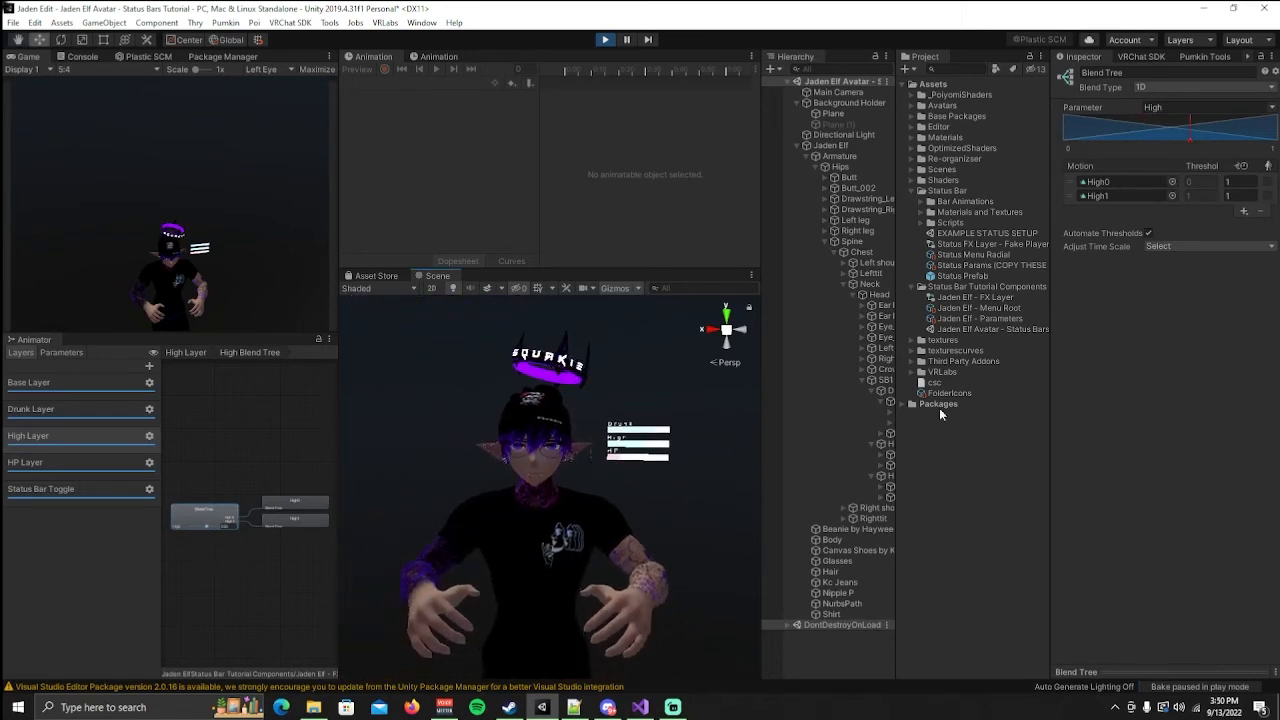
click(910, 400)
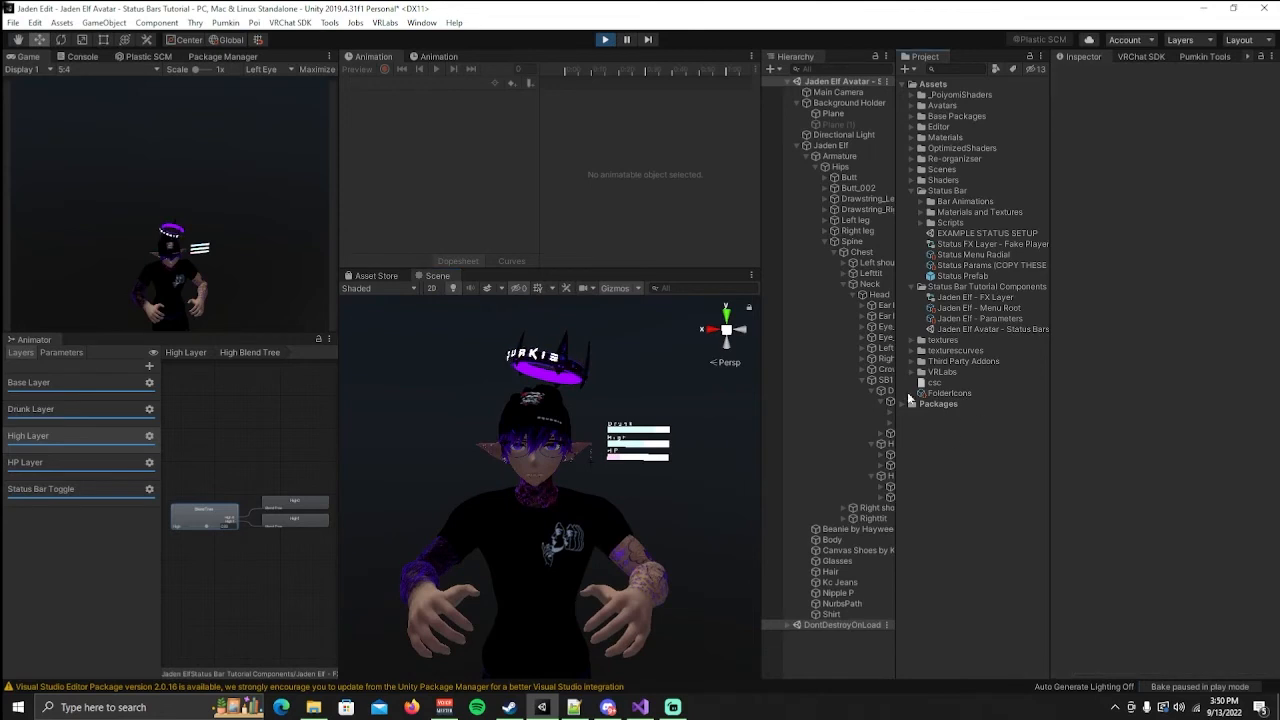
click(606, 39)
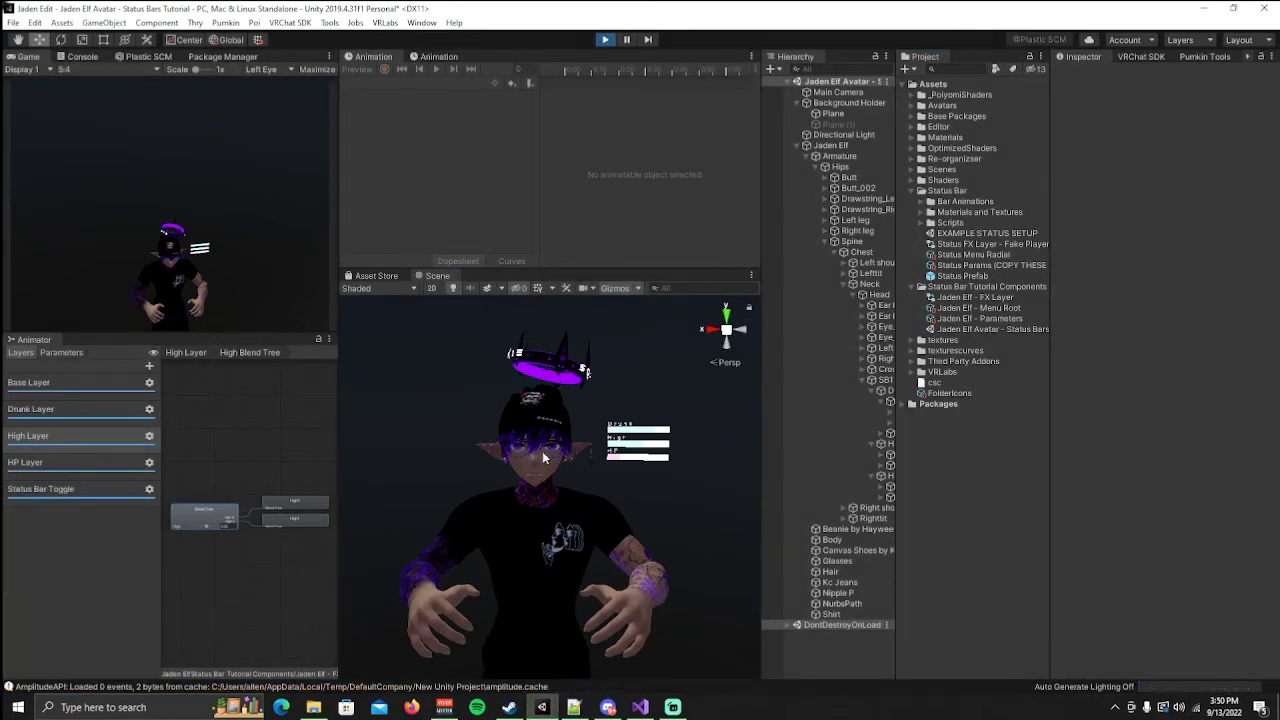
right_drag(583, 450, 583, 450)
key(e)
key(s)
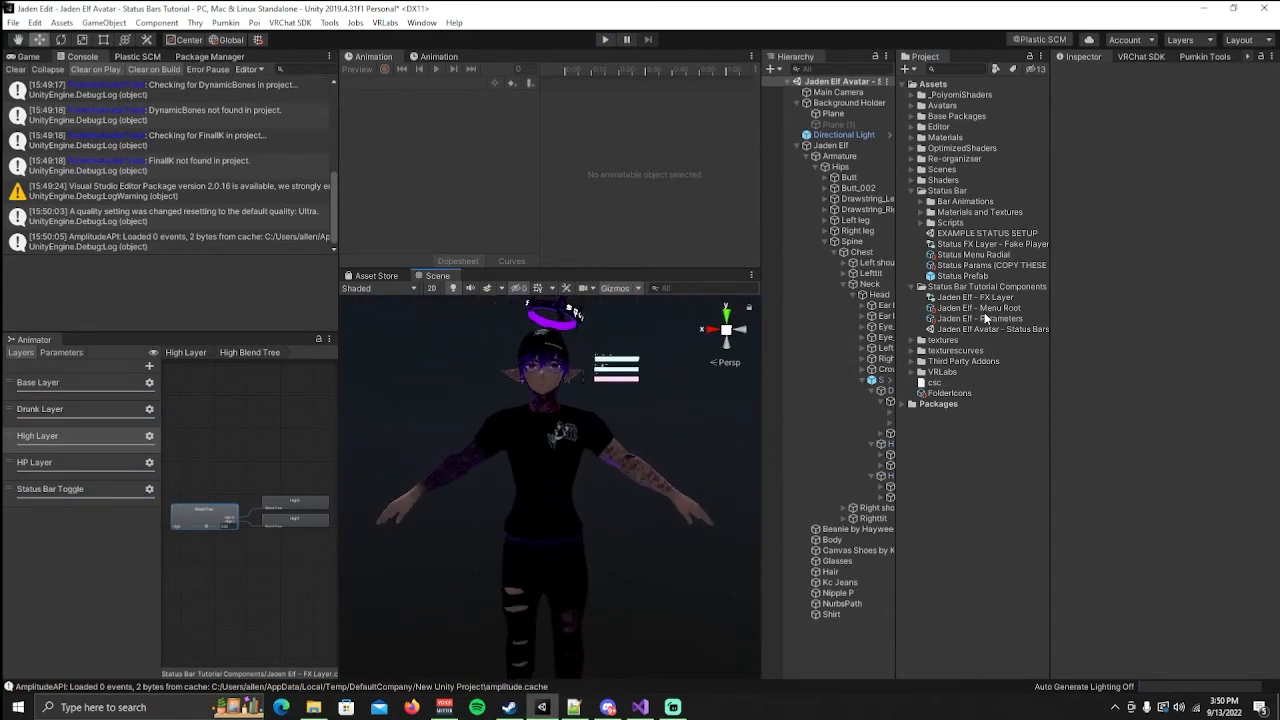
Add a control of type Sub Menu to the Jaden Elf - Menu Root expressions menu.
click(987, 309)
click(1115, 142)
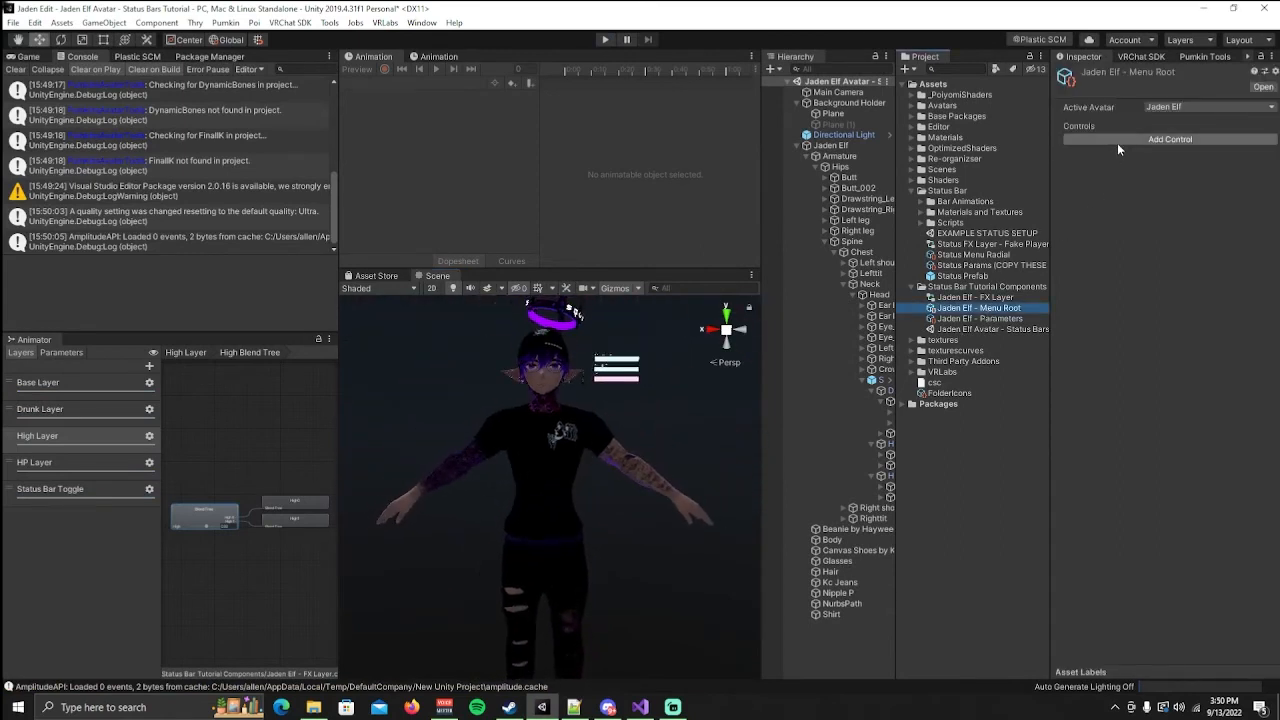
click(1117, 143)
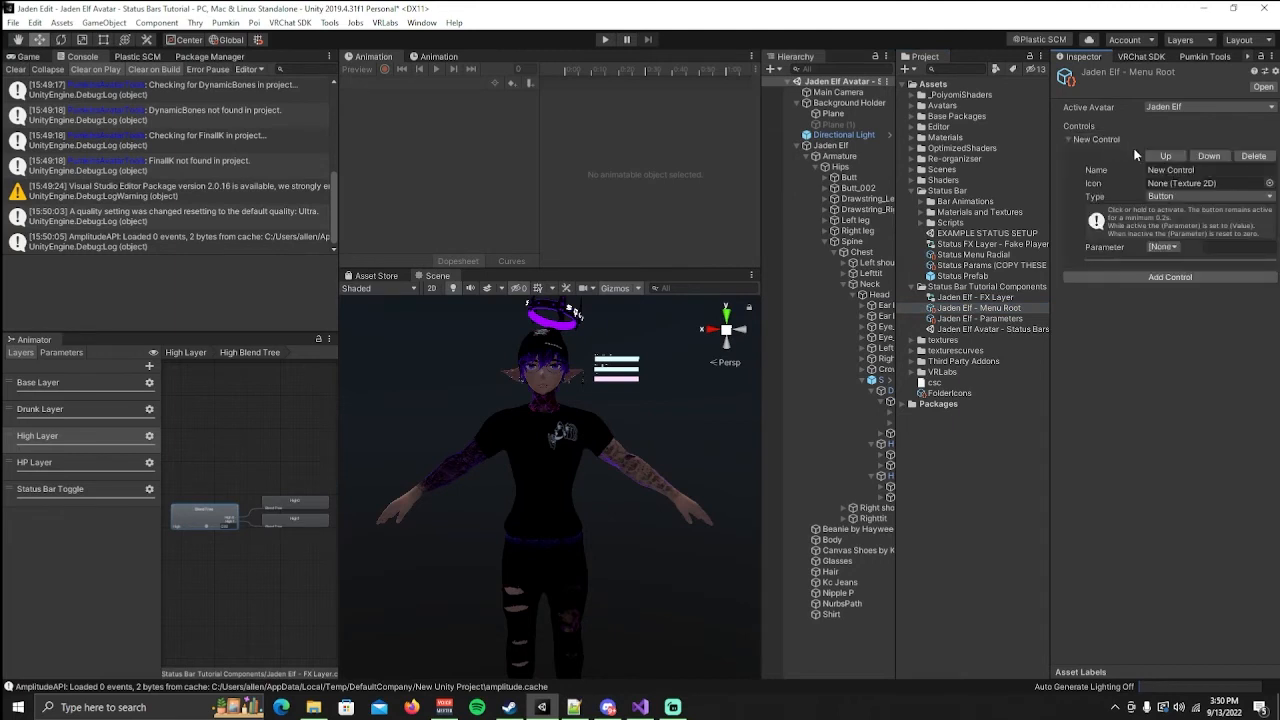
click(1170, 197)
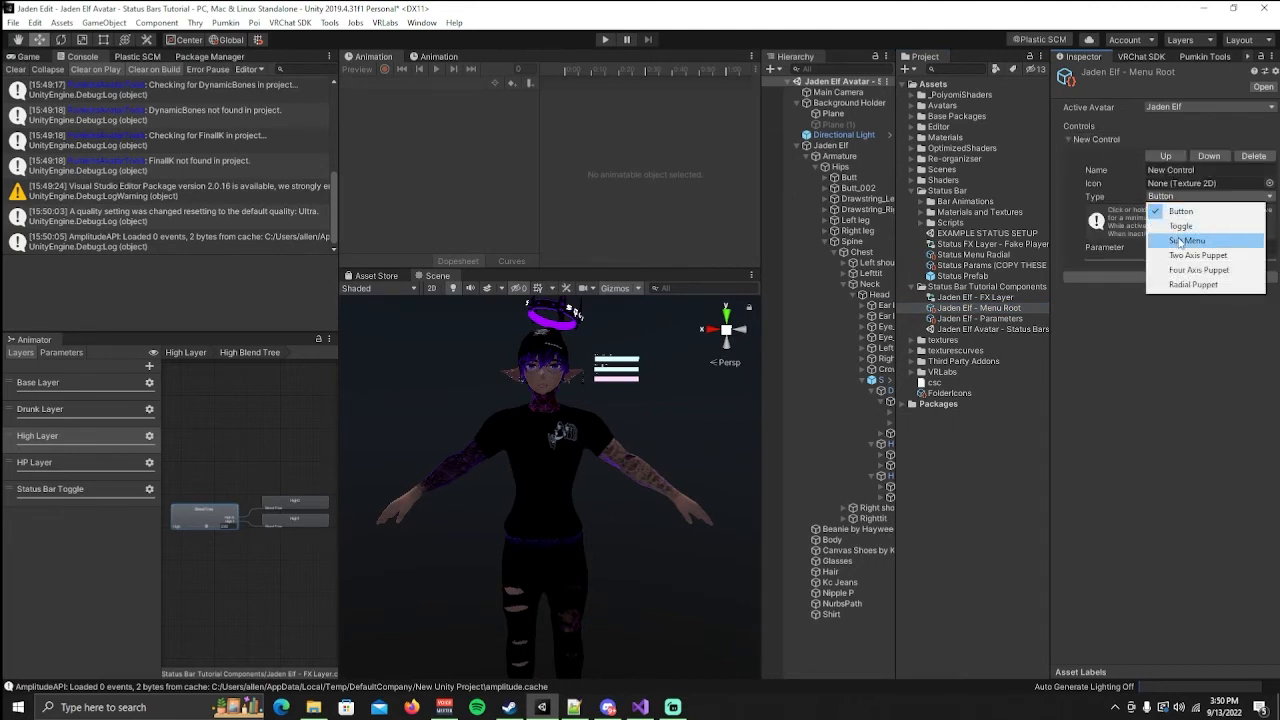
click(1187, 240)
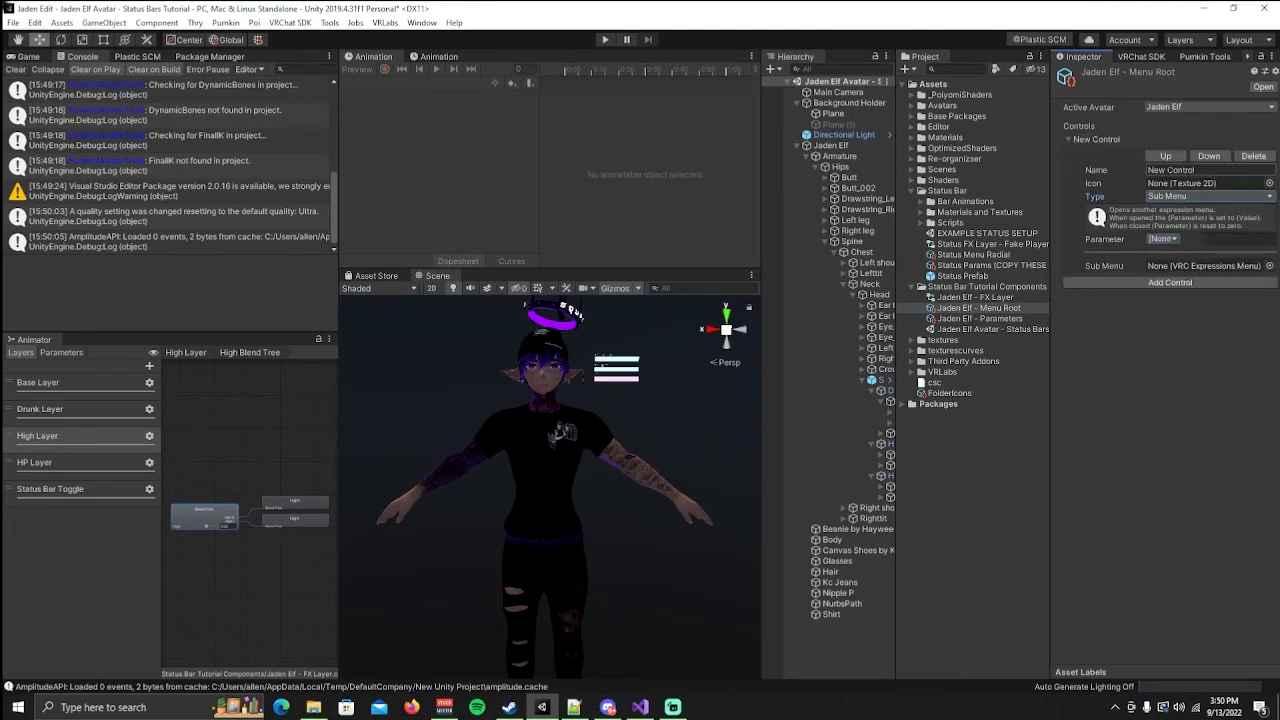
Name the new control Status Bars and assign Status Menu Radial as its sub menu.
click(1190, 170)
text(S)
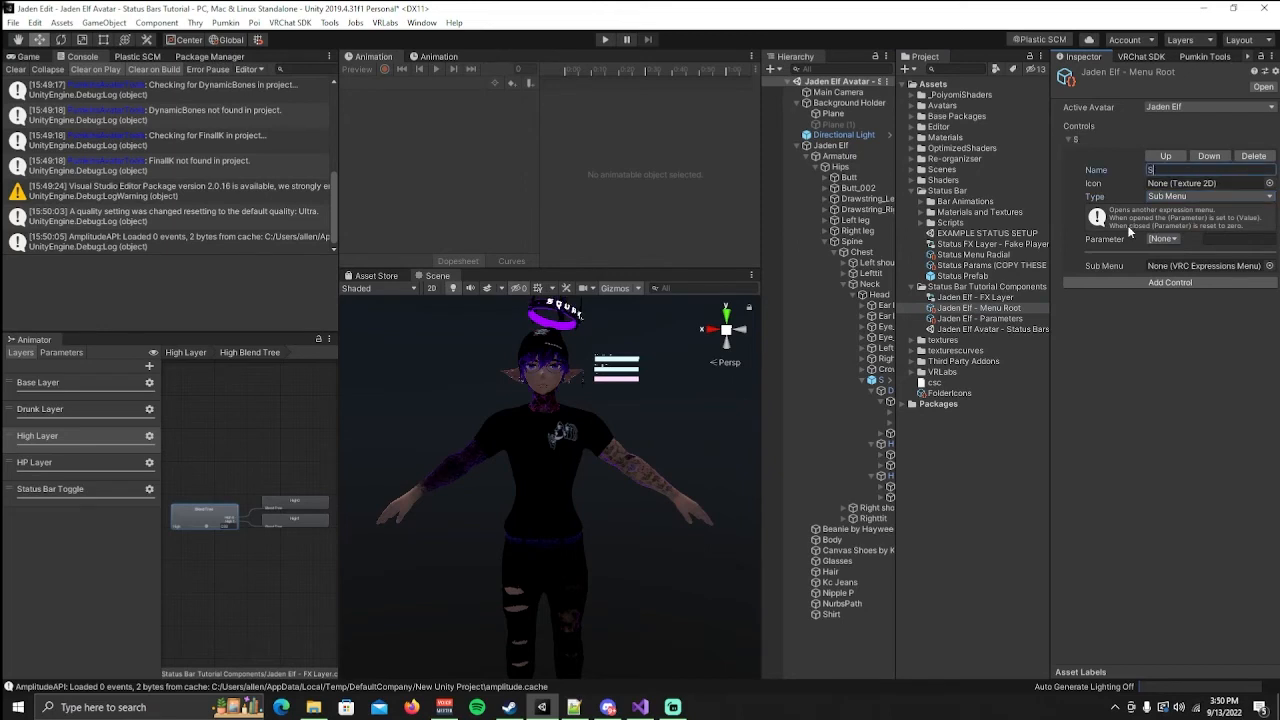
text(tatus Bars)
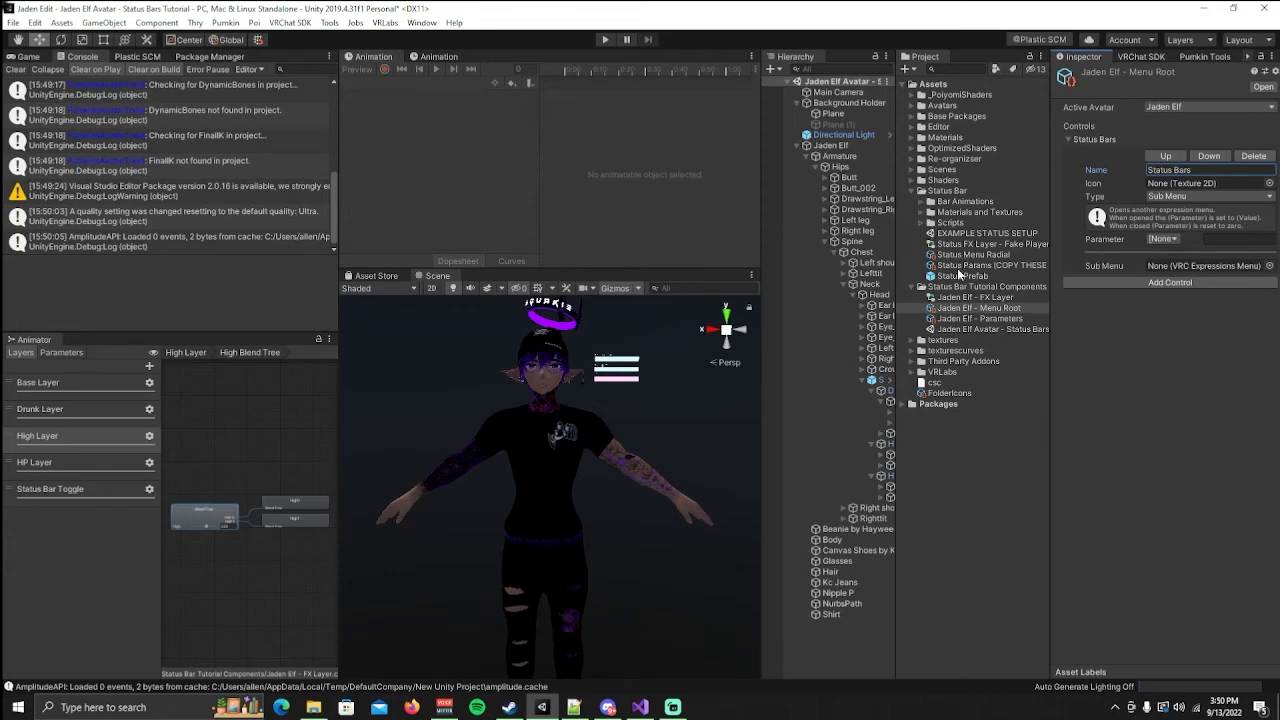
drag(952, 261, 1167, 272)
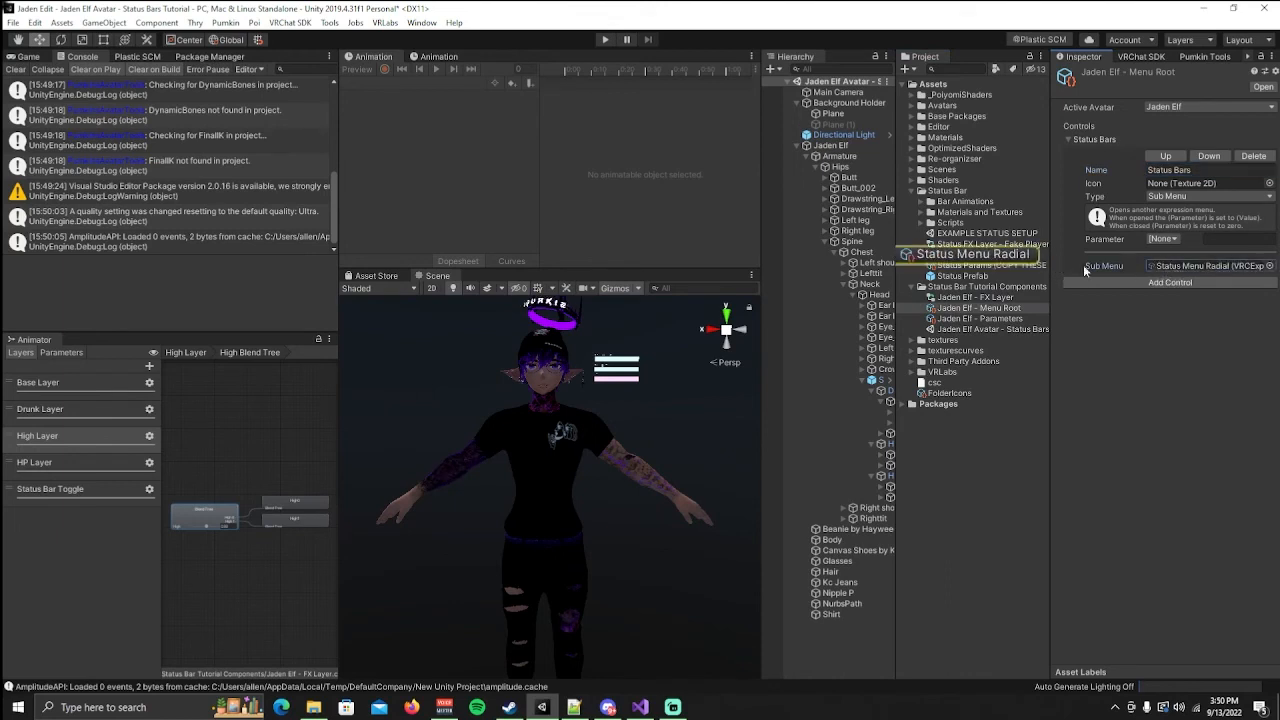
Review the Drunk, High, HP and Status Toggle controls defined in the Status Menu Radial asset.
click(990, 255)
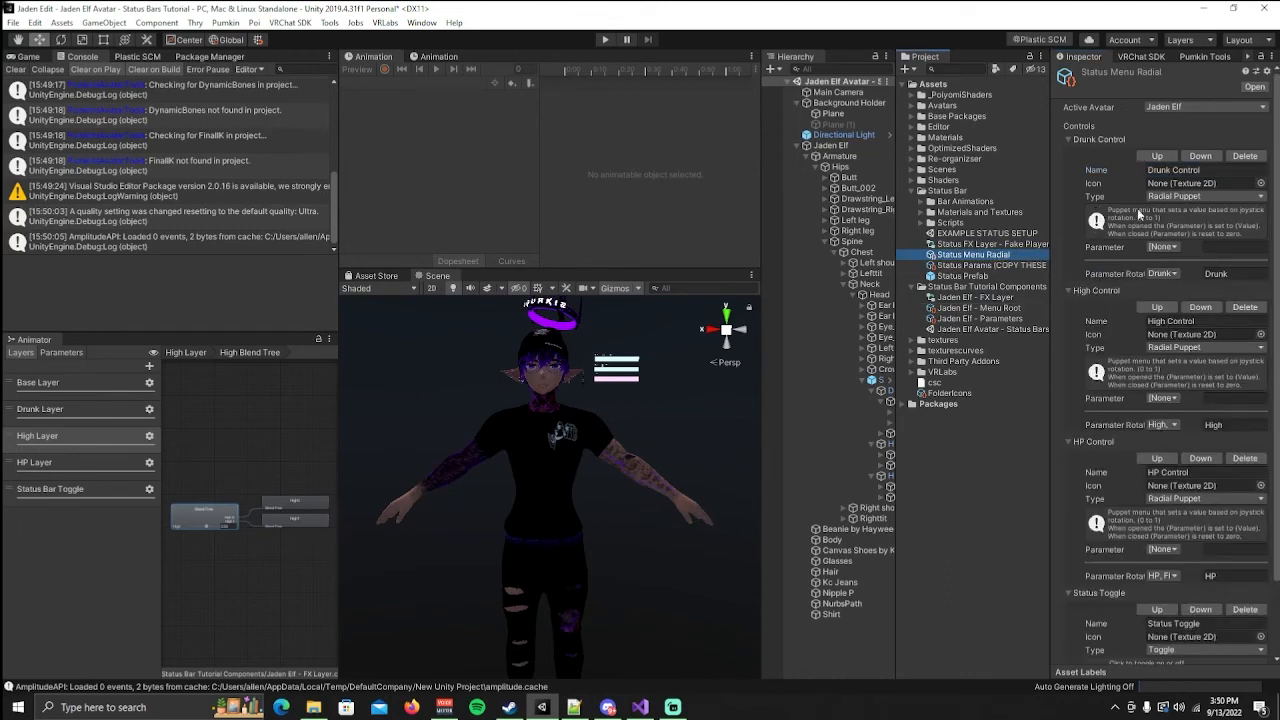
click(1178, 170)
scroll(1160, 280, down, 3)
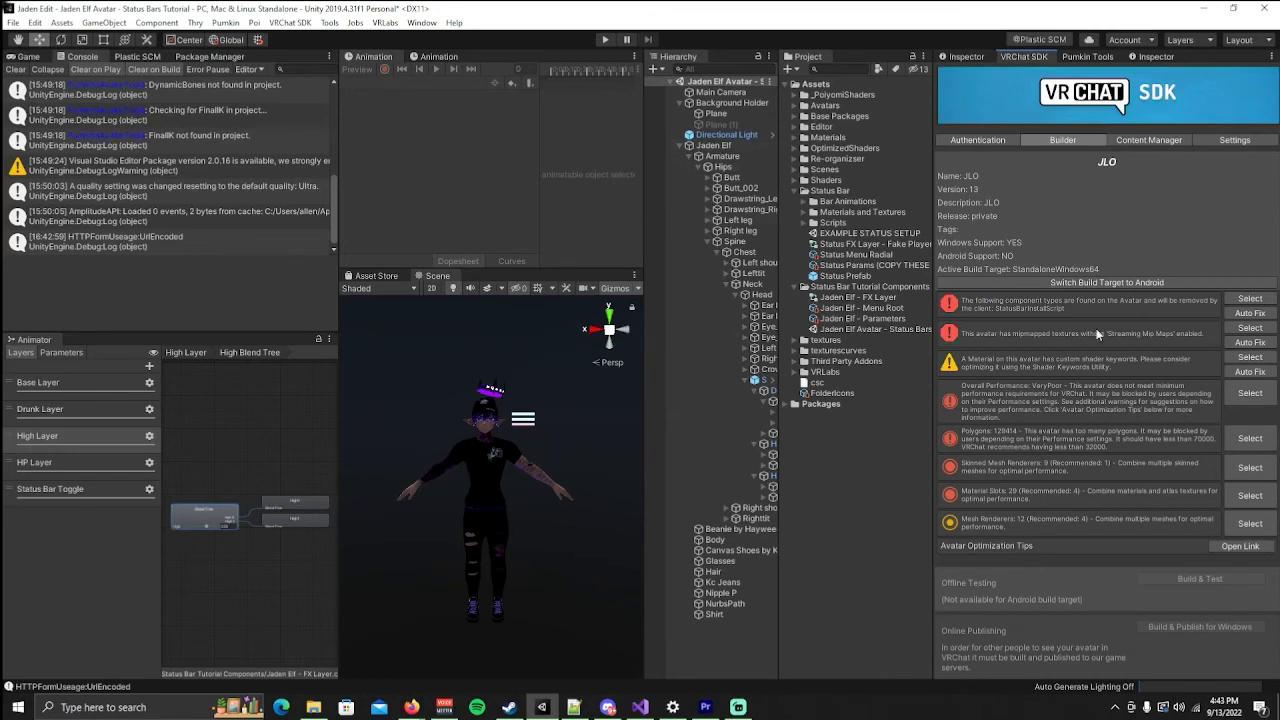
Auto-fix the VRChat SDK Builder issues for the StatusBarInstallScript component and the textures without Streaming Mip Maps.
click(1250, 313)
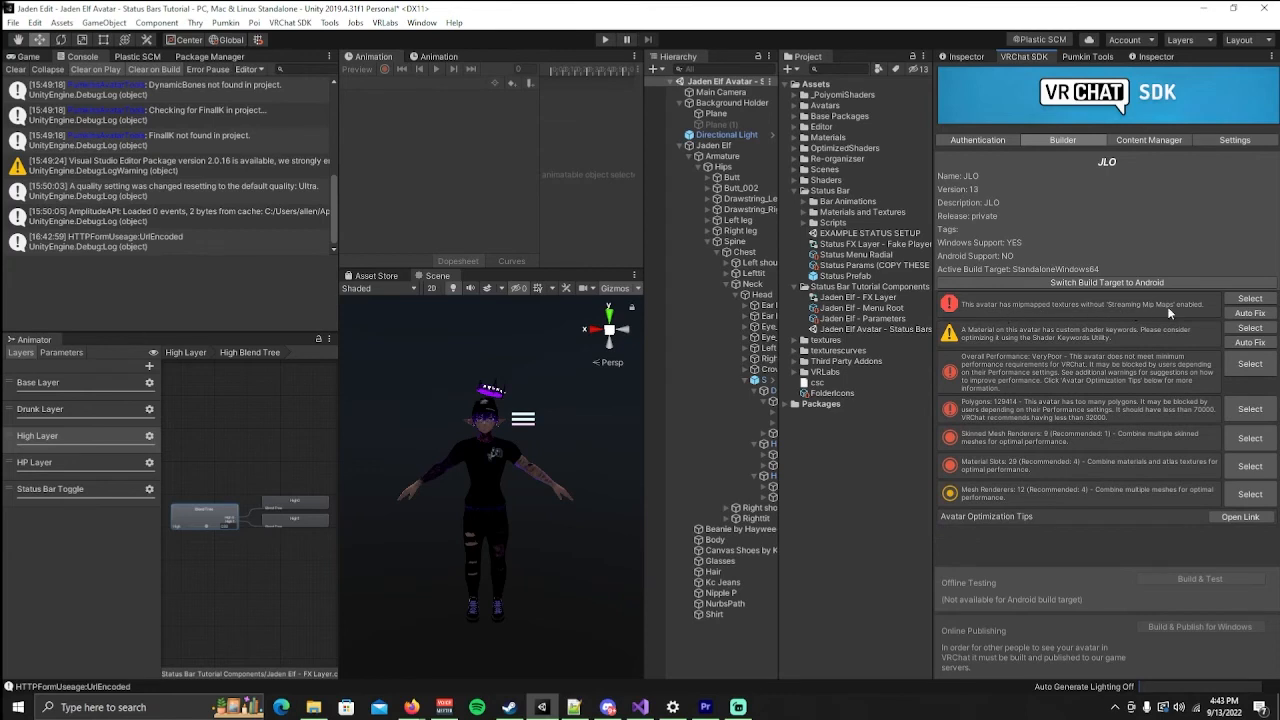
click(1234, 314)
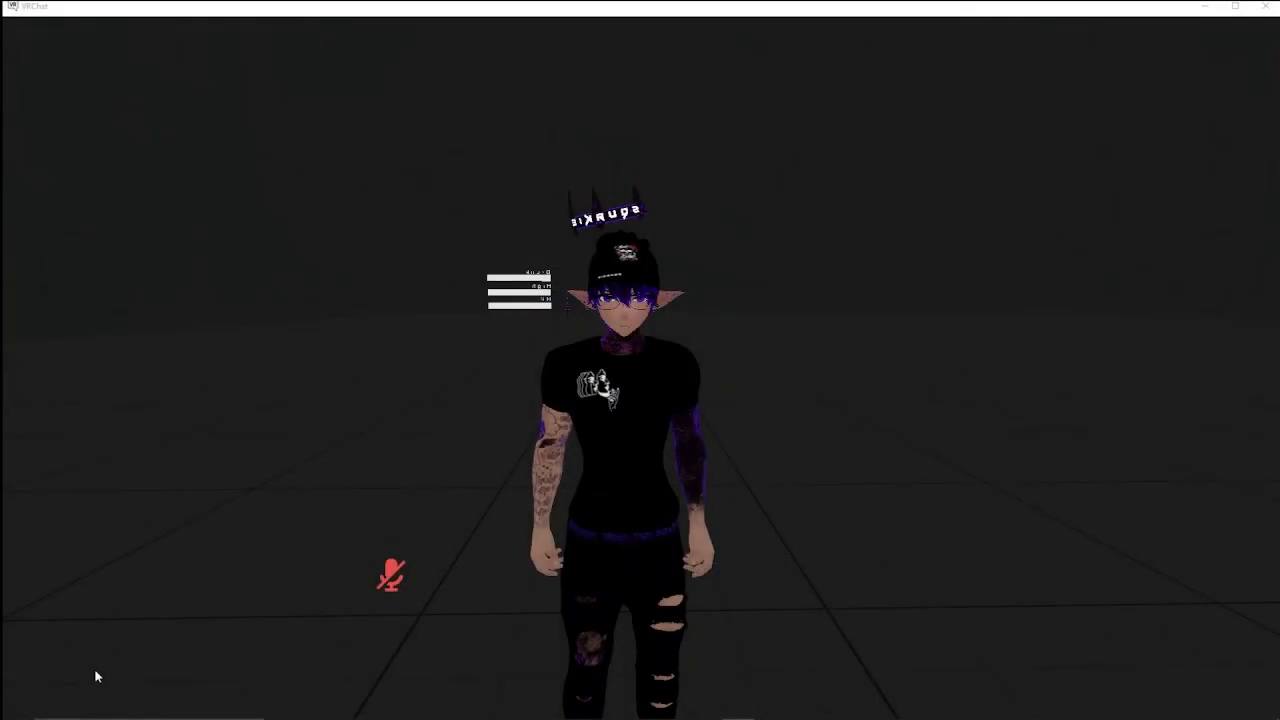
In VRChat, open the avatar's Expressions menu and enter the Status Bars submenu.
click(95, 671)
key(r)
click(750, 452)
click(750, 452)
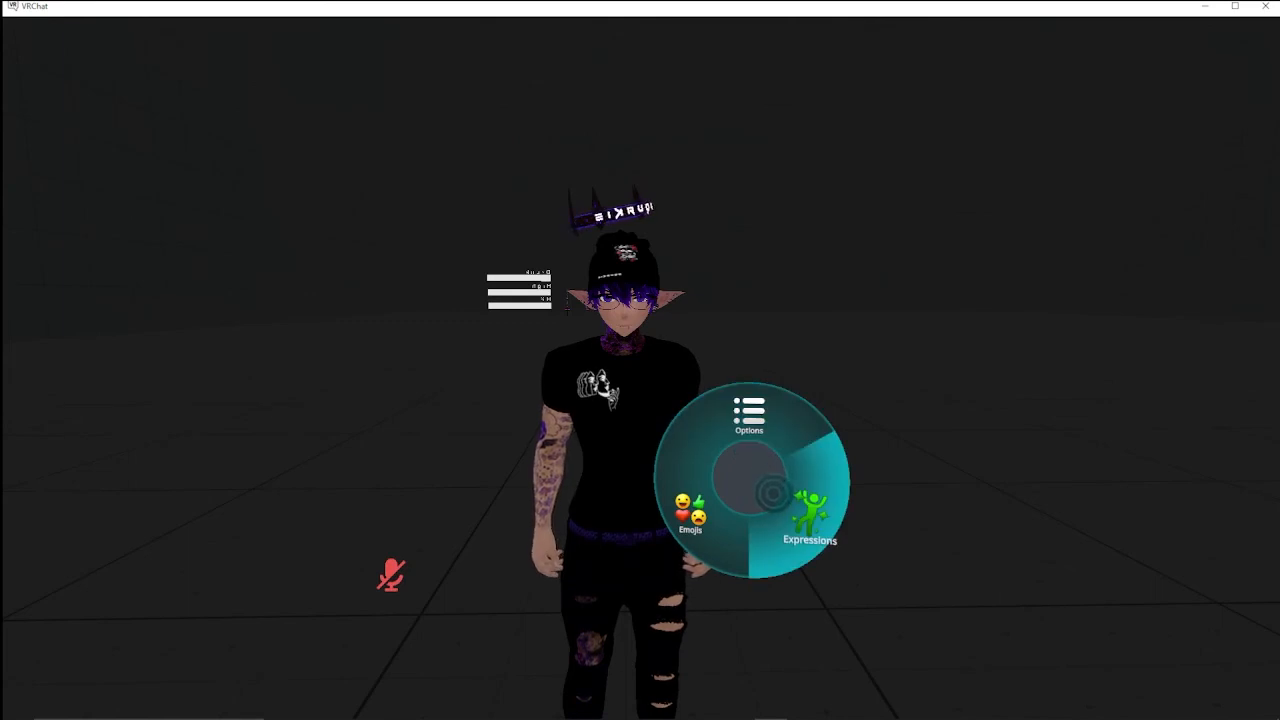
click(772, 492)
click(705, 505)
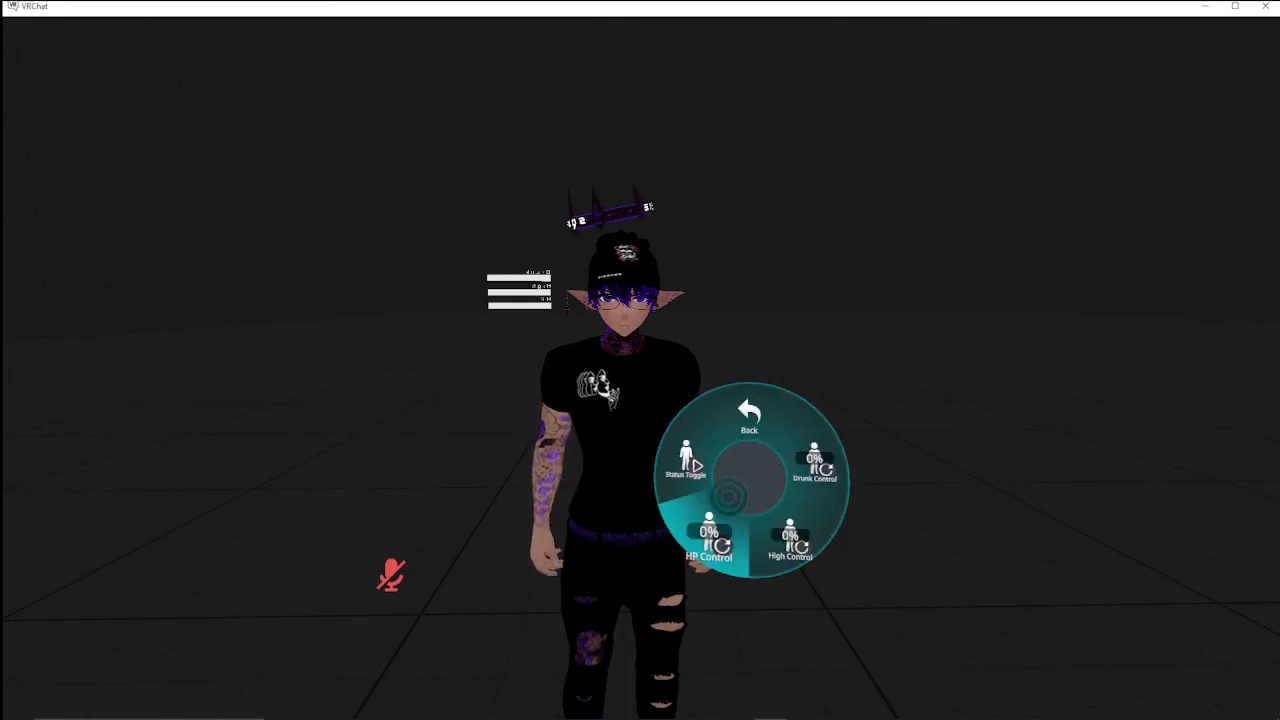
Set Drunk Control to 97% in the Status Bars submenu.
click(815, 465)
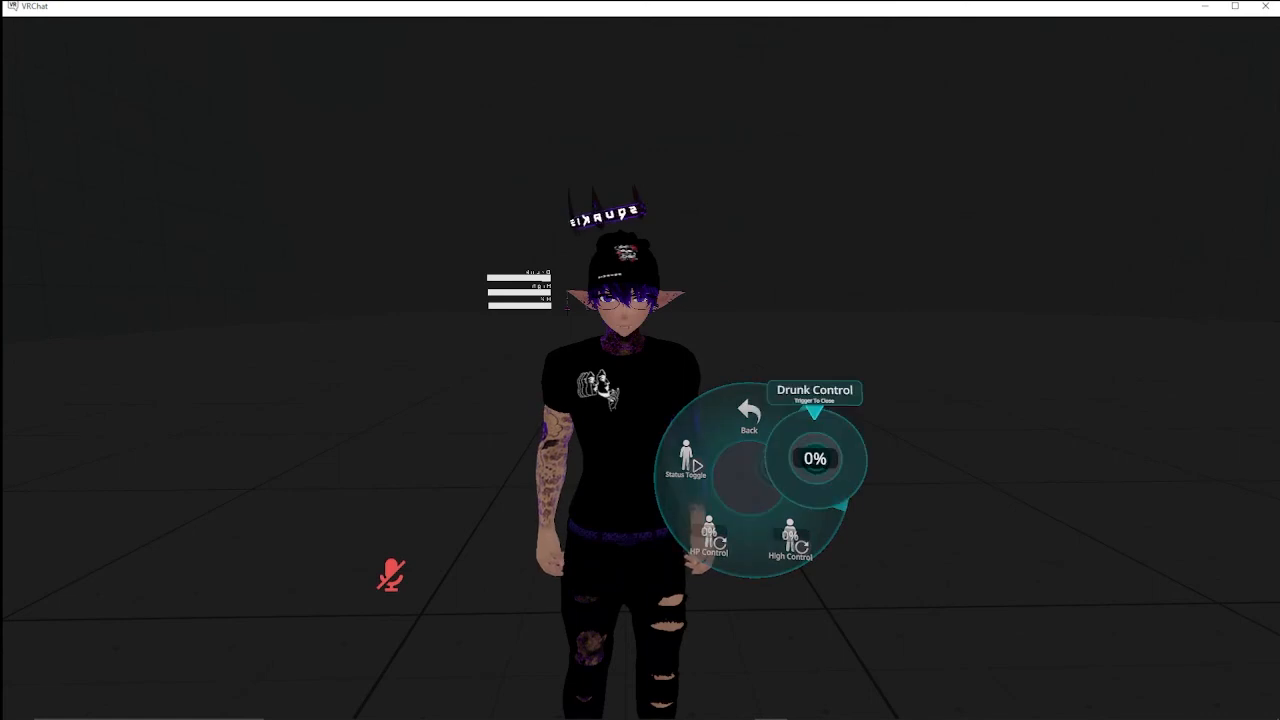
mouse_move(815, 458)
mouse_down()
mouse_move(836, 473)
mouse_move(790, 460)
mouse_move(807, 434)
mouse_up()
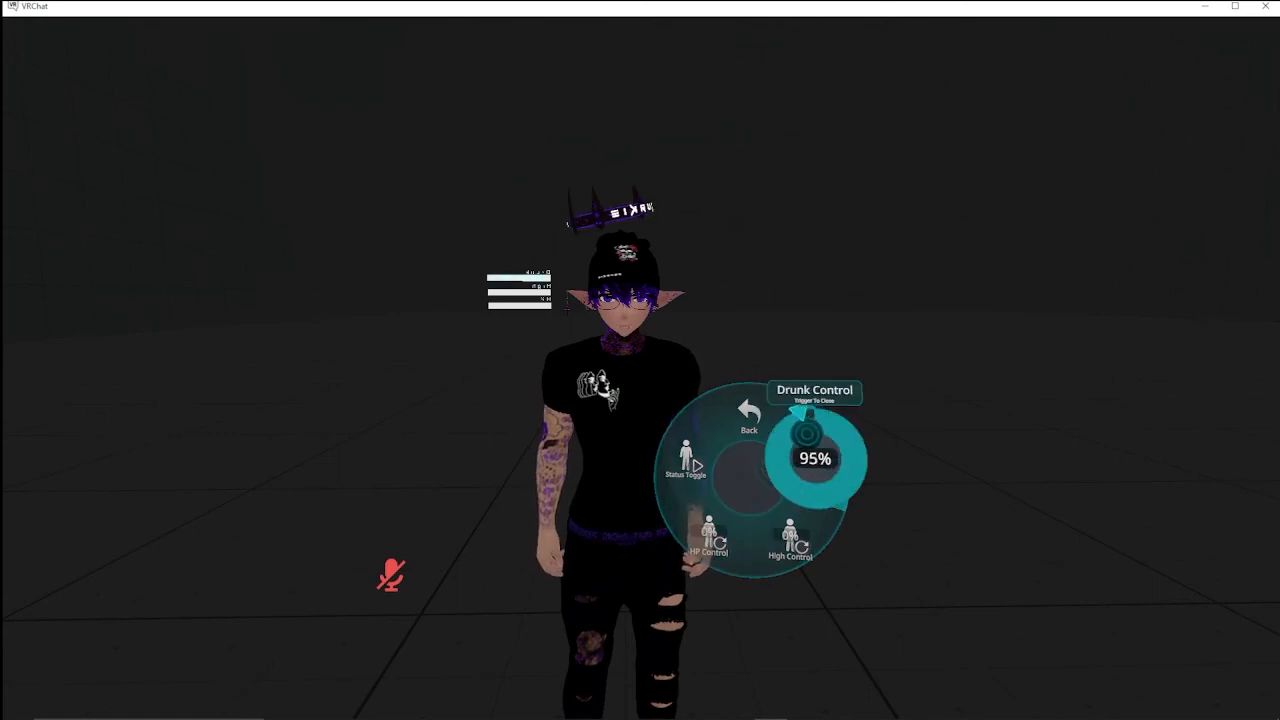
click(807, 434)
Set High Control to 55% and HP Control to 56% in the Status Bars submenu.
click(790, 540)
drag(790, 512, 784, 559)
click(784, 559)
click(709, 535)
drag(709, 510, 700, 556)
click(700, 556)
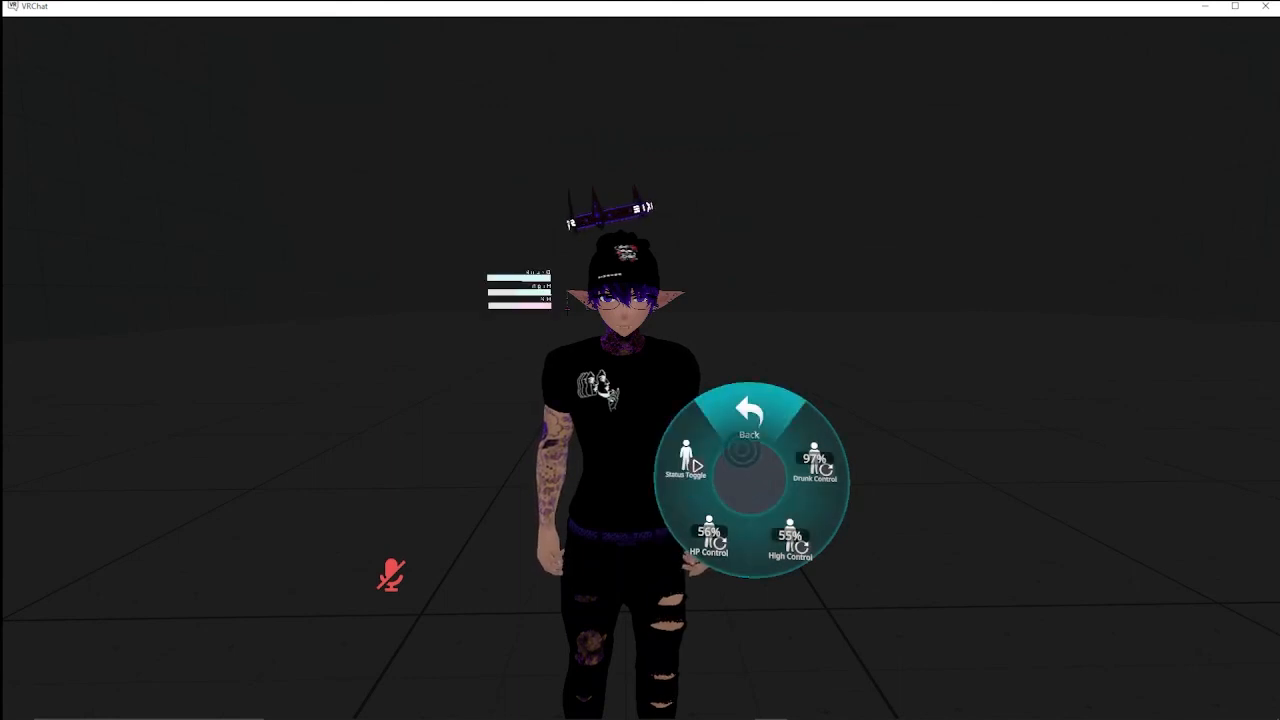
Close the action menu and view the avatar's status bars in the mirror from near and far.
click(744, 449)
key(r)
key(w)
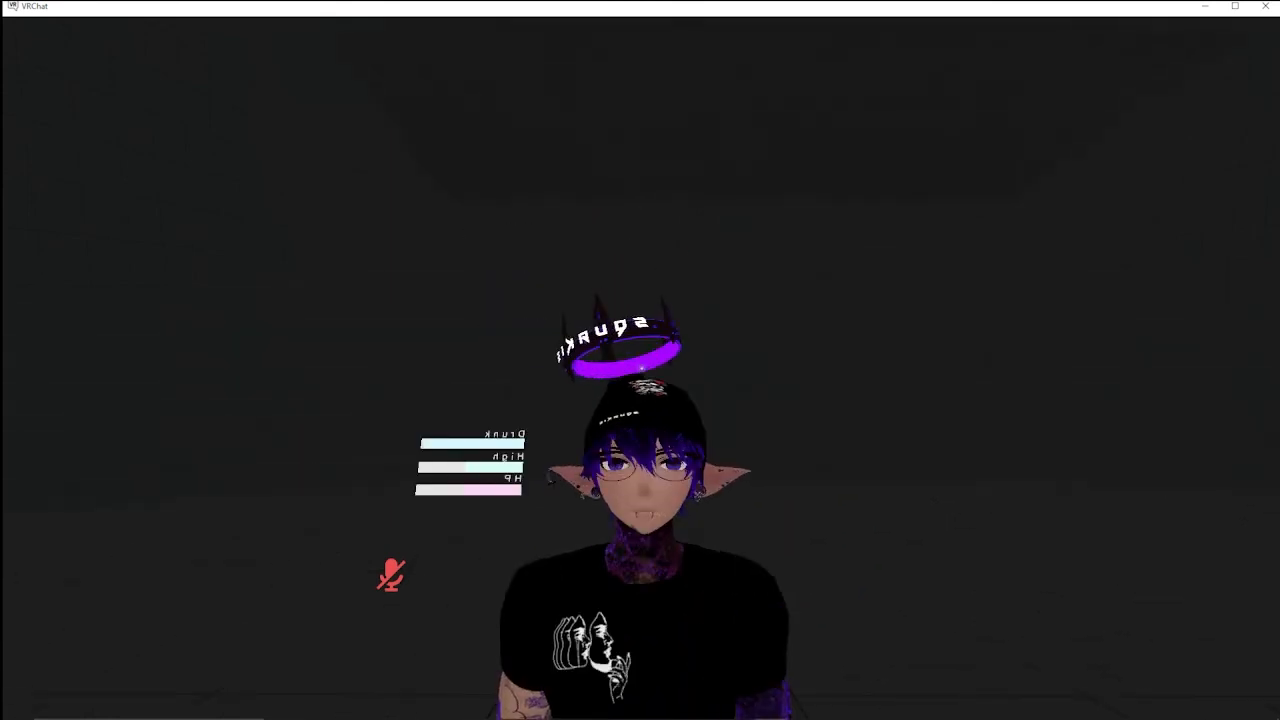
key(s)
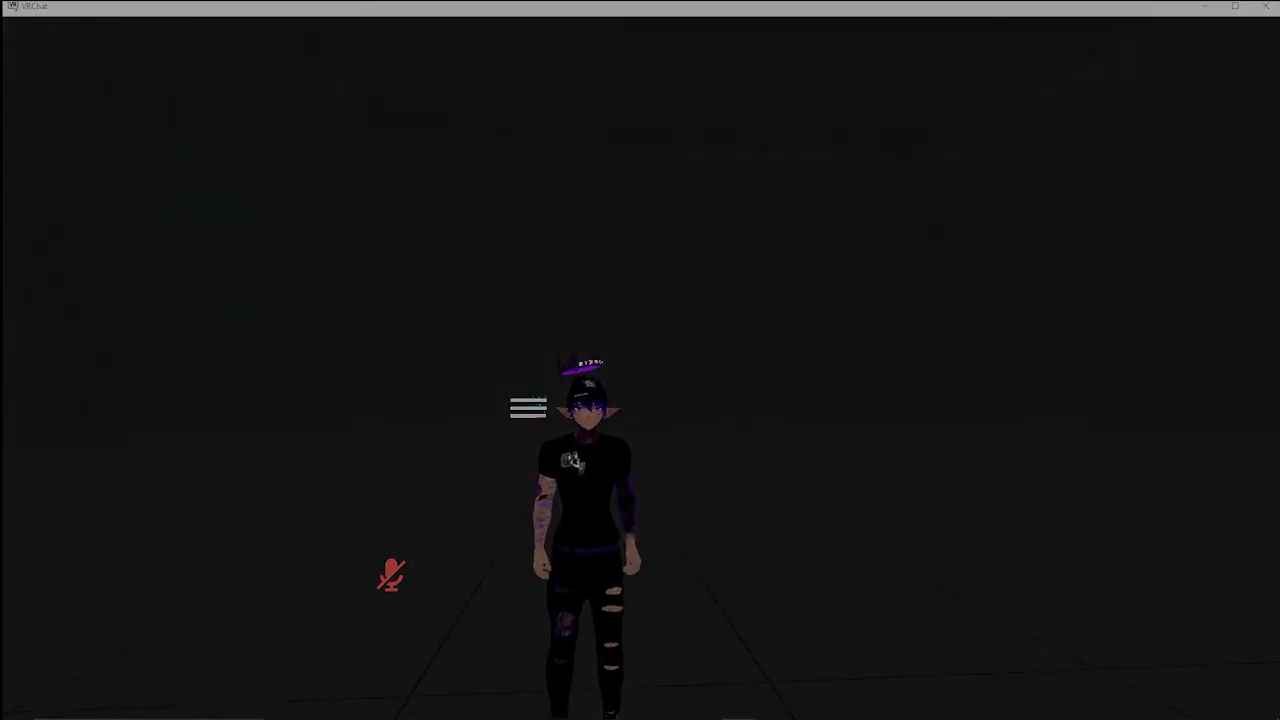